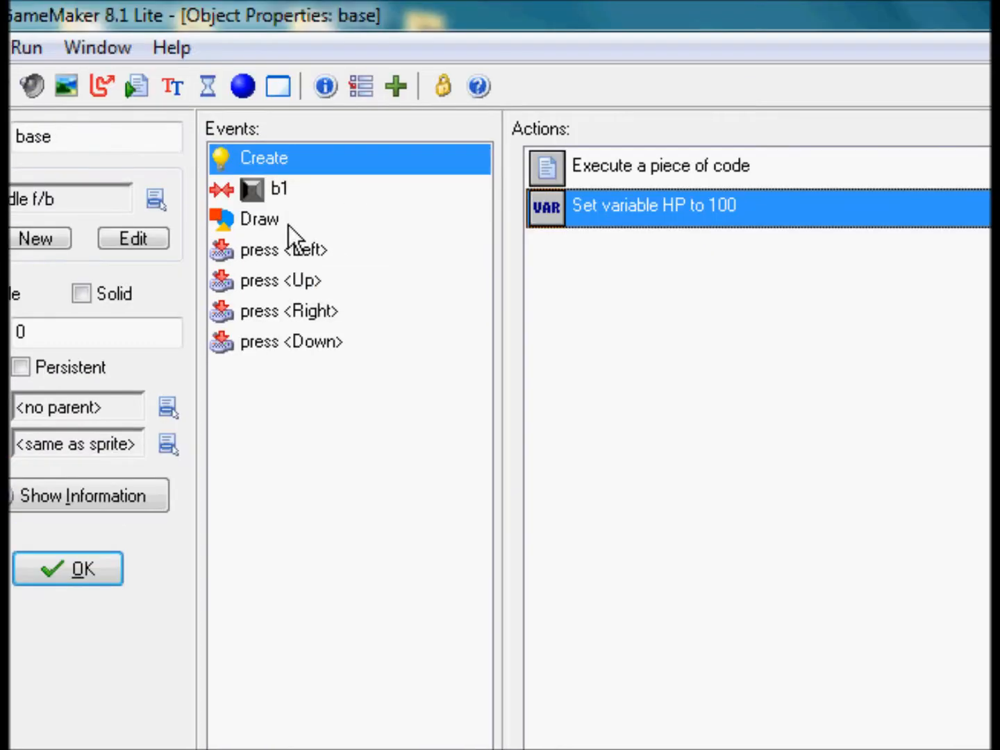
# Examine the draw_healthbar code in the base object's Draw event, including its view offsets, HP variable and colours, and close the code
pyautogui.click(289, 225)
pyautogui.doubleClick(665, 207)
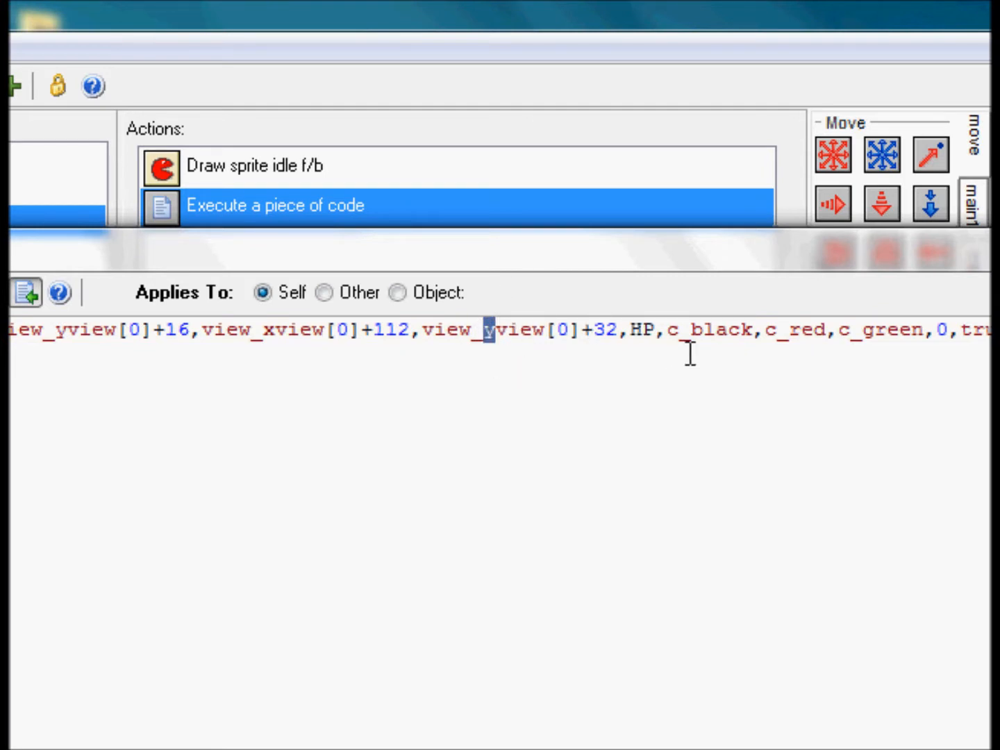
pyautogui.click(597, 389)
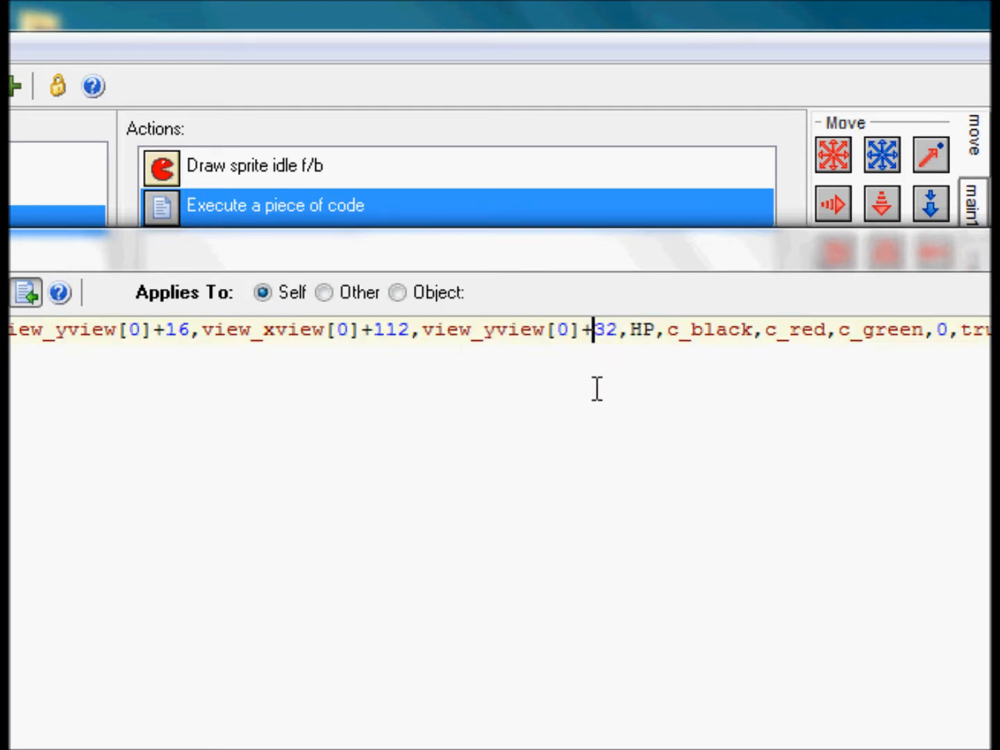
pyautogui.click(621, 343)
pyautogui.moveTo(496, 342); pyautogui.dragTo(490, 346)
pyautogui.click(509, 340)
pyautogui.click(484, 336)
pyautogui.click(573, 332)
pyautogui.click(505, 336)
pyautogui.click(574, 339)
pyautogui.click(508, 335)
pyautogui.click(717, 334)
pyautogui.click(789, 334)
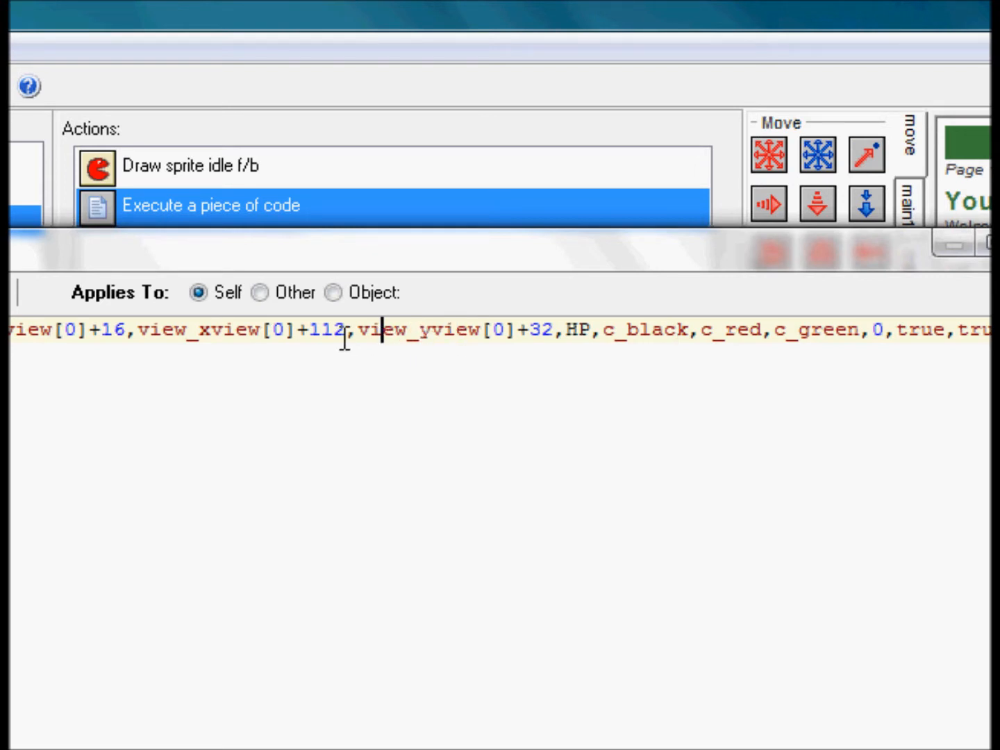
pyautogui.click(211, 329)
pyautogui.click(159, 328)
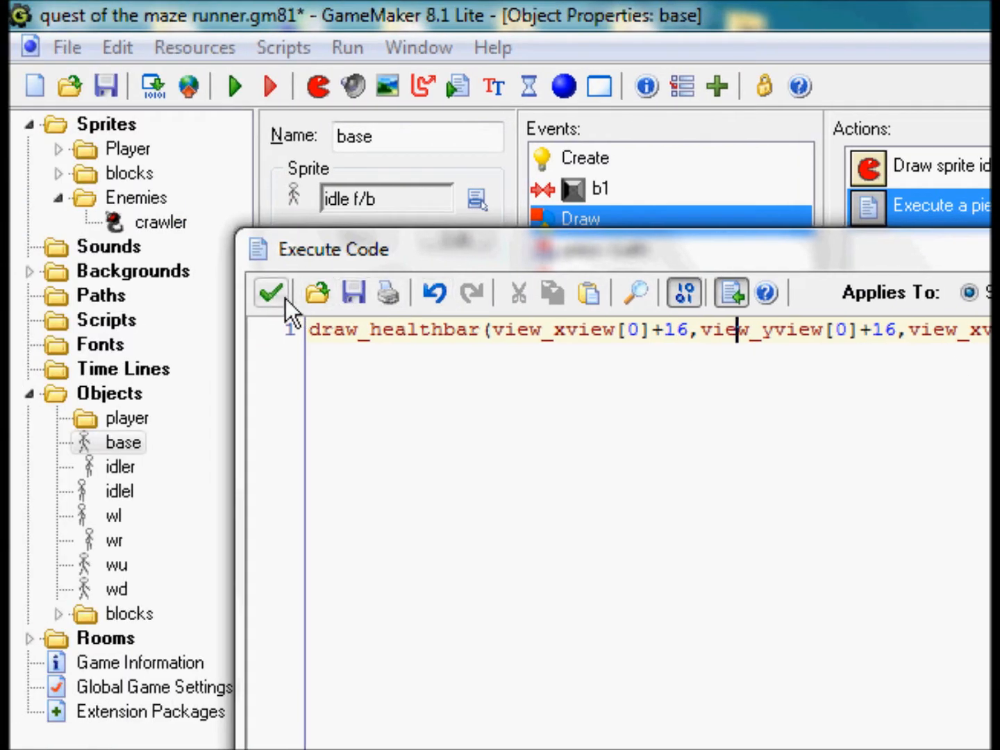
pyautogui.click(285, 299)
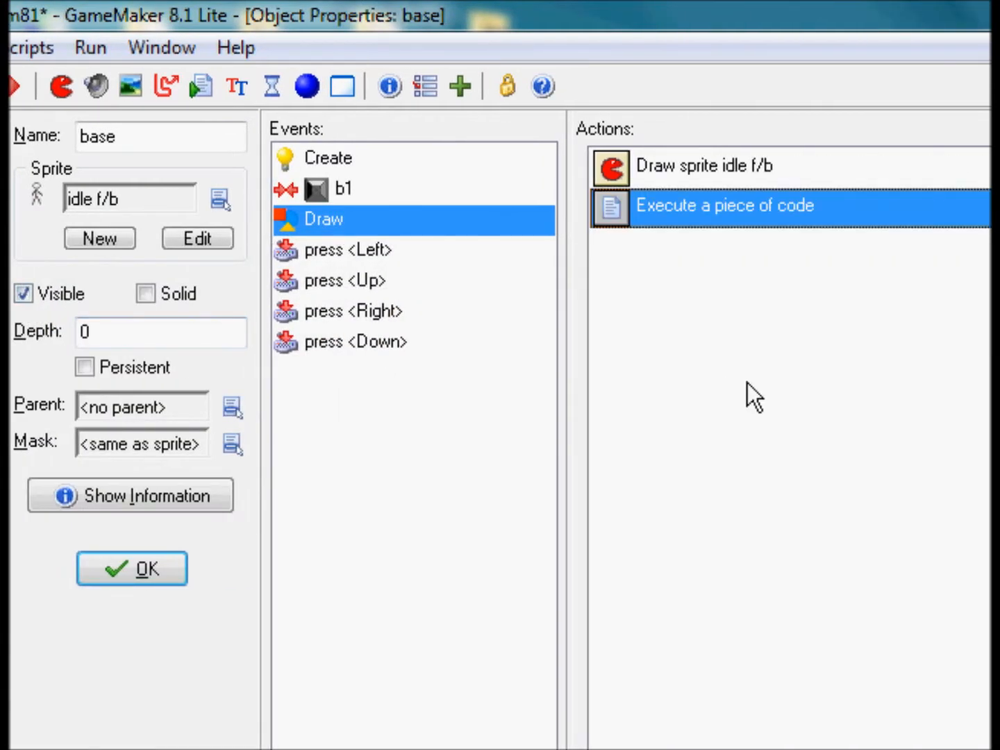
# Open the crawler sprite in the sprite editor and inspect its image 0 enlarged
pyautogui.click(161, 222)
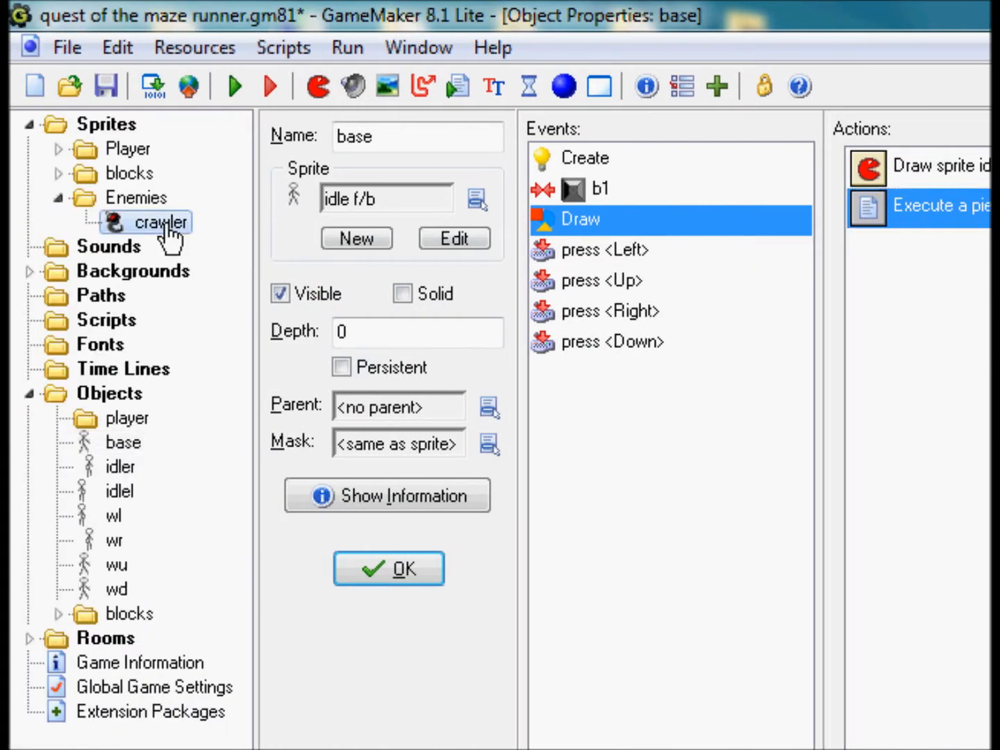
pyautogui.doubleClick(161, 222)
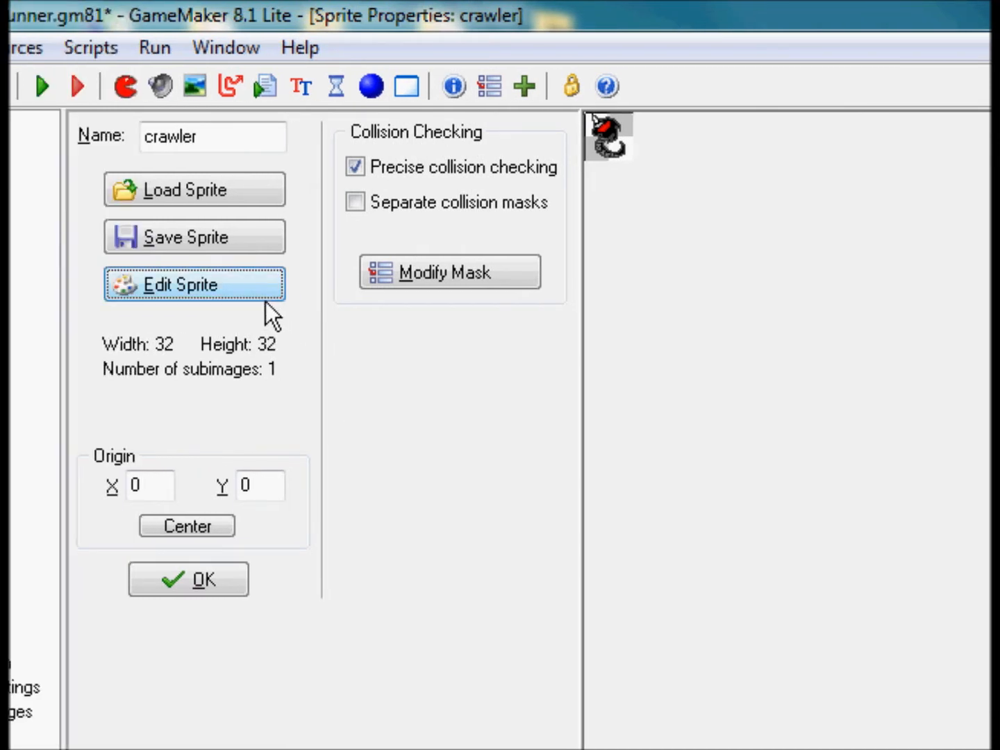
pyautogui.click(264, 297)
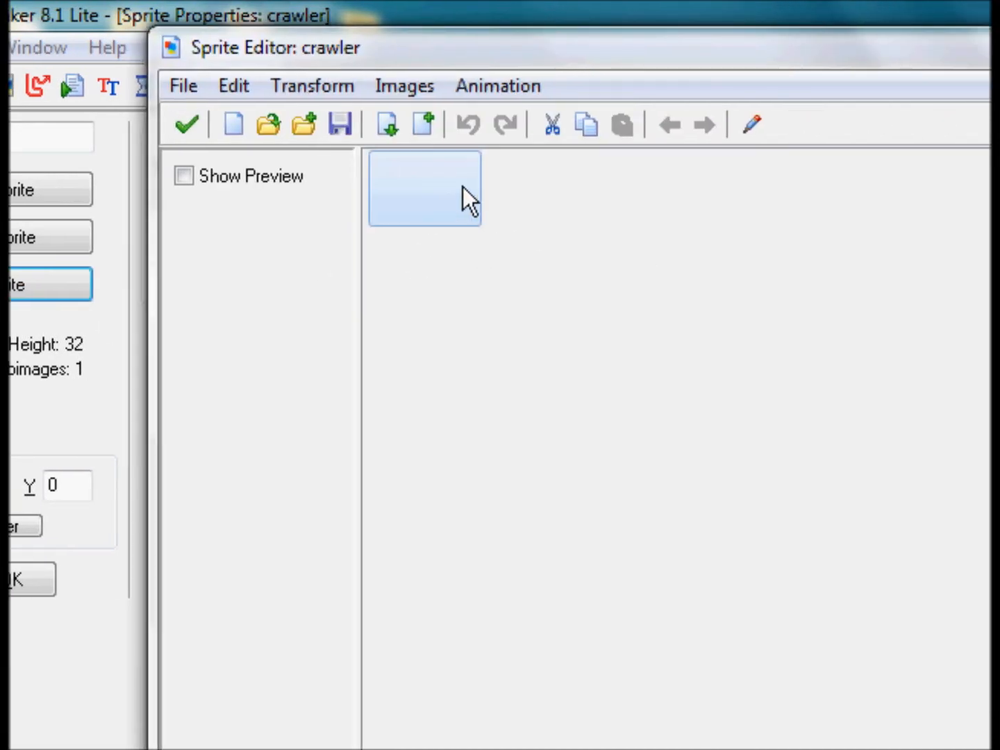
pyautogui.doubleClick(584, 194)
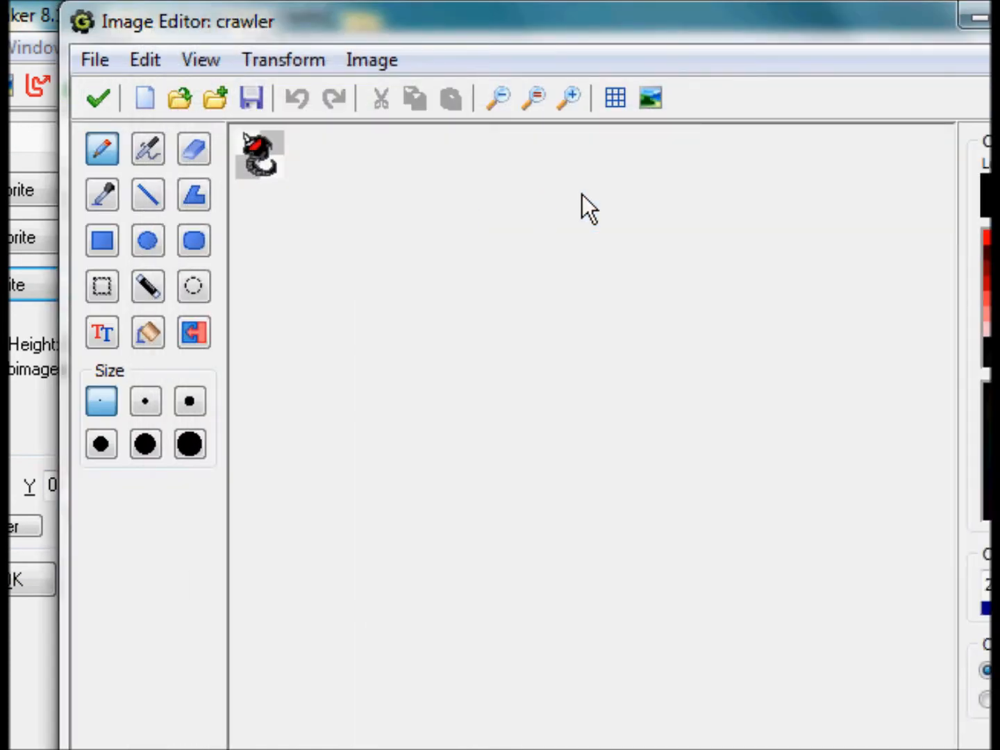
pyautogui.scroll(8, 458, 298)
pyautogui.scroll(-1, 622, 427)
pyautogui.scroll(1, 628, 438)
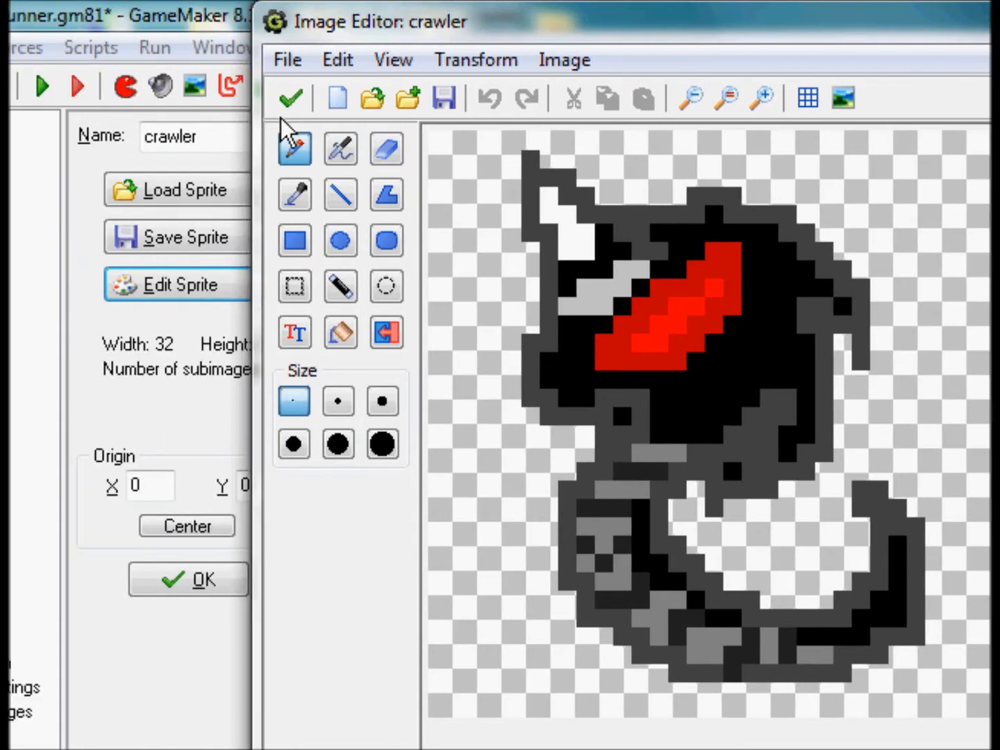
pyautogui.click(226, 97)
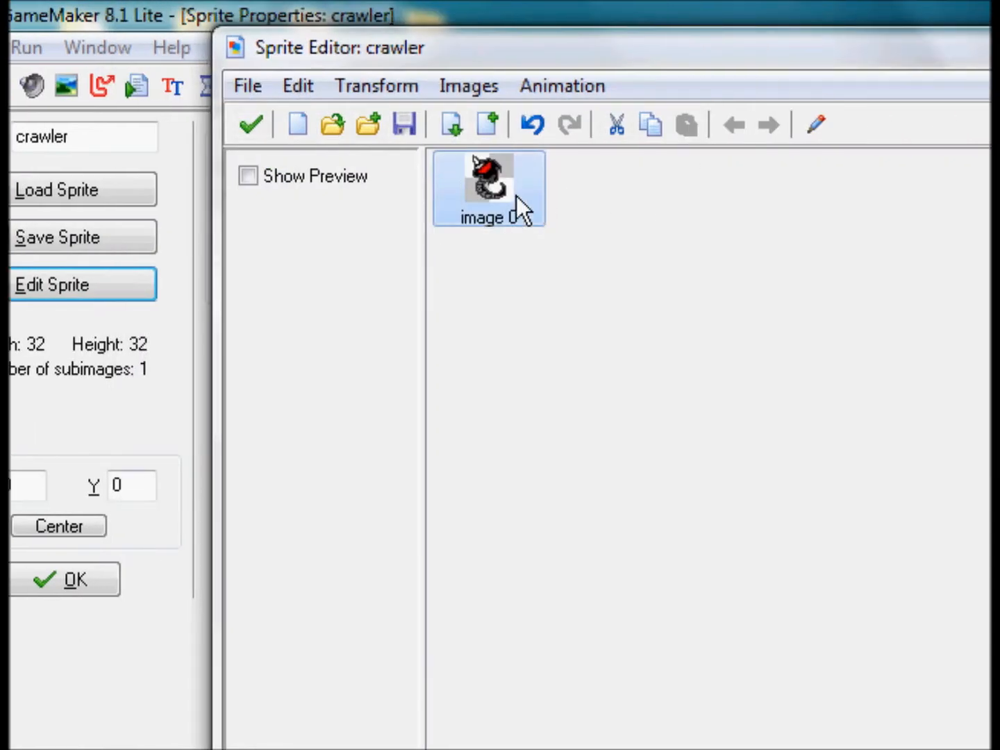
# Duplicate image 0 as a second frame of the crawler sprite and delete the surplus copy, image 2
pyautogui.hotkey('ctrl', 'c')
pyautogui.hotkey('ctrl', 'v')
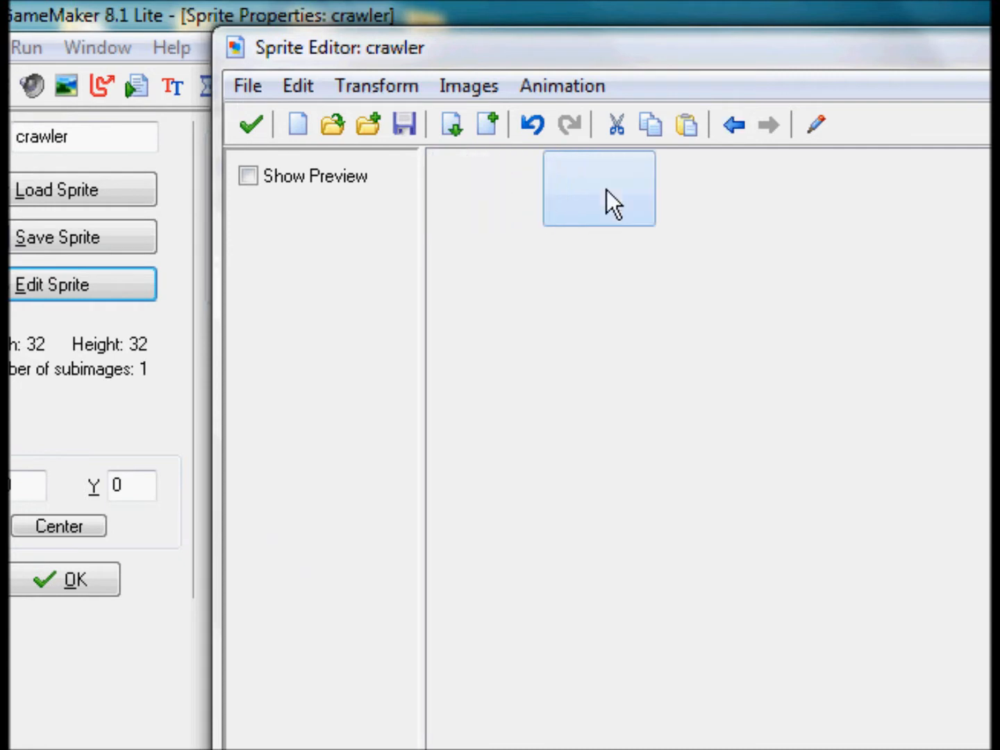
pyautogui.hotkey('ctrl', 'v')
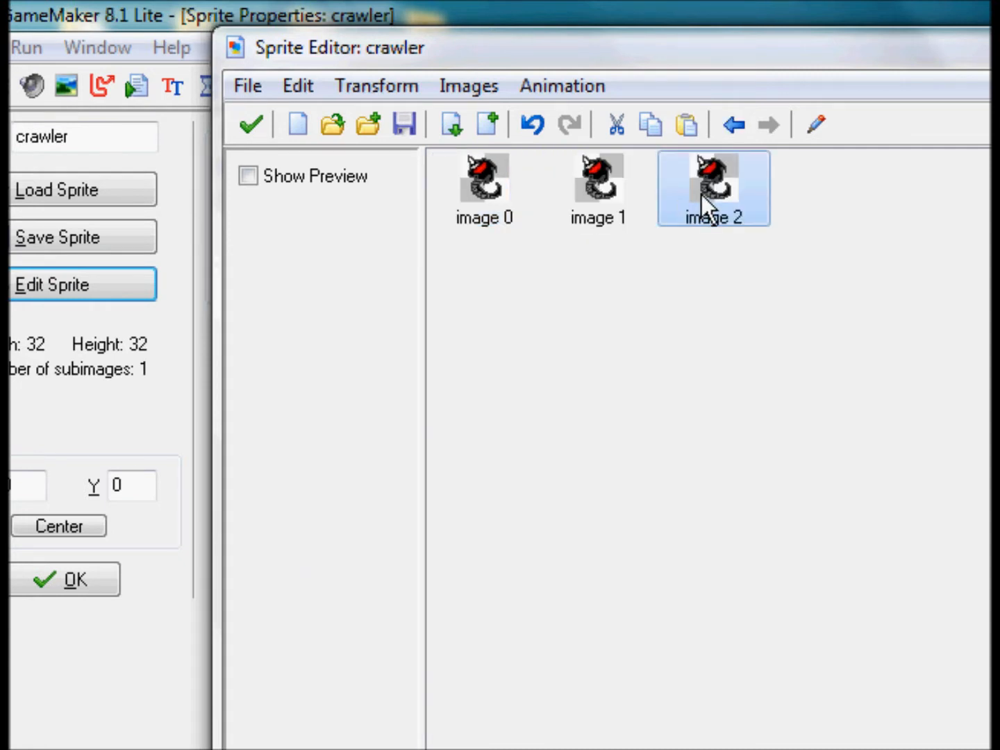
pyautogui.click(594, 209)
pyautogui.click(722, 189)
pyautogui.press('Delete')
# Open image 1 enlarged and pencil a new tail outline extending outward in the dark grey sampled from the existing outline
pyautogui.doubleClick(614, 187)
pyautogui.scroll(8, 516, 276)
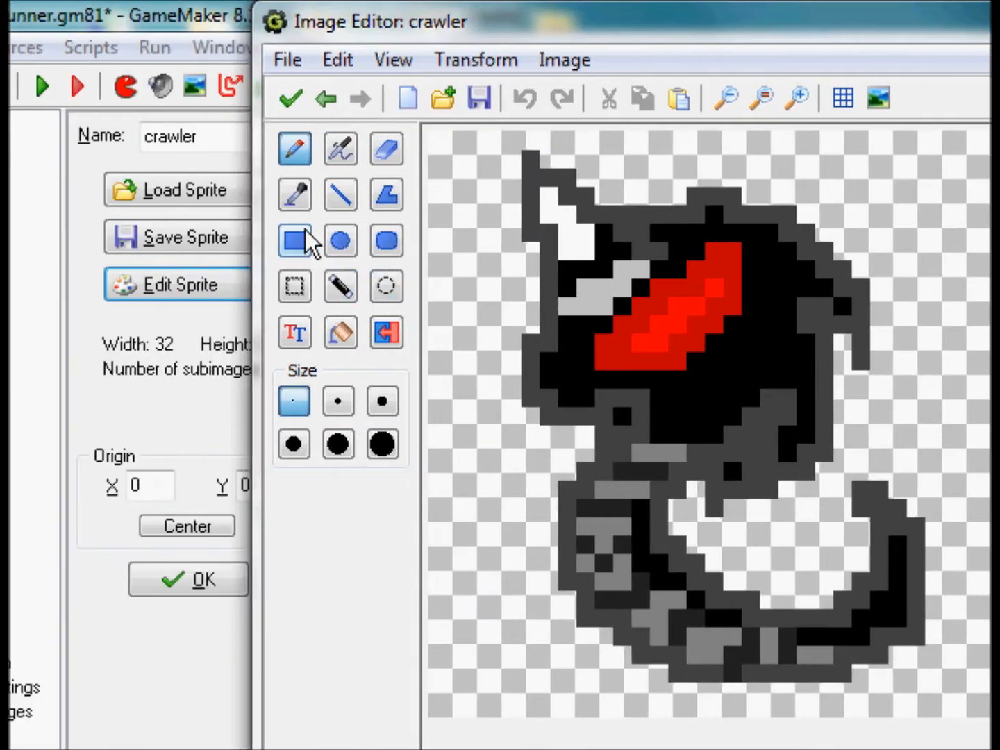
pyautogui.click(295, 194)
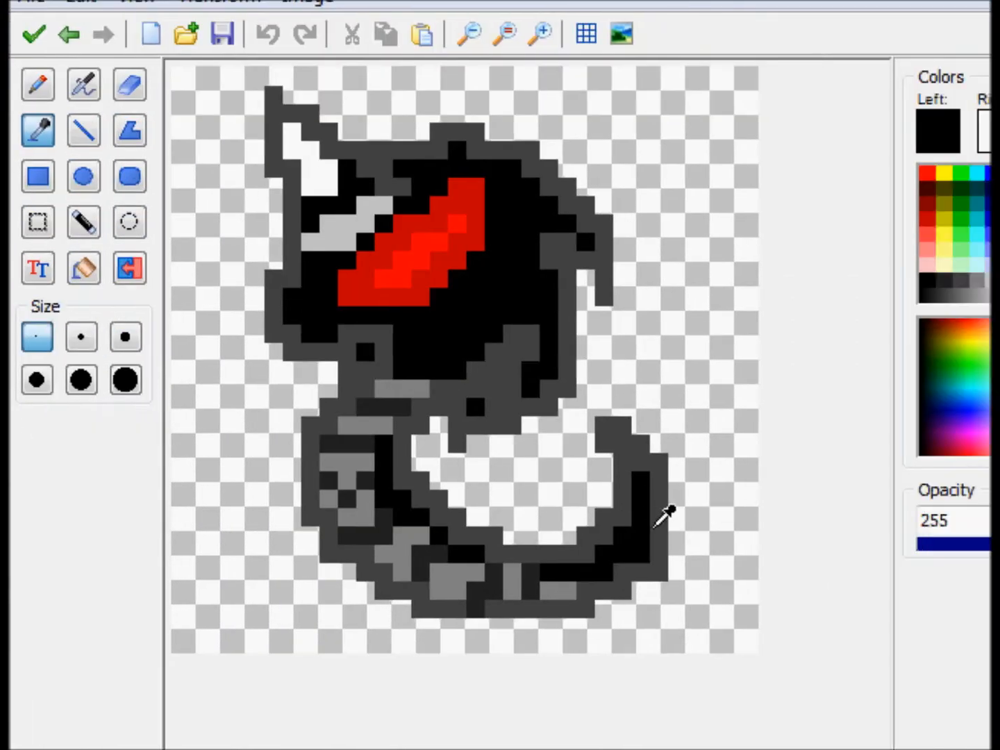
pyautogui.click(661, 530)
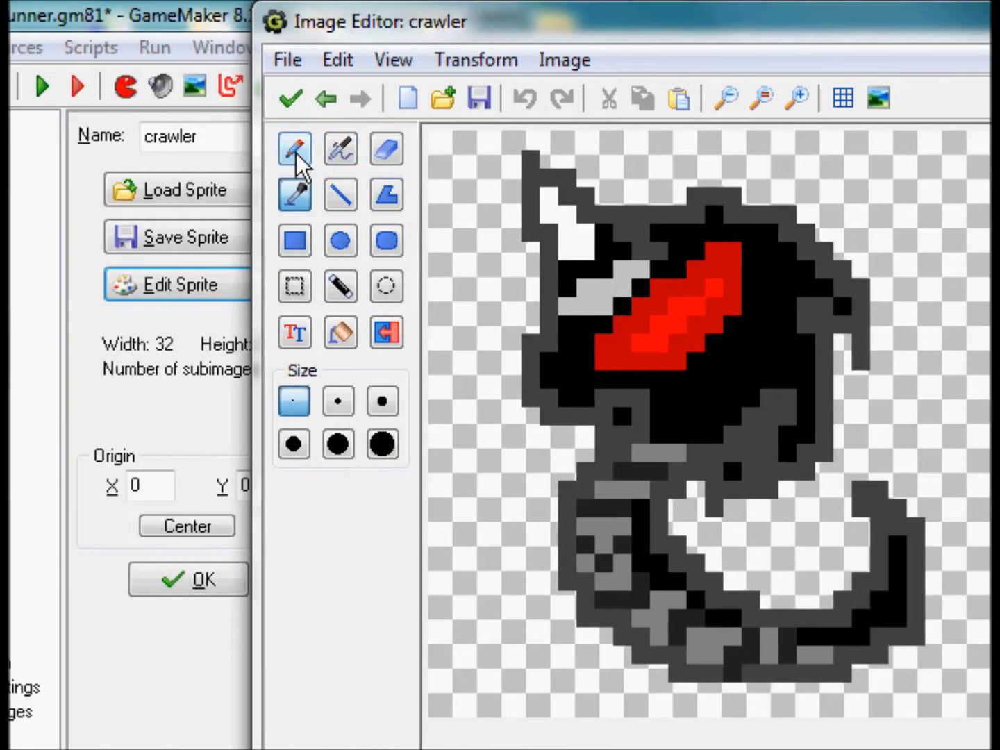
pyautogui.click(298, 154)
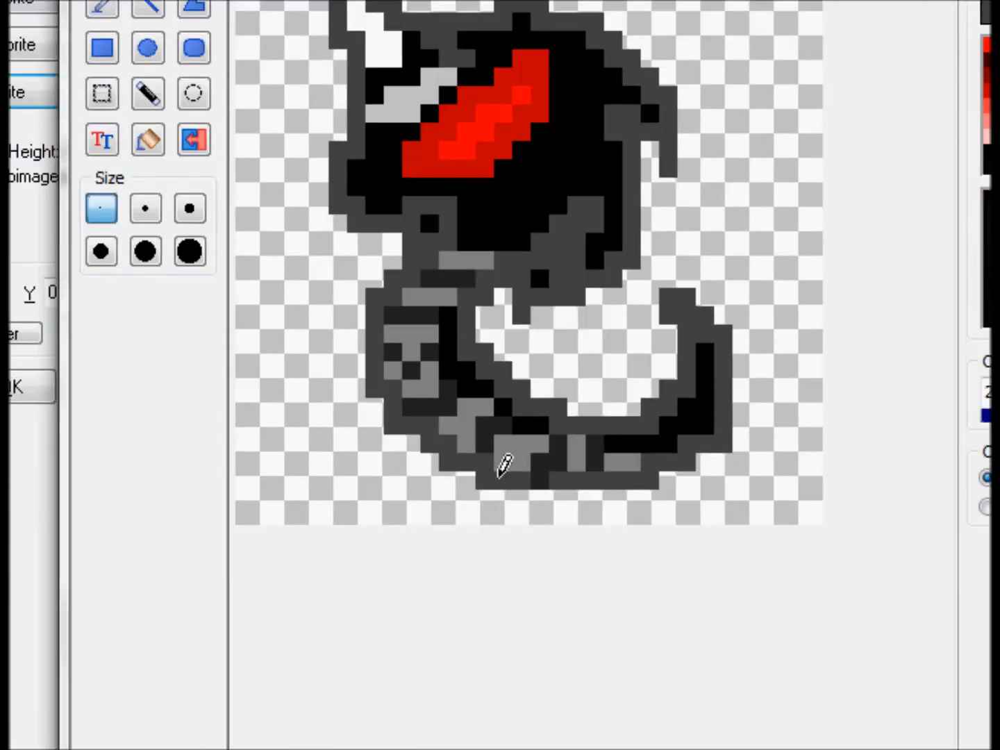
pyautogui.moveTo(712, 314); pyautogui.dragTo(802, 274)
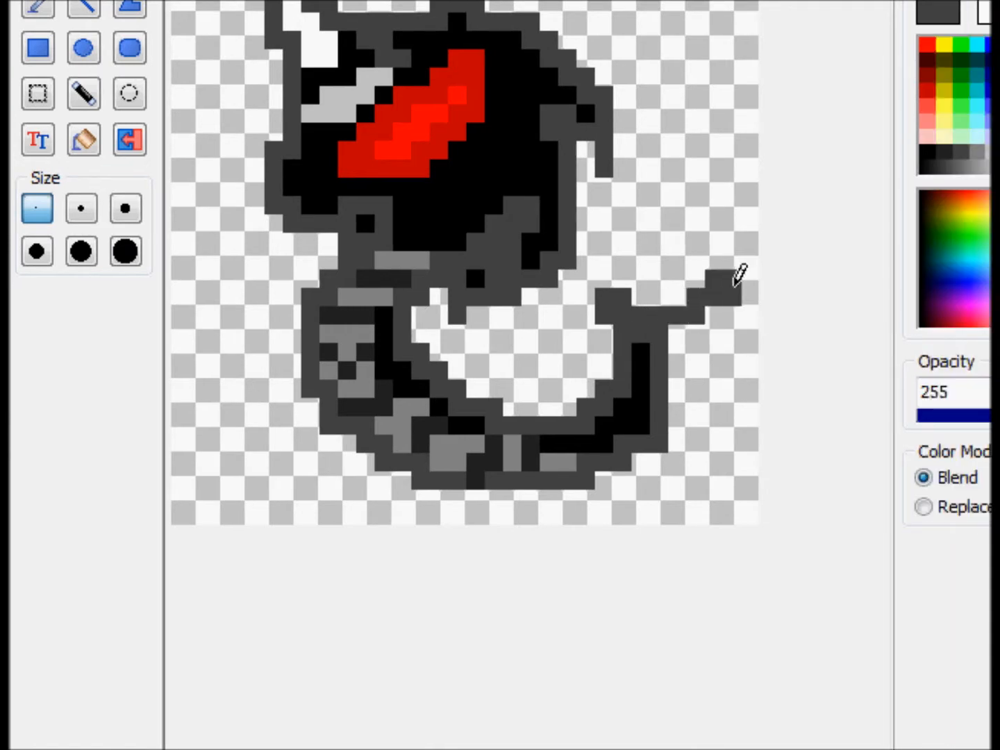
pyautogui.moveTo(737, 278)
pyautogui.mouseDown()
pyautogui.moveTo(692, 440)
pyautogui.moveTo(641, 465)
pyautogui.moveTo(584, 471)
pyautogui.mouseUp()
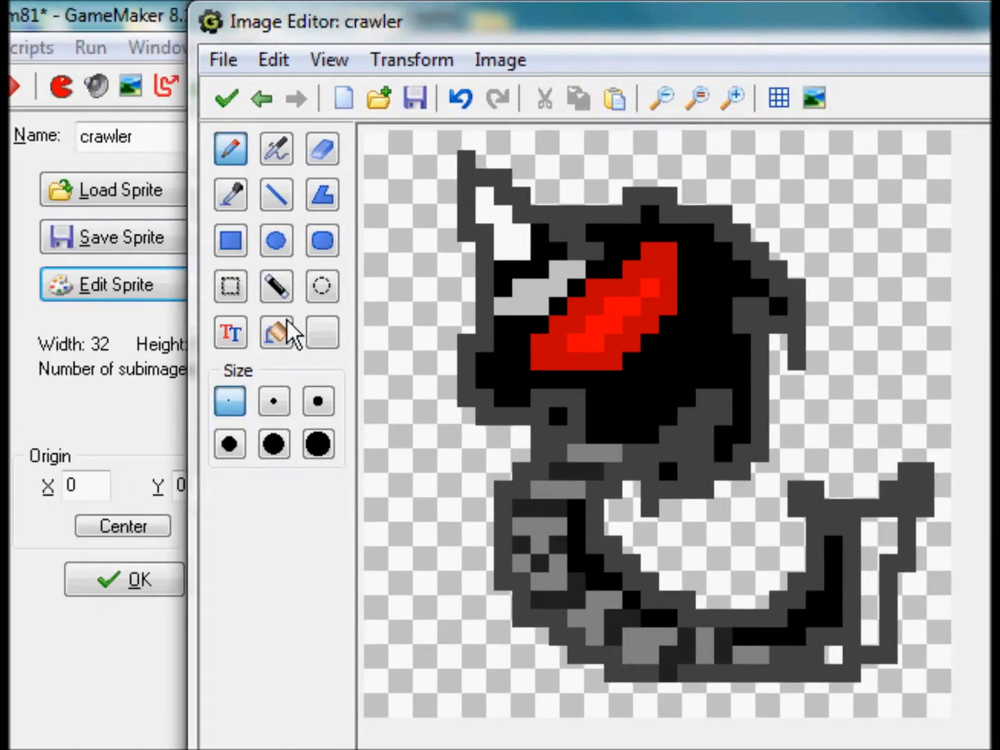
# Delete the old curled tail tip and its leftover black pixels beside the new tail outline
pyautogui.click(37, 93)
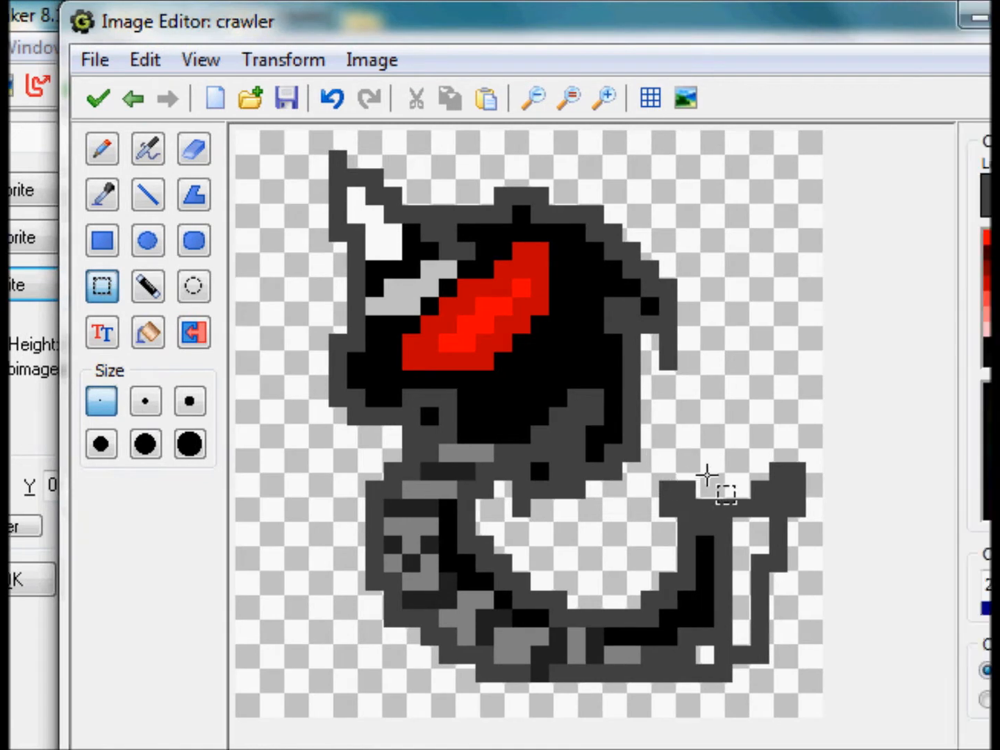
pyautogui.moveTo(775, 483); pyautogui.dragTo(731, 530)
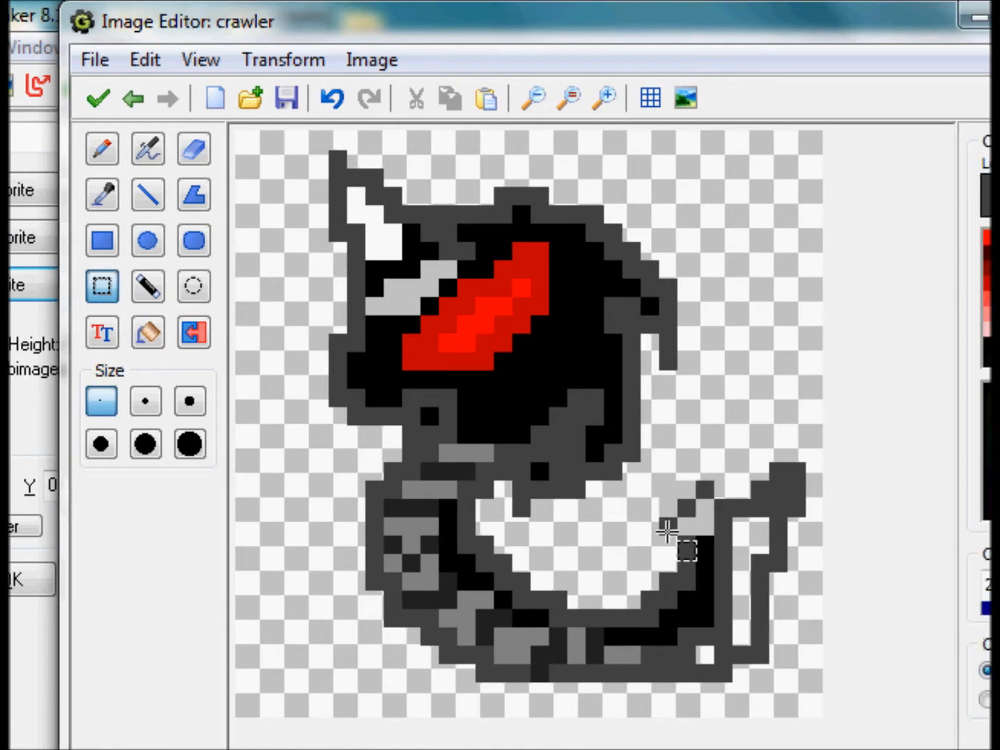
pyautogui.press('Delete')
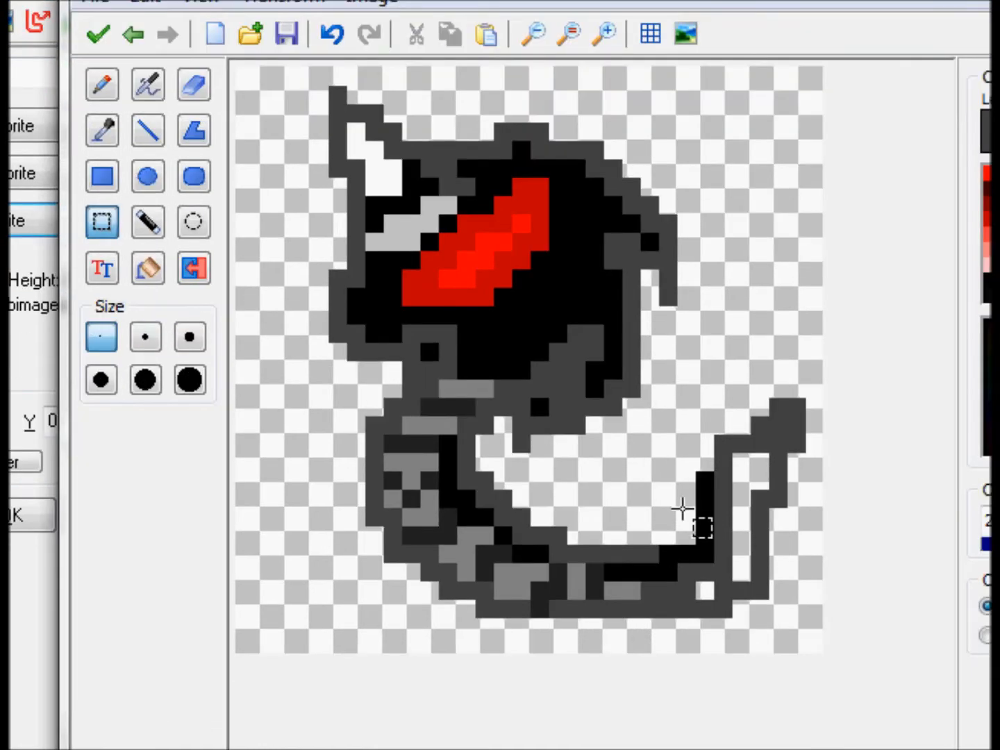
pyautogui.moveTo(697, 466); pyautogui.dragTo(679, 537)
pyautogui.press('Delete')
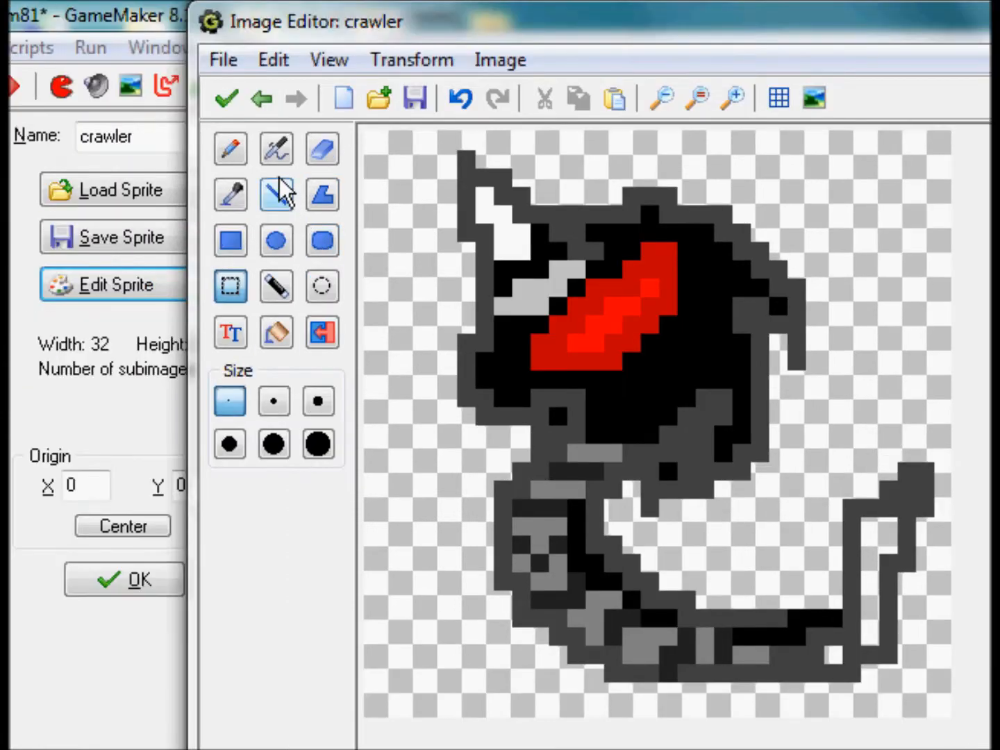
# Redraw the tail's upper outline in dark grey with the pencil and paint the area beneath it black
pyautogui.click(233, 151)
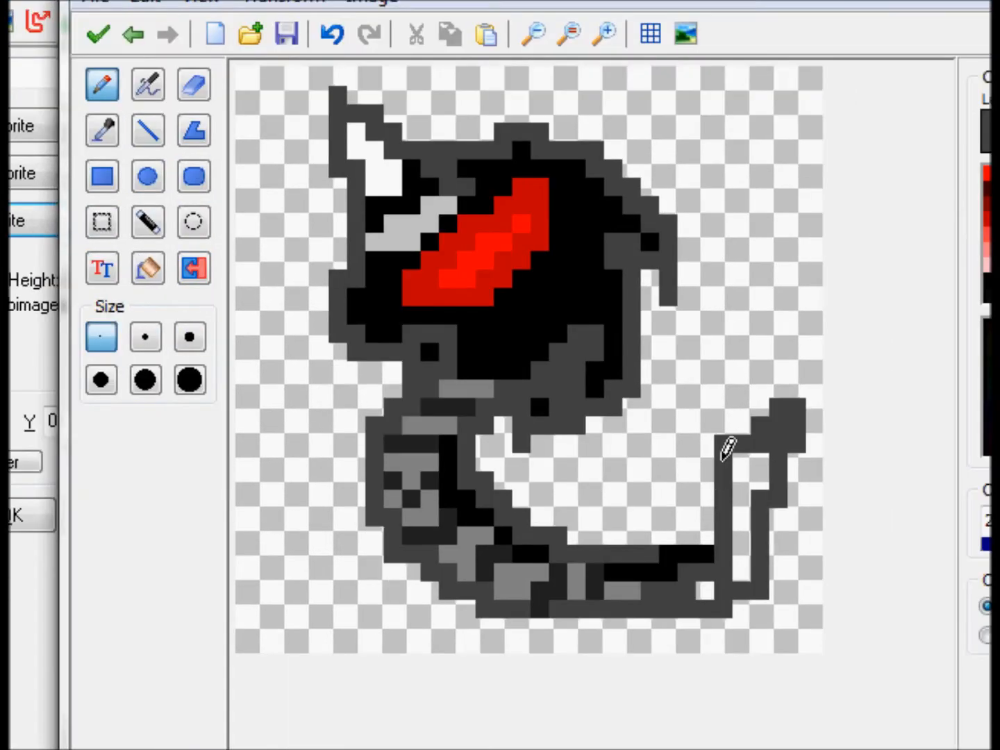
pyautogui.moveTo(709, 518); pyautogui.dragTo(673, 548)
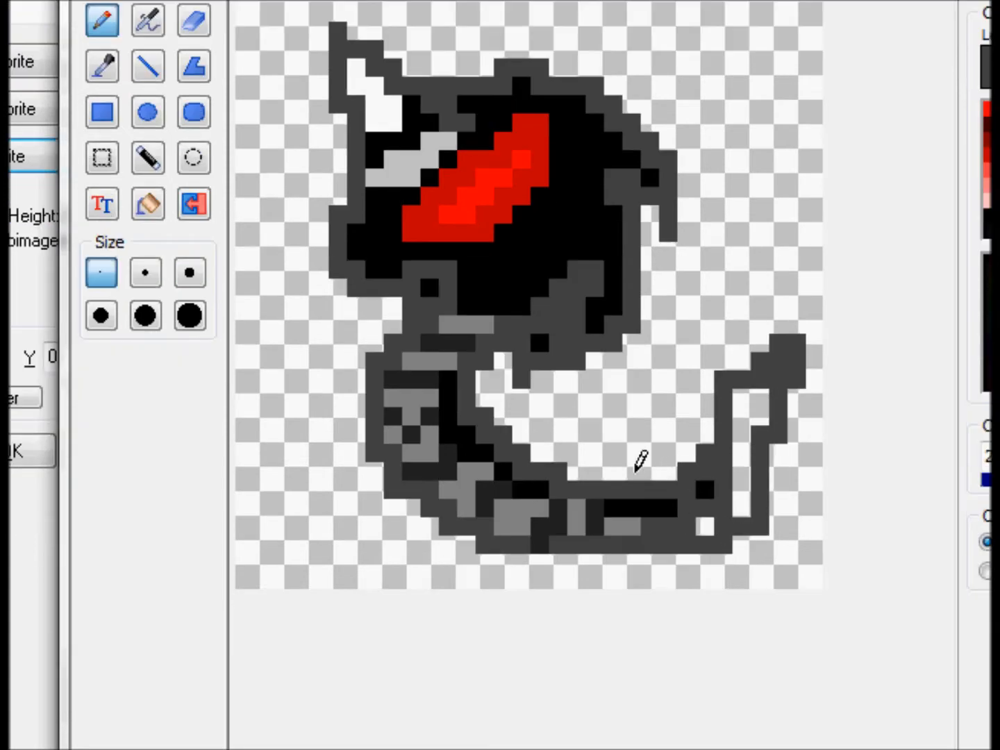
pyautogui.moveTo(566, 475)
pyautogui.mouseDown()
pyautogui.moveTo(579, 458)
pyautogui.moveTo(634, 457)
pyautogui.moveTo(658, 479)
pyautogui.moveTo(587, 446)
pyautogui.mouseUp()
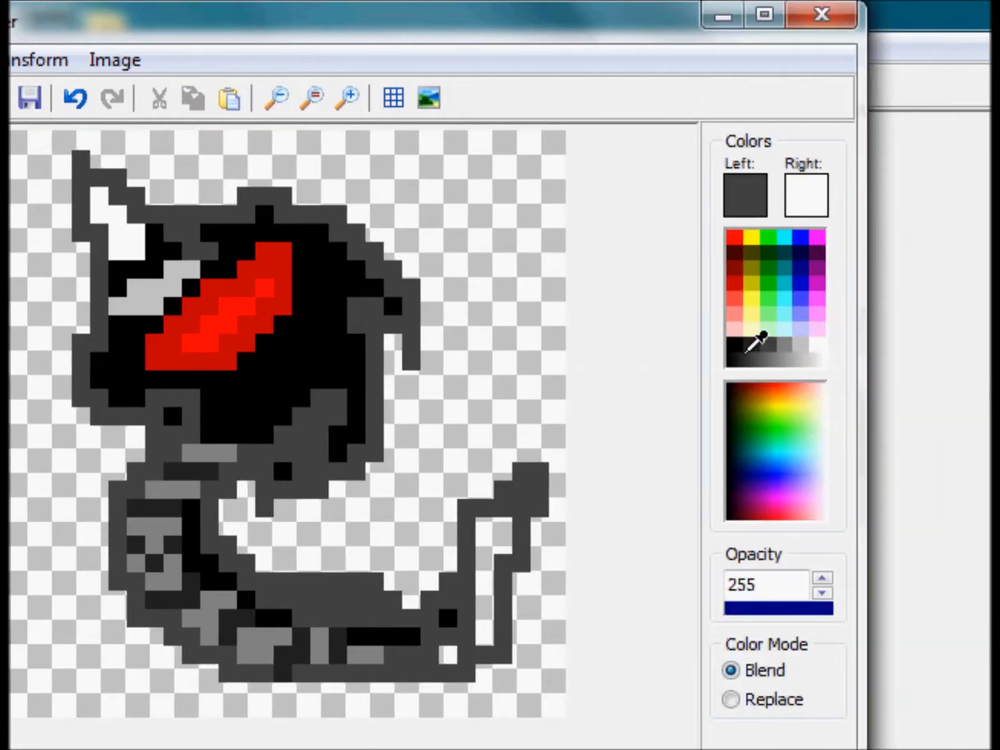
pyautogui.click(747, 346)
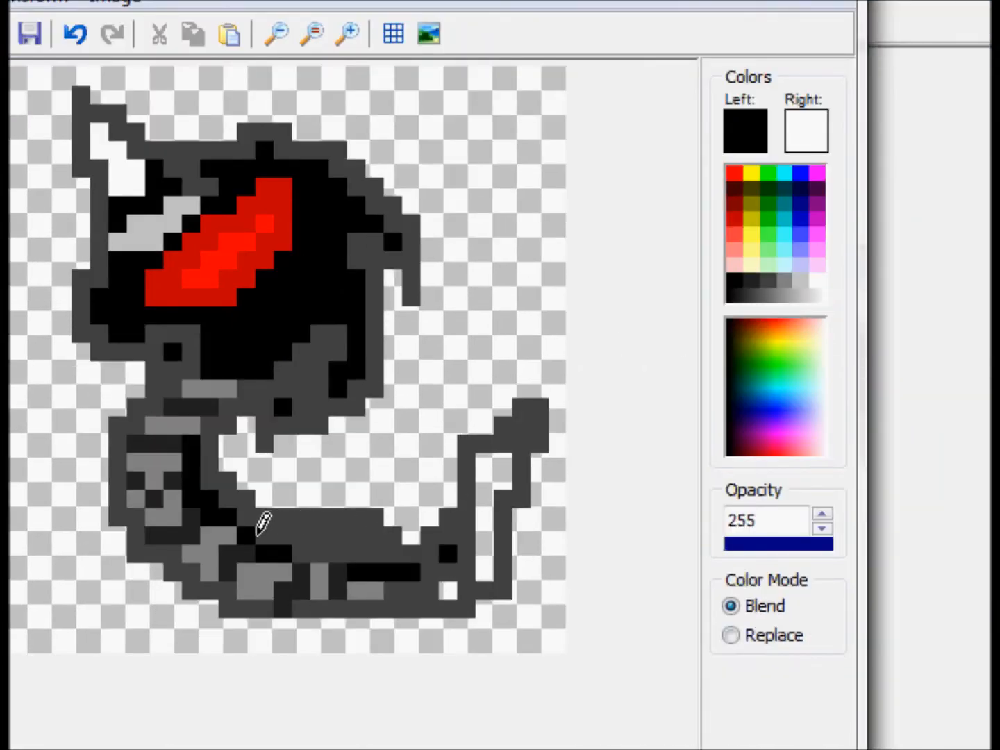
pyautogui.moveTo(262, 522)
pyautogui.mouseDown()
pyautogui.moveTo(367, 529)
pyautogui.moveTo(370, 553)
pyautogui.mouseUp()
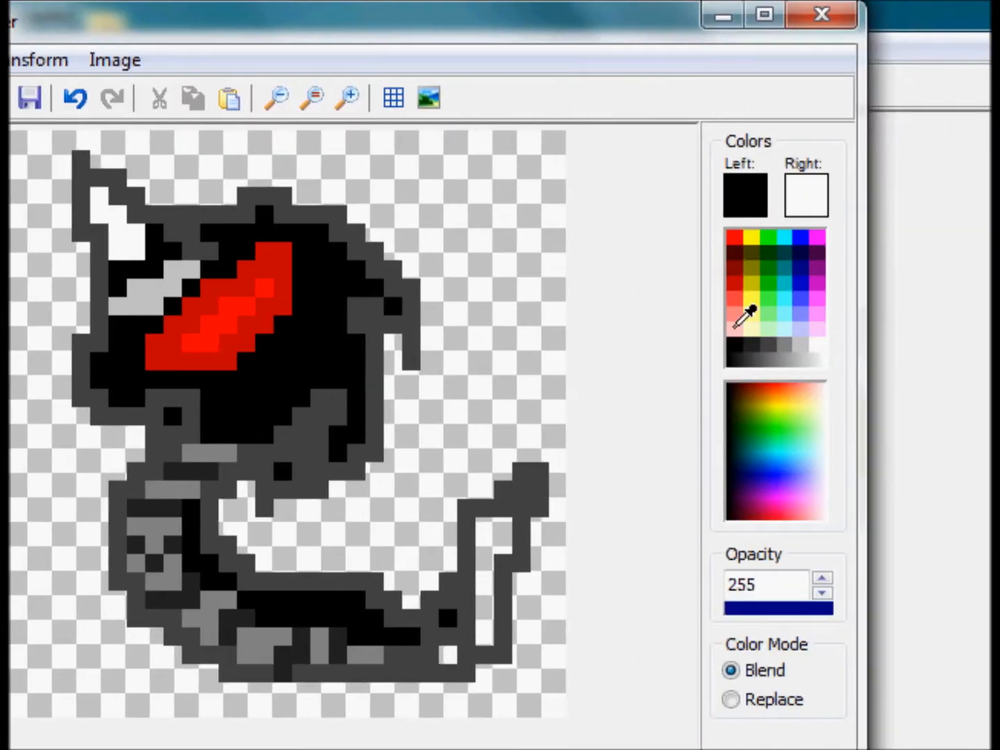
# Sample the belly's darkest grey and repaint the dark bands along the crawler's neck and belly with the pencil
pyautogui.click(757, 280)
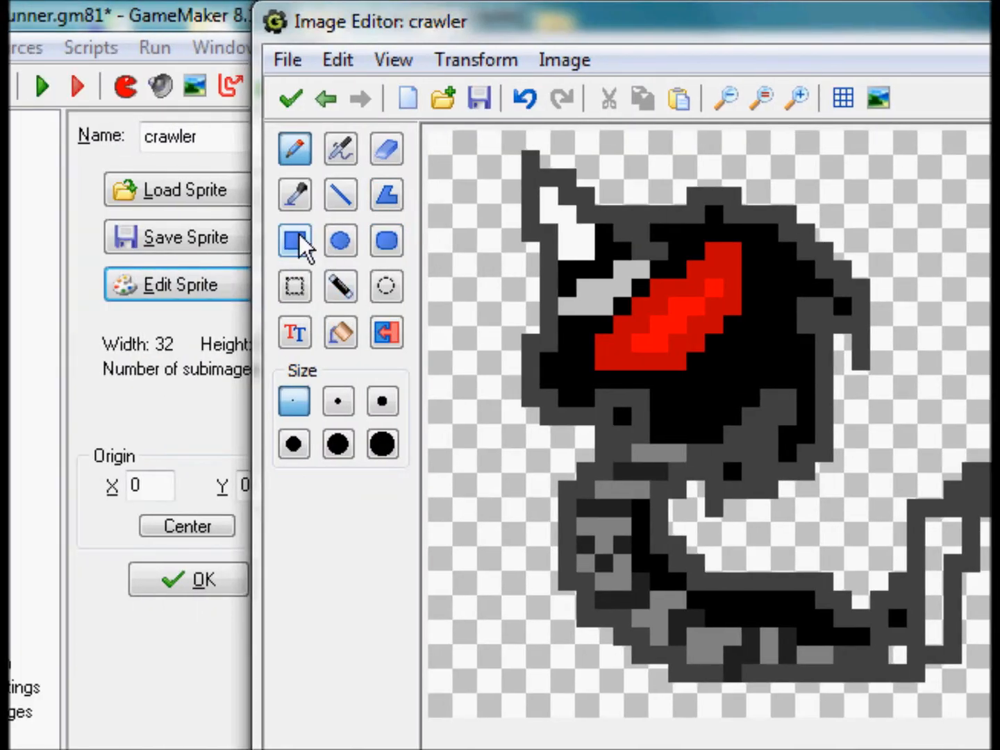
pyautogui.click(304, 202)
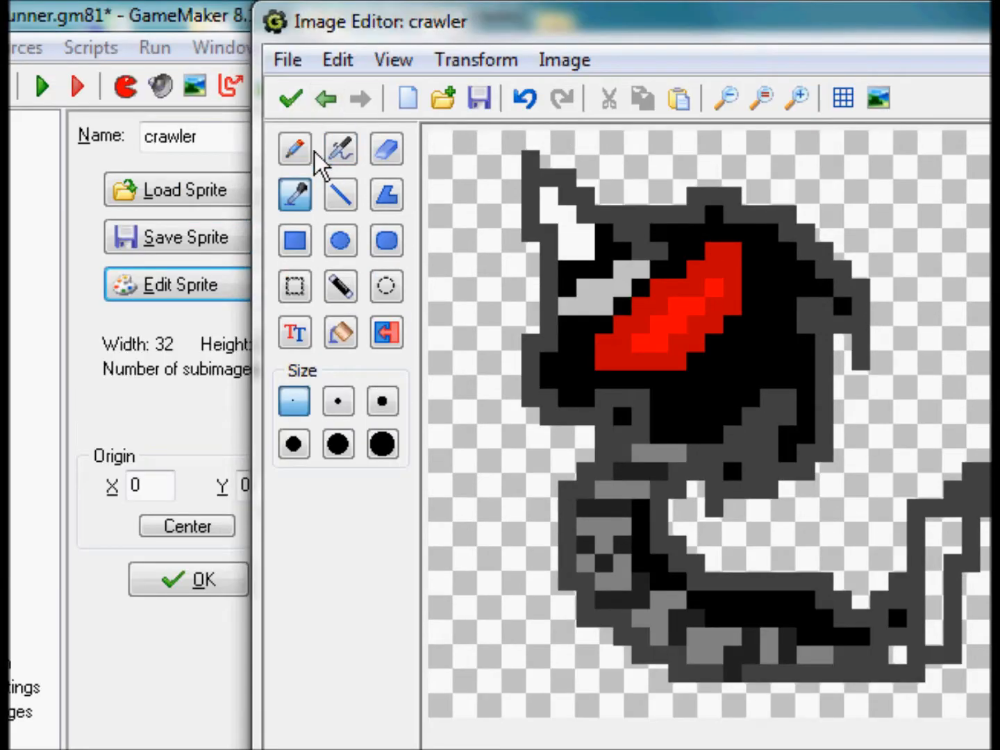
pyautogui.click(295, 84)
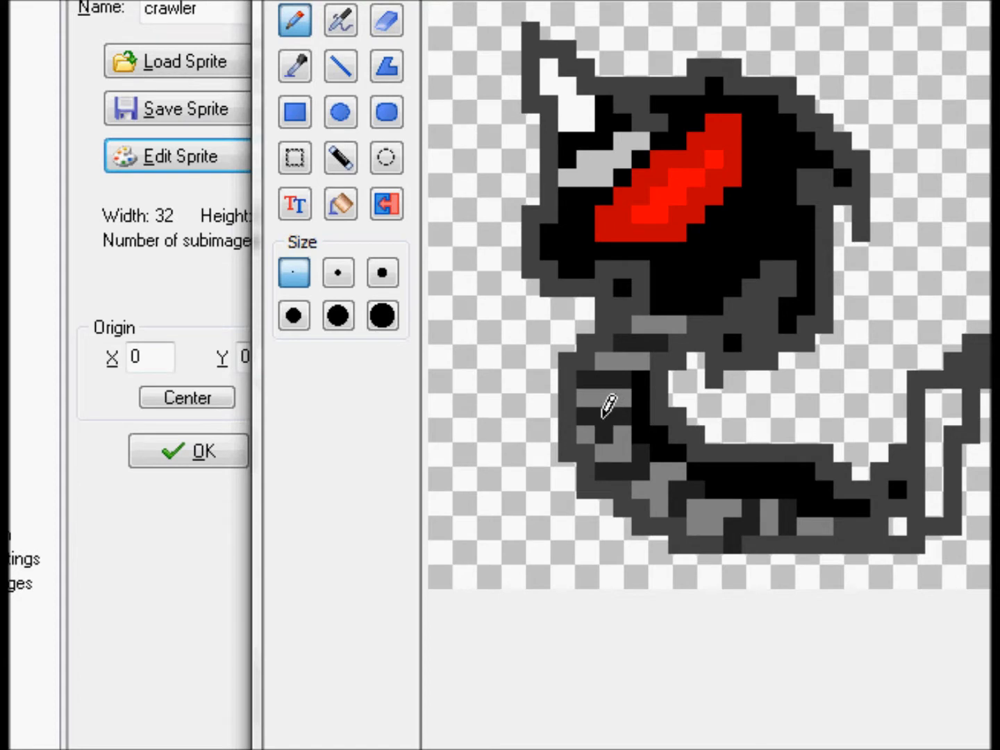
pyautogui.moveTo(603, 417); pyautogui.dragTo(591, 429)
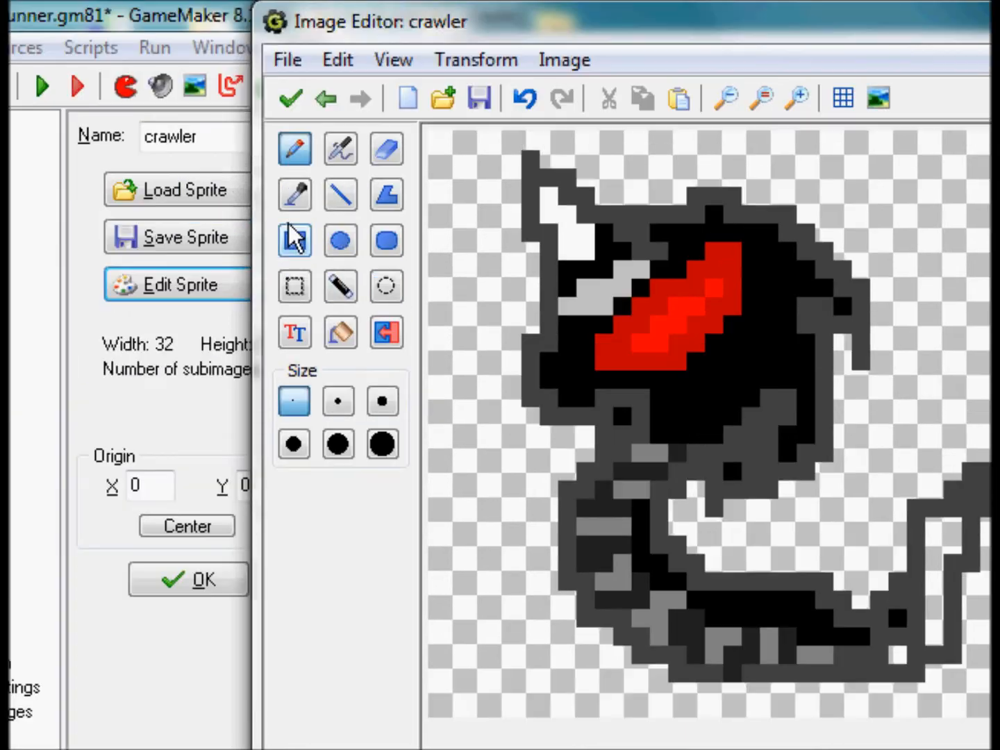
# Sample the belly's lighter grey and extend the light segments along the upper side of the lower body
pyautogui.click(229, 75)
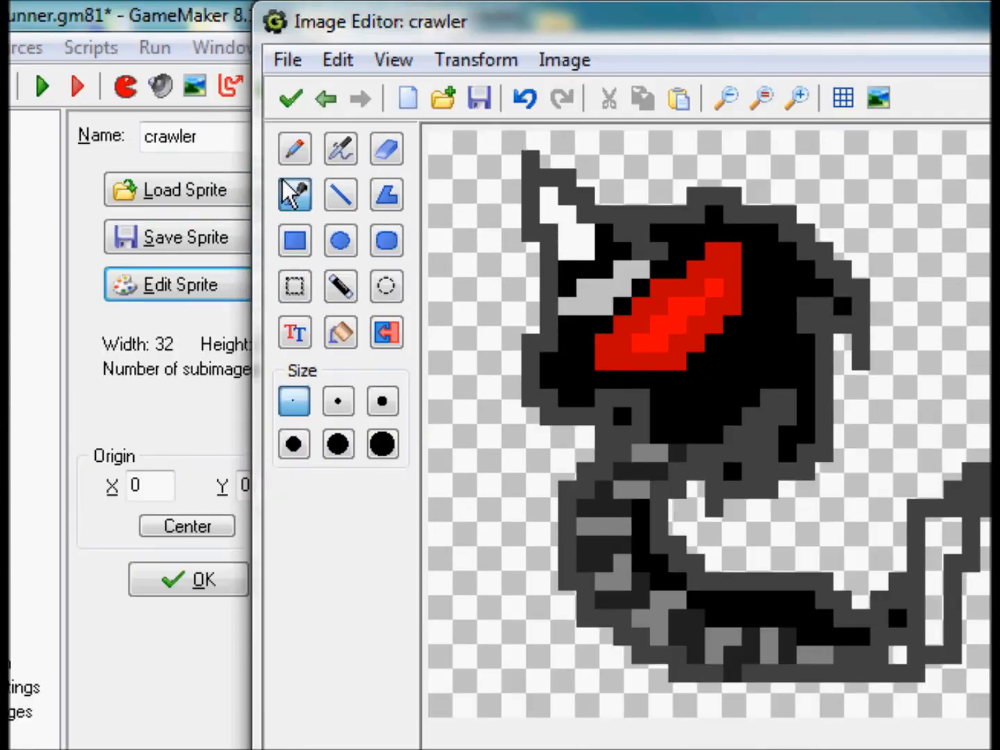
pyautogui.click(295, 20)
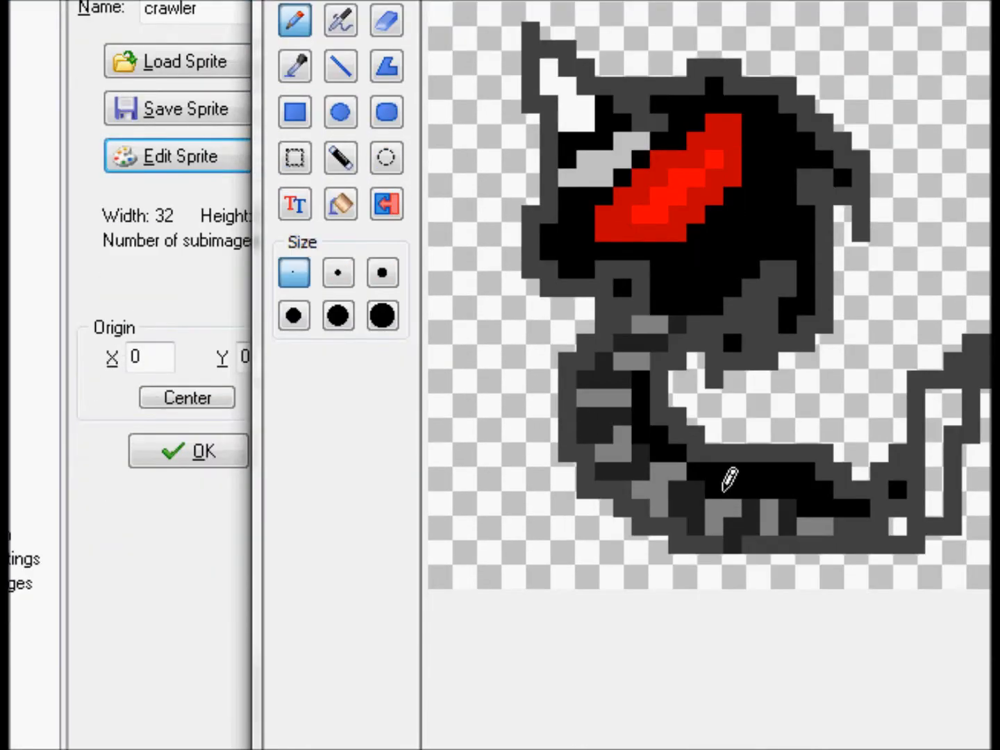
pyautogui.moveTo(700, 475); pyautogui.dragTo(761, 481)
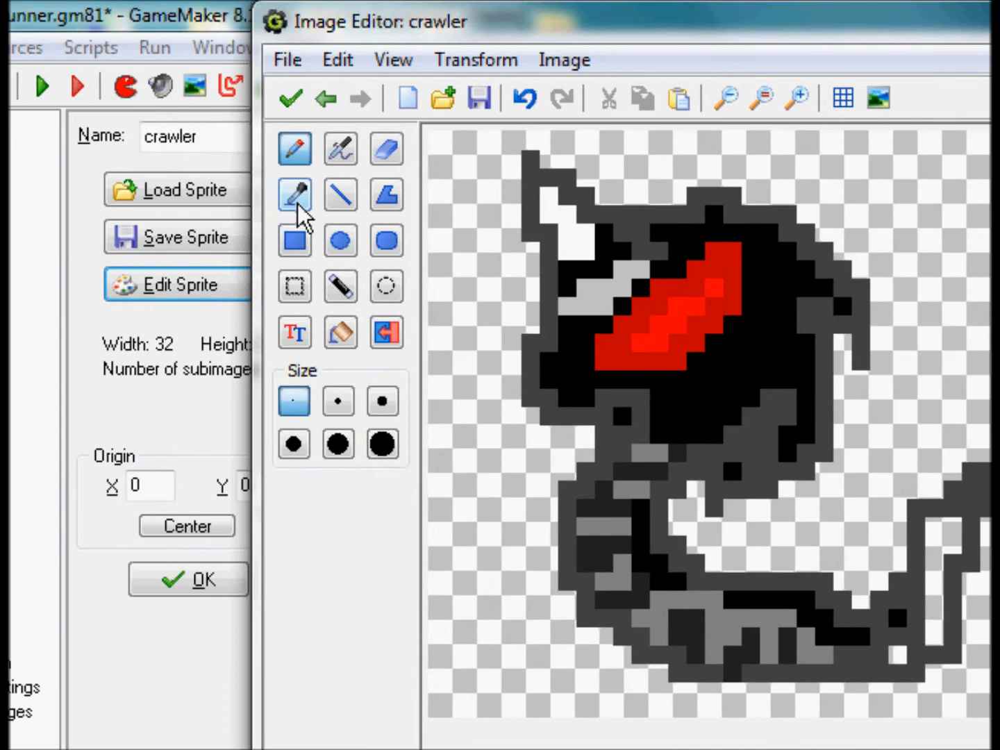
# Sample the belly's darkest grey and extend the dark stripes up through the light area of the lower body with the pencil
pyautogui.click(296, 196)
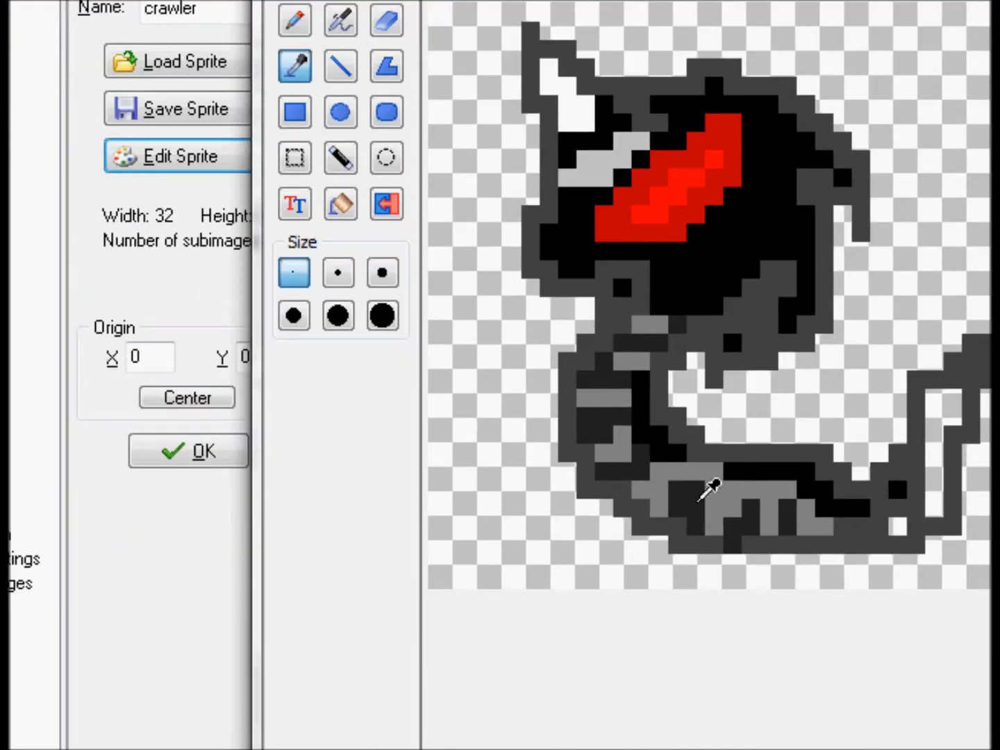
pyautogui.click(294, 21)
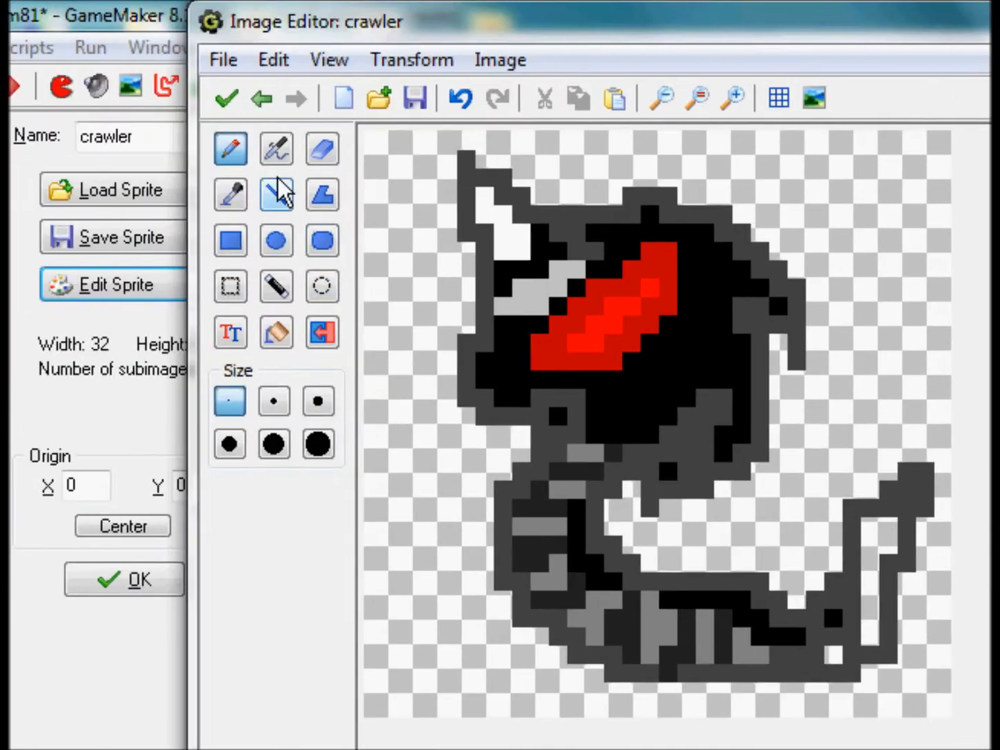
# Select and delete the leftover pixels inside the tail's base, the corner of its tip and the square corner of its upper outline
pyautogui.click(296, 288)
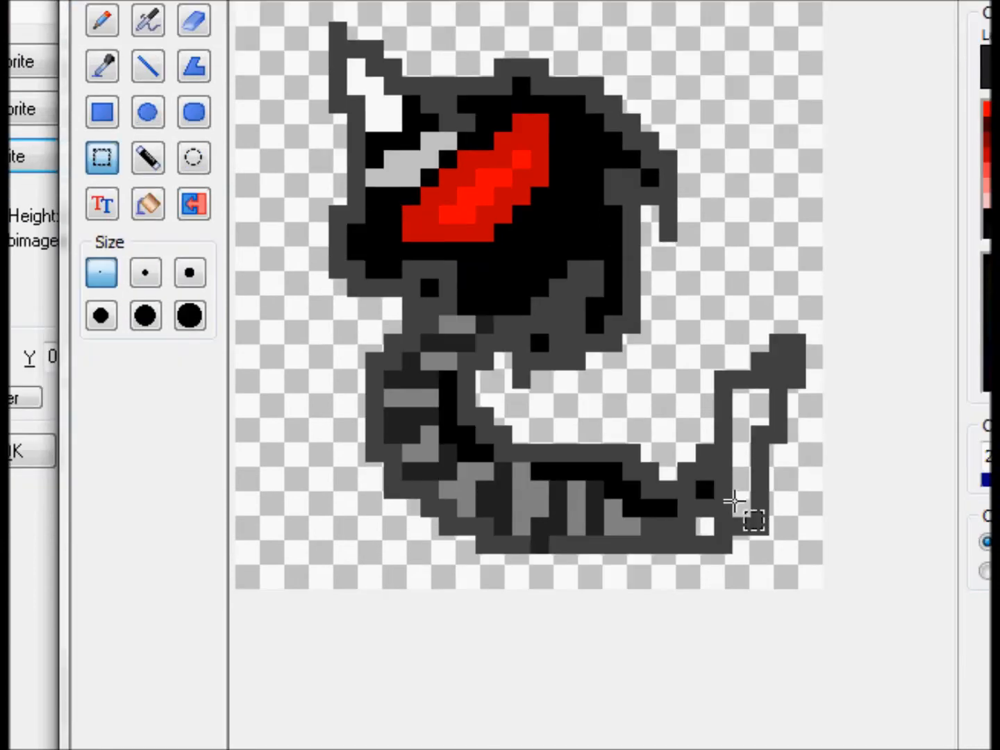
pyautogui.moveTo(734, 501); pyautogui.dragTo(708, 478)
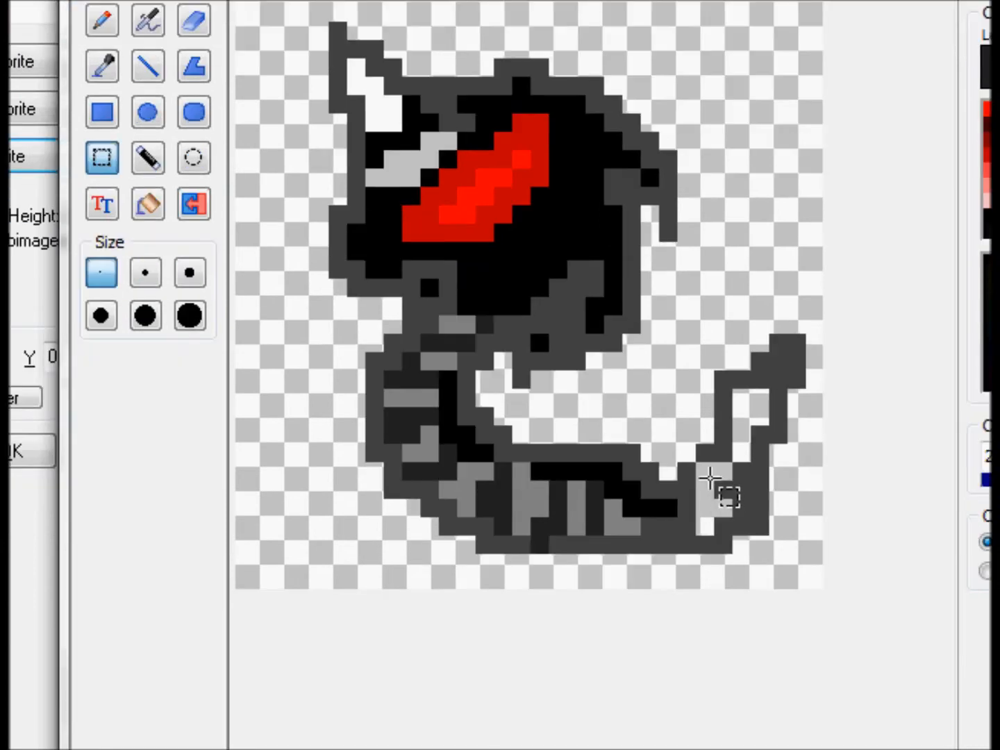
pyautogui.press('Delete')
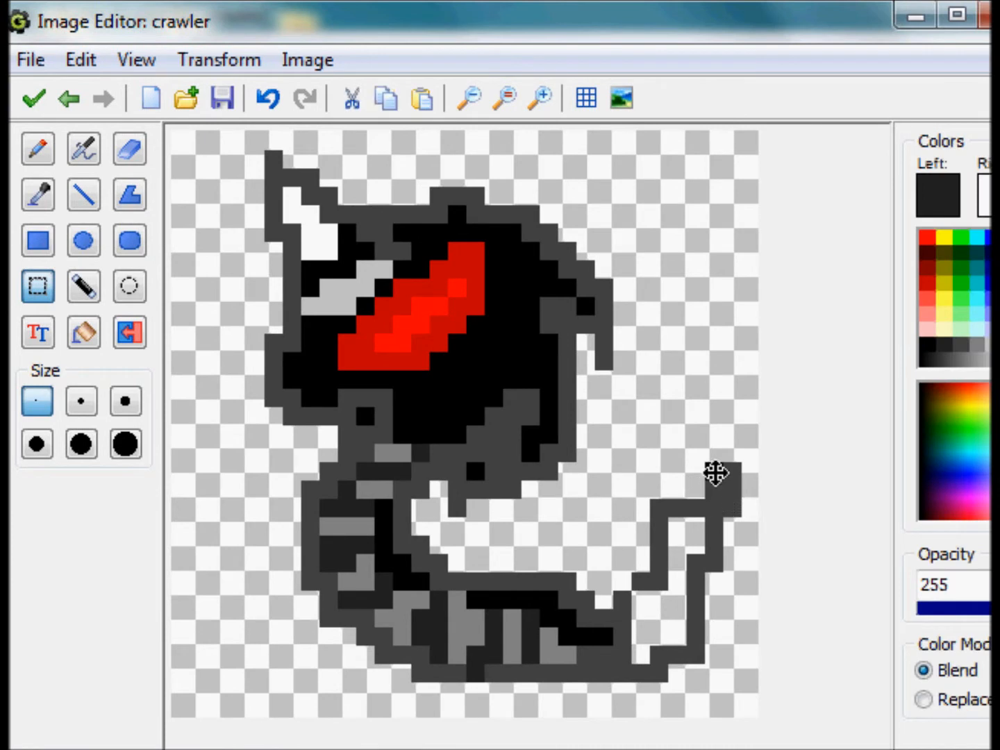
pyautogui.press('Delete')
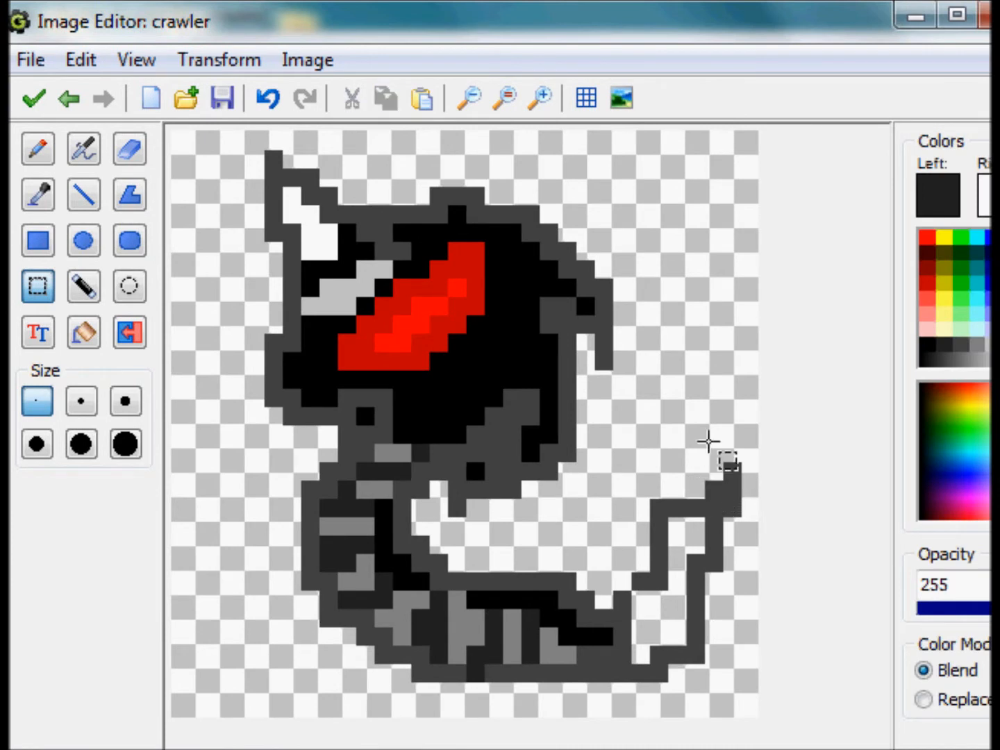
pyautogui.click(663, 507)
pyautogui.moveTo(663, 508)
pyautogui.mouseDown()
pyautogui.moveTo(684, 529)
pyautogui.moveTo(666, 531)
pyautogui.moveTo(681, 531)
pyautogui.moveTo(674, 510)
pyautogui.mouseUp()
pyautogui.press('Delete')
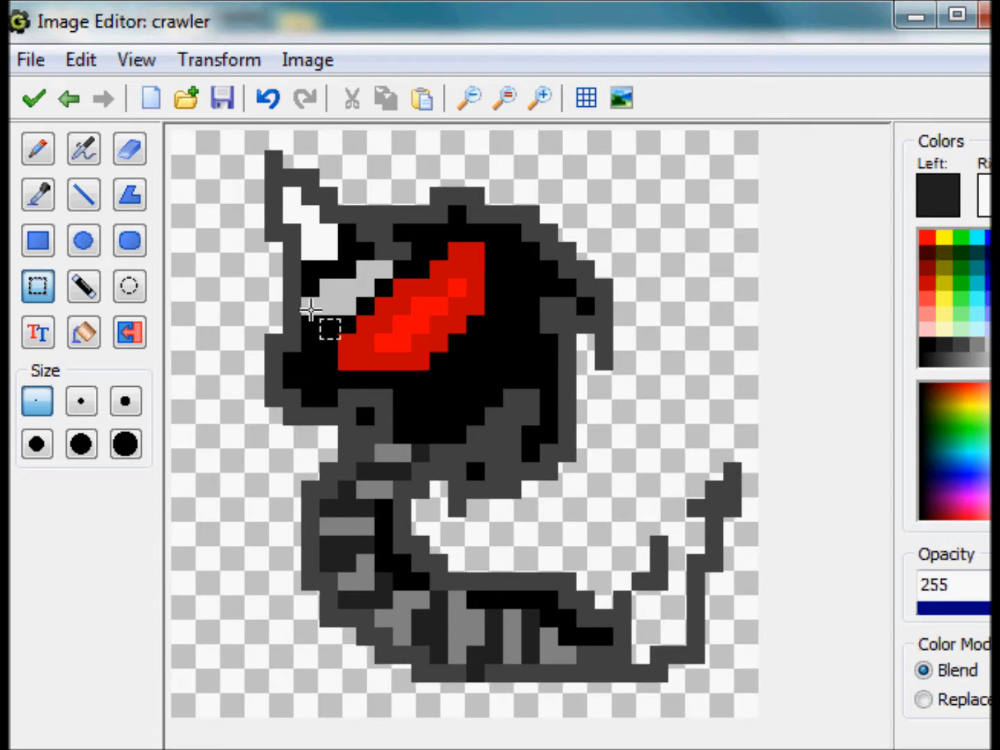
pyautogui.click(43, 160)
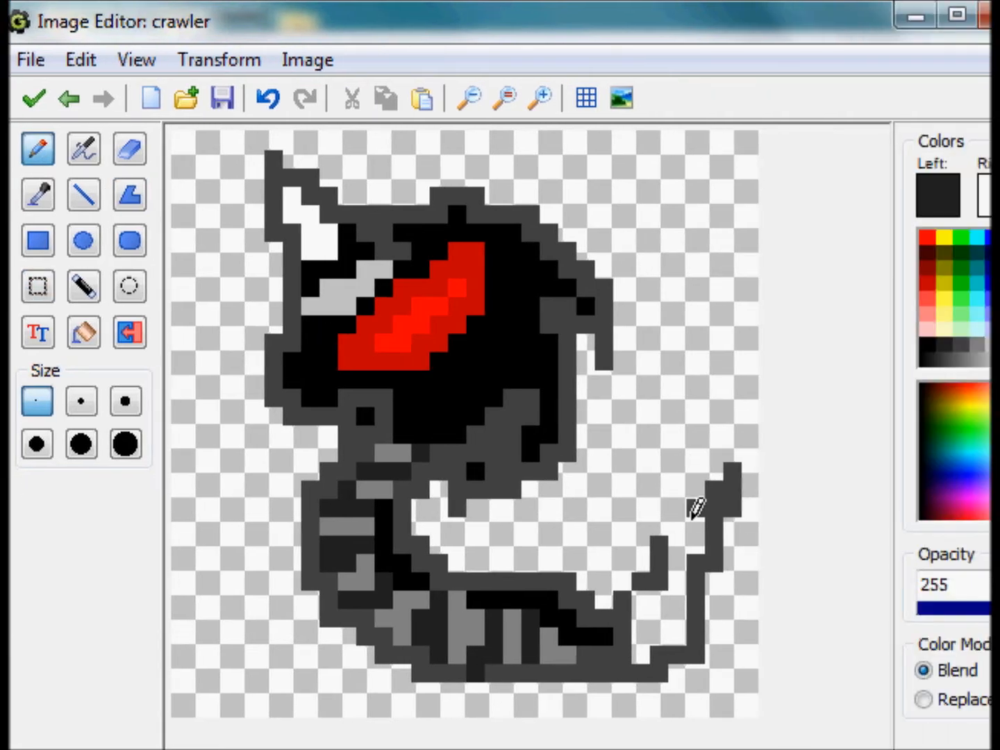
pyautogui.moveTo(687, 525); pyautogui.dragTo(679, 532)
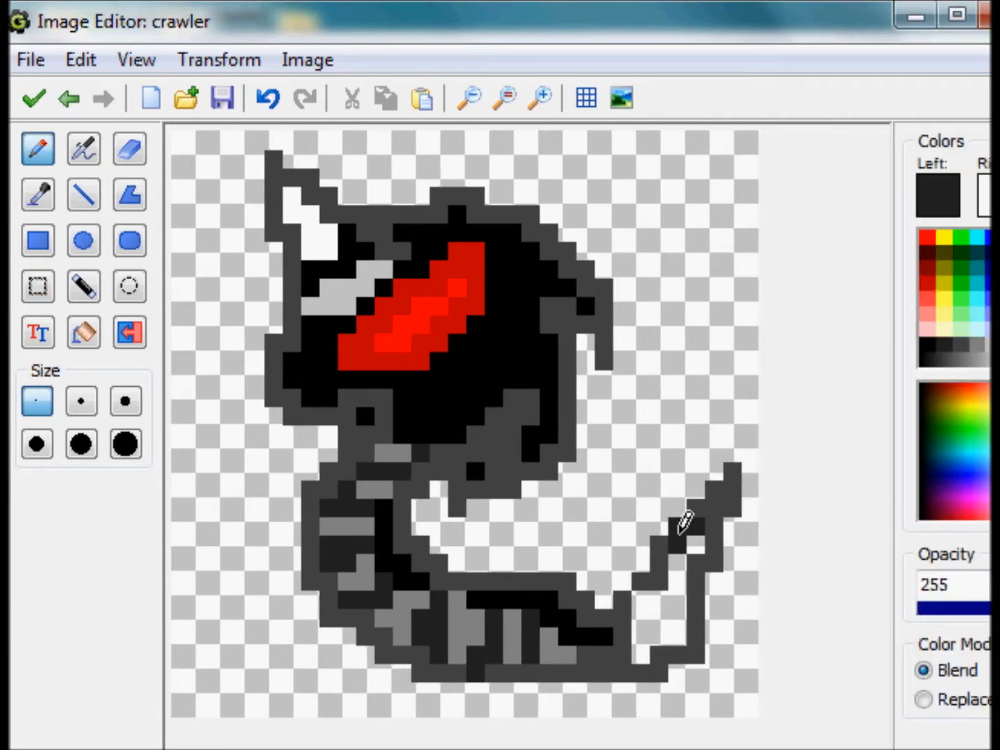
pyautogui.hotkey('ctrl', 'z')
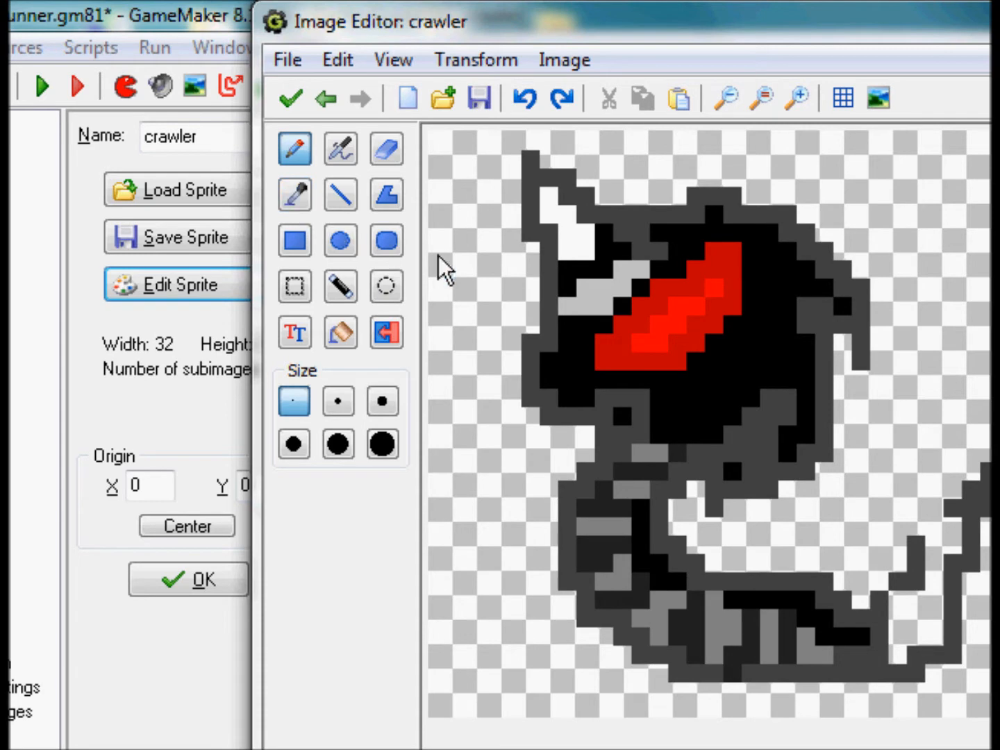
# Sample the outline's grey, pencil in the missing diagonal edge of the tail below its tip, and delete the protruding corner pixel
pyautogui.click(295, 195)
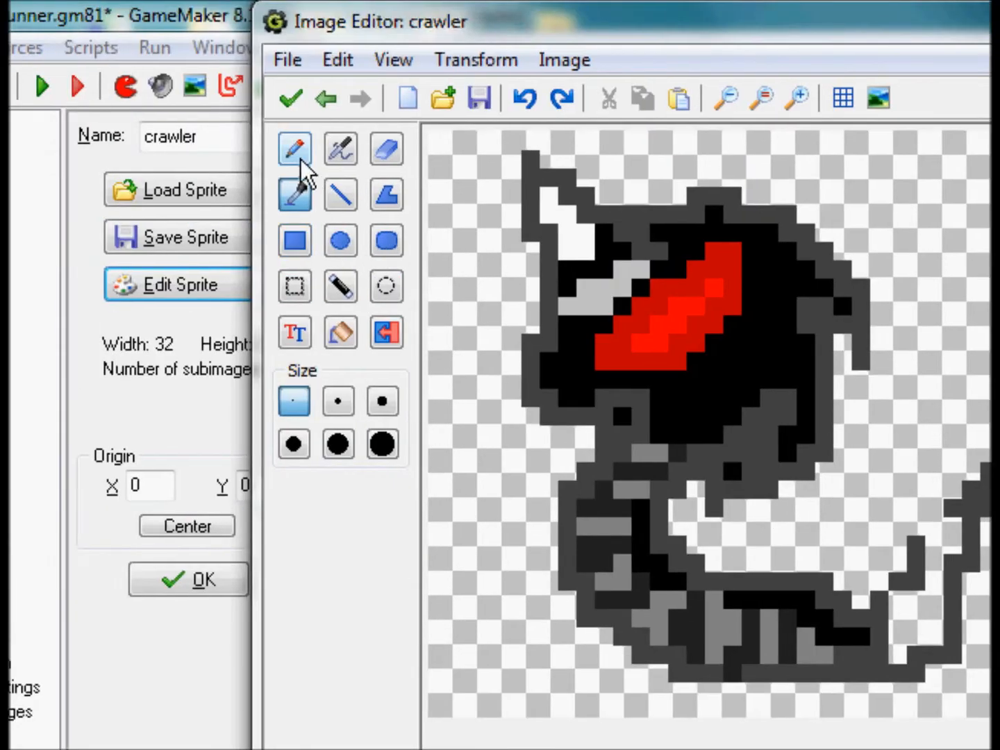
pyautogui.click(231, 92)
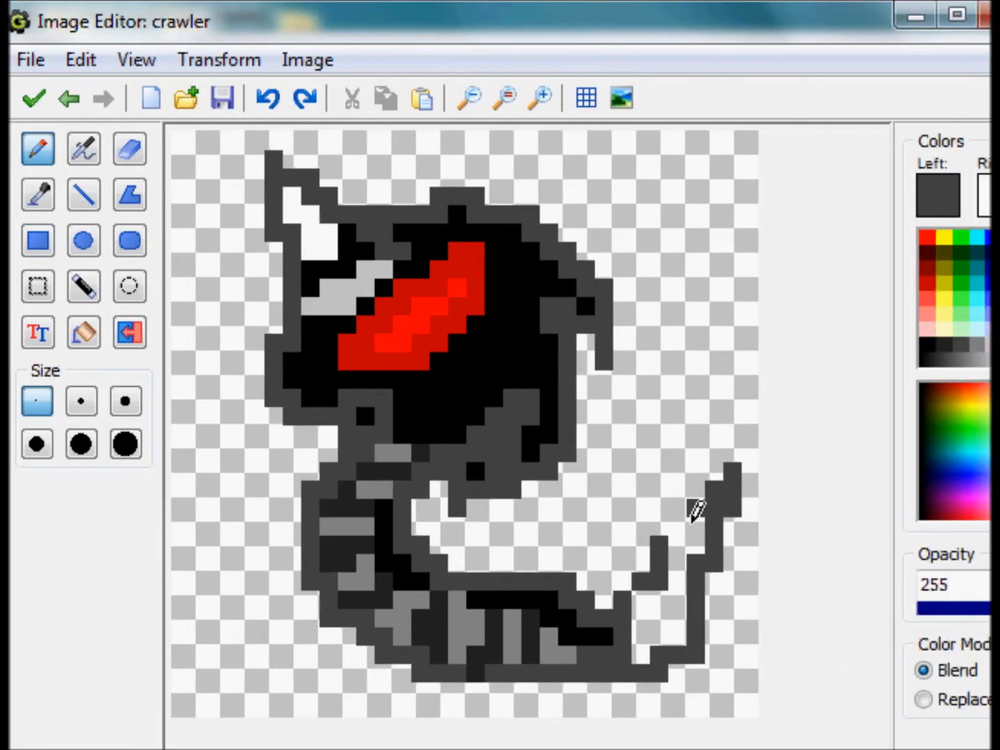
pyautogui.moveTo(692, 522); pyautogui.dragTo(677, 559)
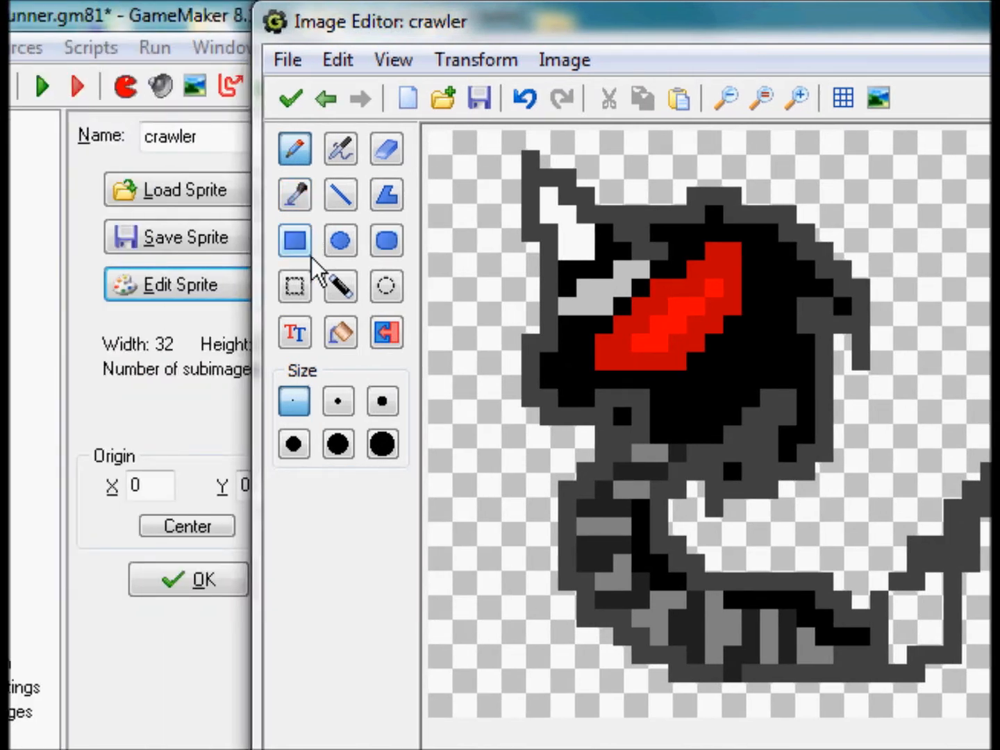
pyautogui.click(110, 288)
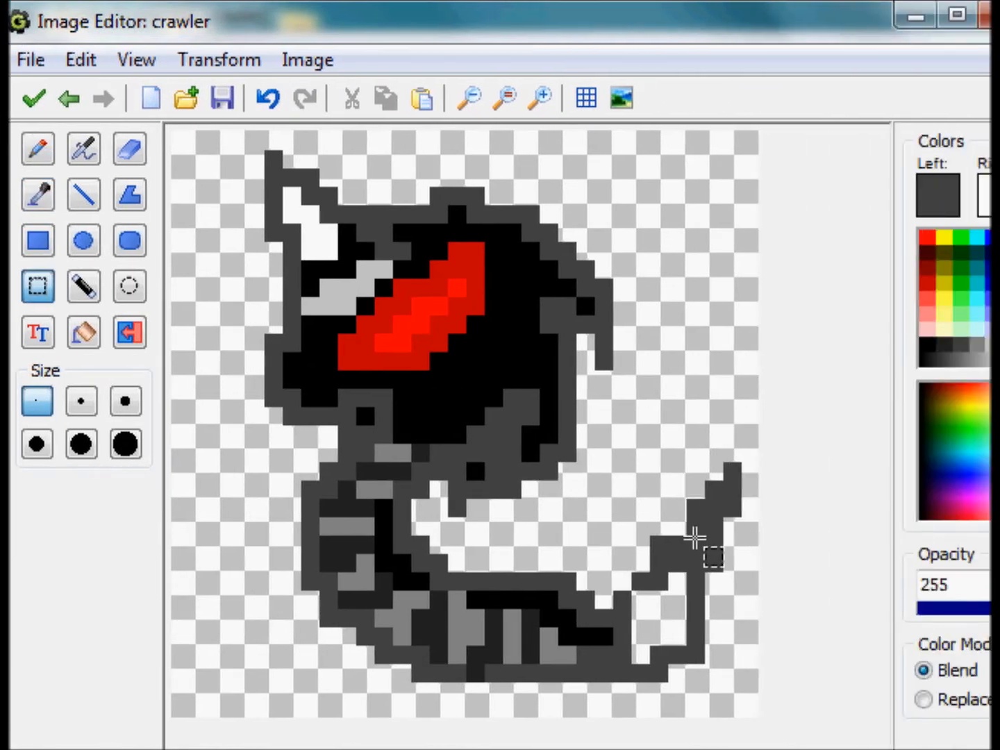
pyautogui.click(660, 540)
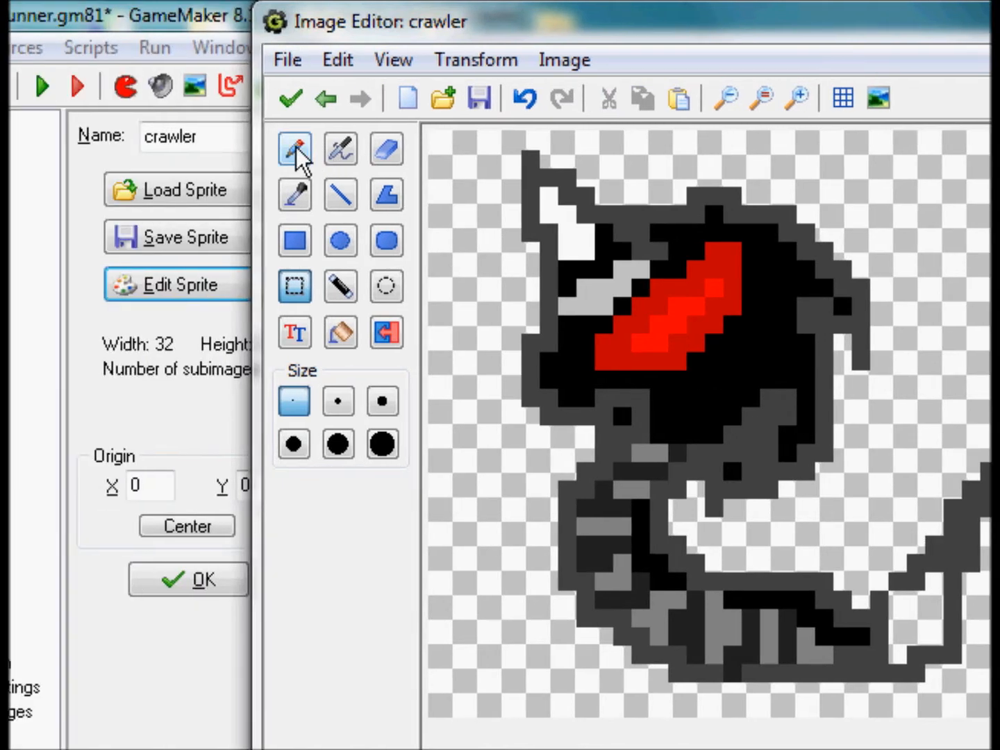
# Paint the inside of the tail with light grey along its lower edge and black beneath its upper outline
pyautogui.click(296, 146)
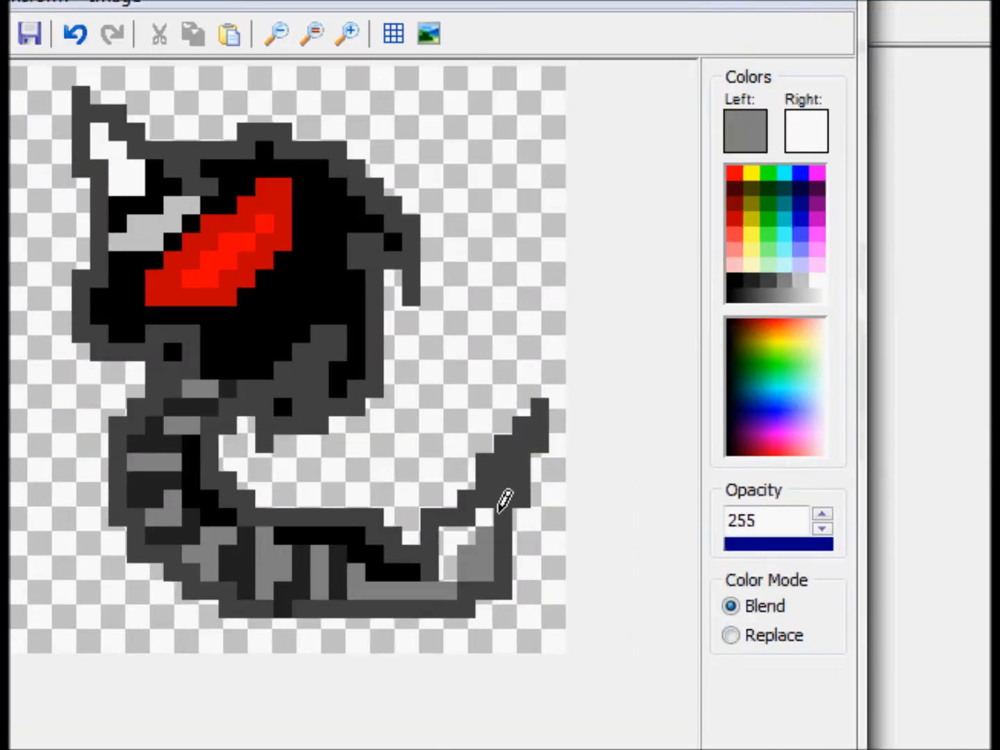
pyautogui.click(503, 500)
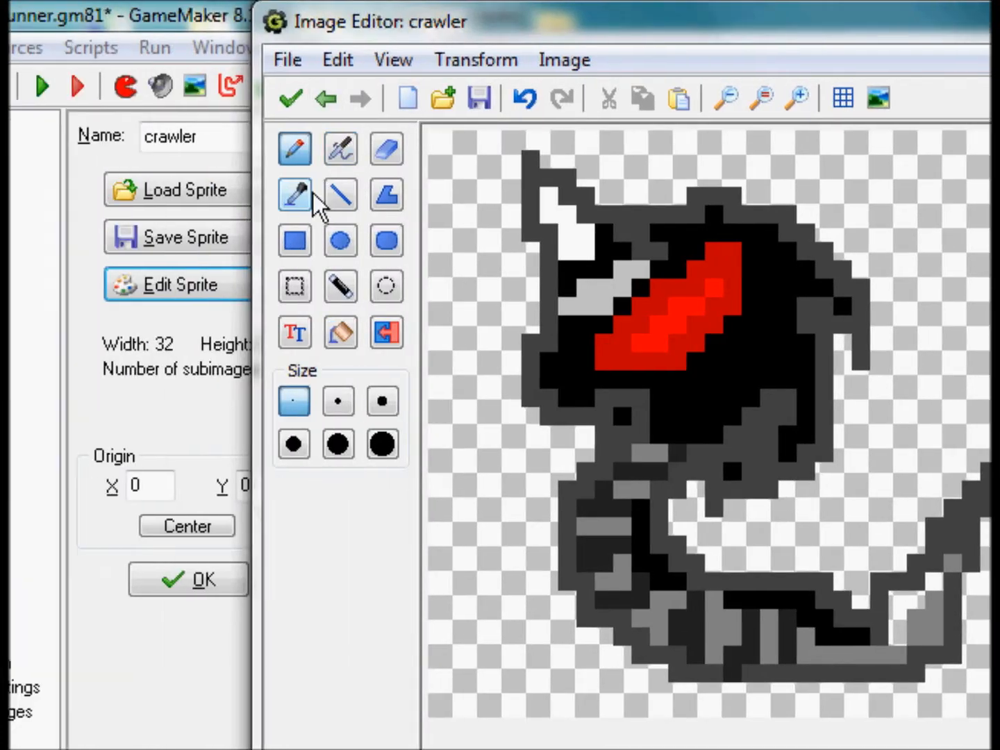
pyautogui.click(310, 194)
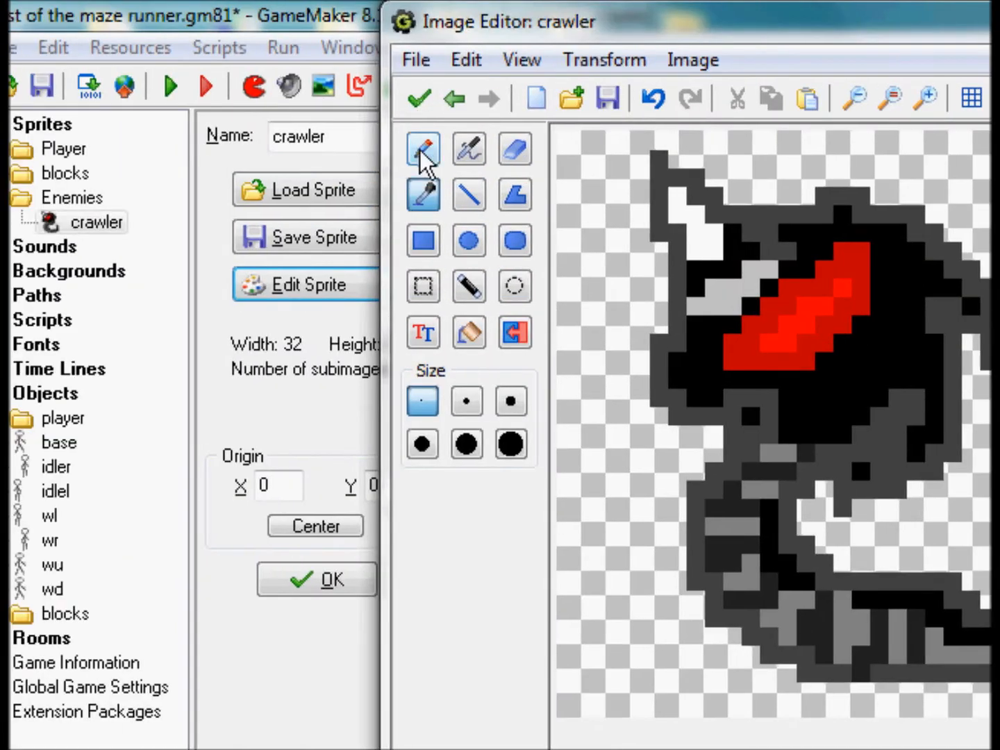
pyautogui.click(166, 85)
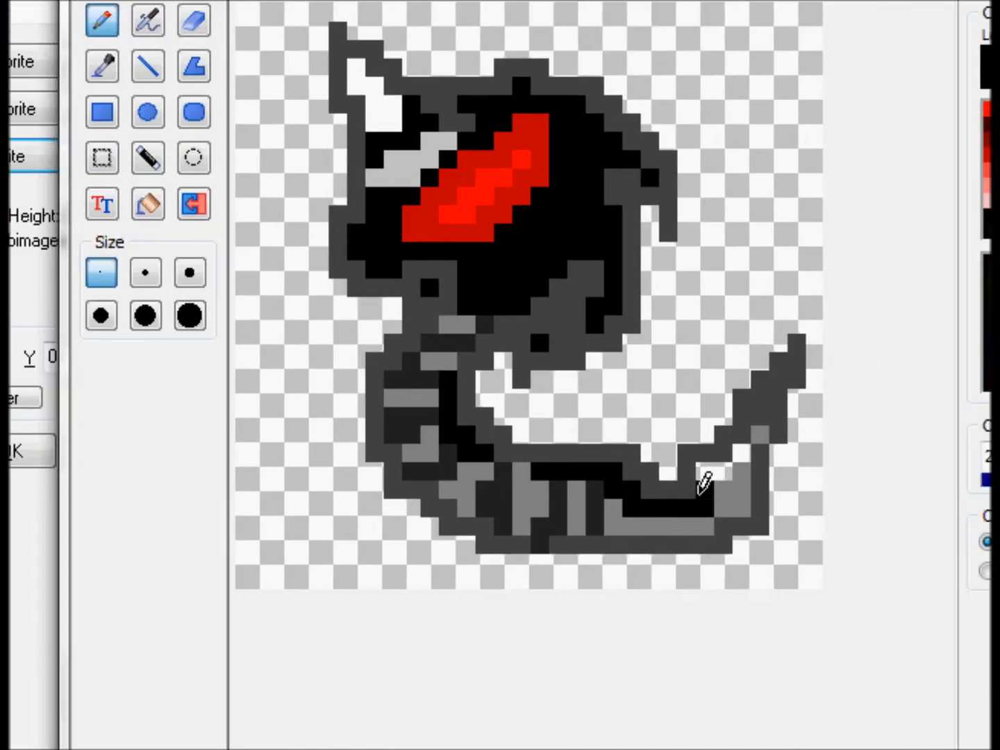
pyautogui.moveTo(716, 464); pyautogui.dragTo(741, 452)
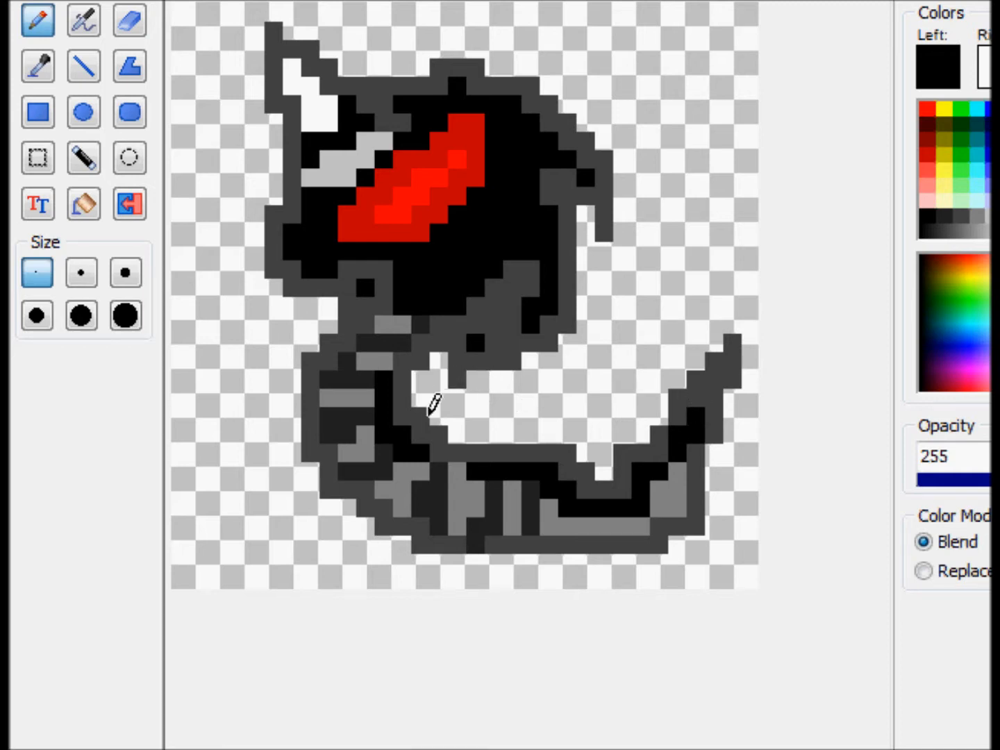
# Extend the black shading with the pencil along the inner side of the neck and lower body
pyautogui.click(438, 466)
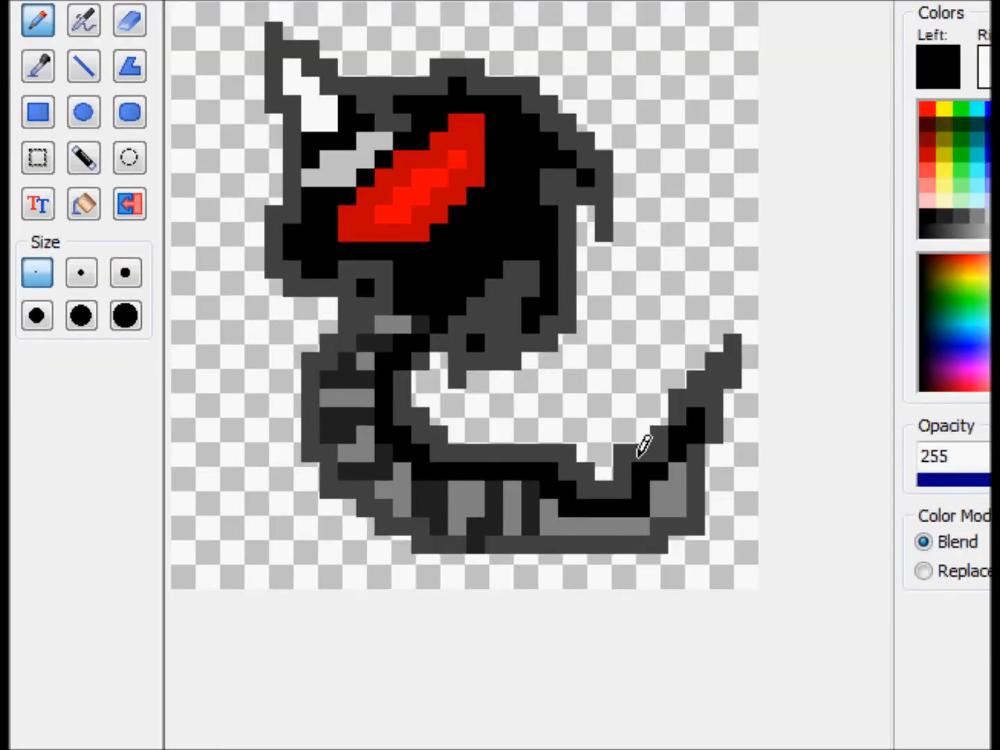
pyautogui.keyDown('ctrl'); pyautogui.scroll(-1, 520, 303); pyautogui.keyUp('ctrl')
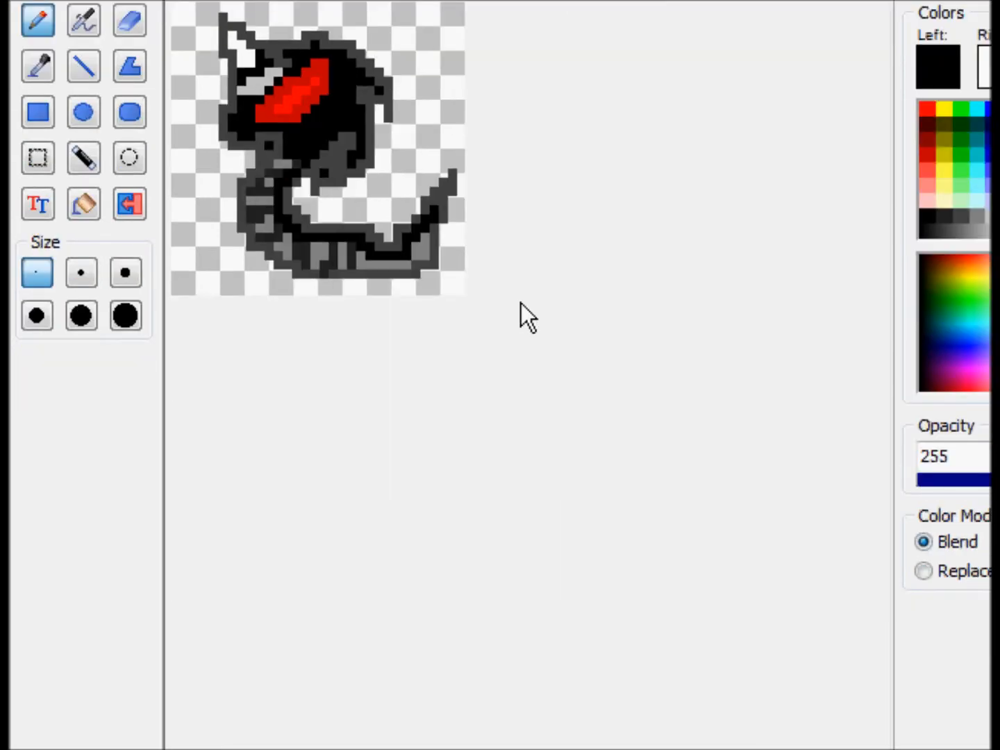
pyautogui.keyDown('ctrl'); pyautogui.scroll(1, 507, 322); pyautogui.keyUp('ctrl')
pyautogui.keyDown('ctrl'); pyautogui.scroll(1, 695, 430); pyautogui.keyUp('ctrl')
pyautogui.keyDown('ctrl'); pyautogui.scroll(-1, 680, 438); pyautogui.keyUp('ctrl')
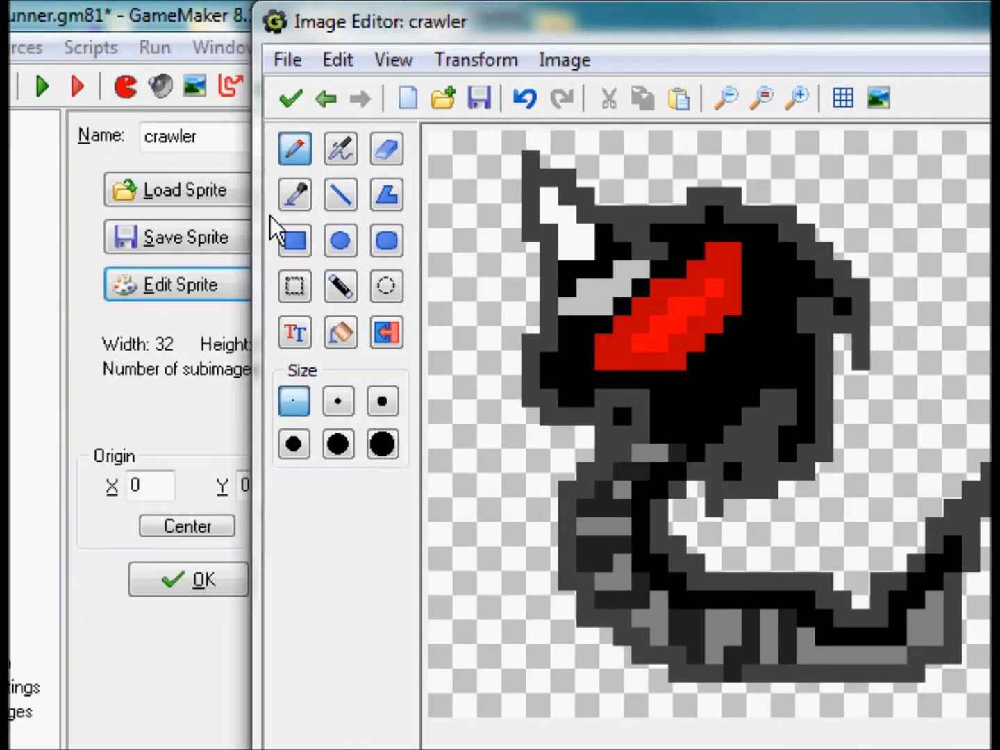
# Sample the belly's darkest grey and add dark stripes across the light grey area of the tail
pyautogui.click(231, 195)
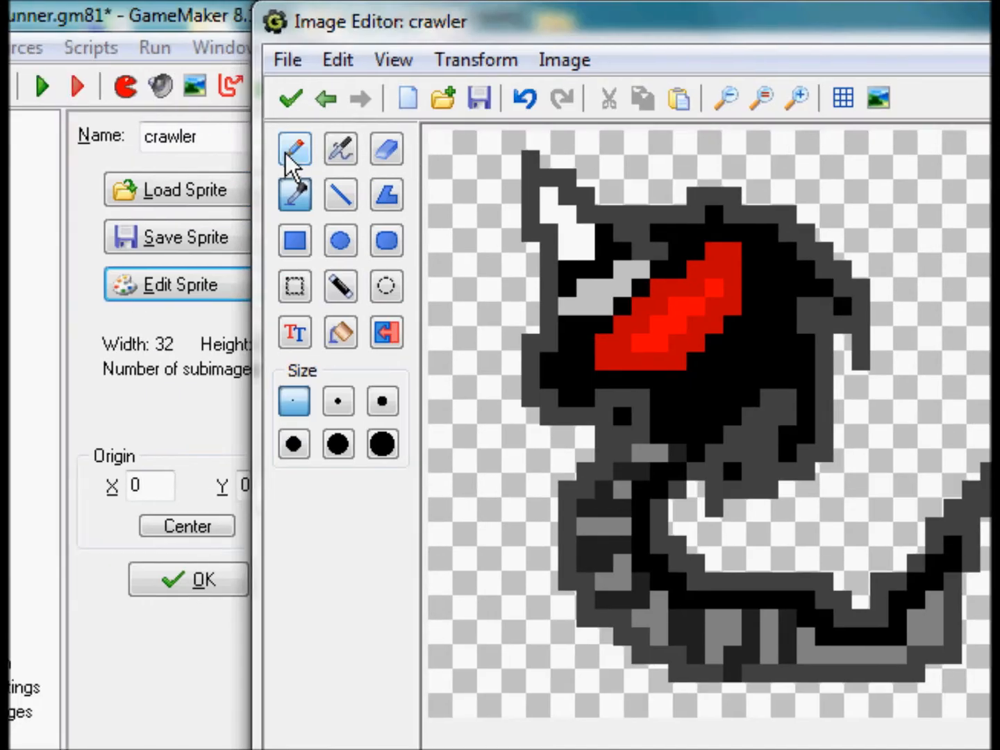
pyautogui.click(230, 20)
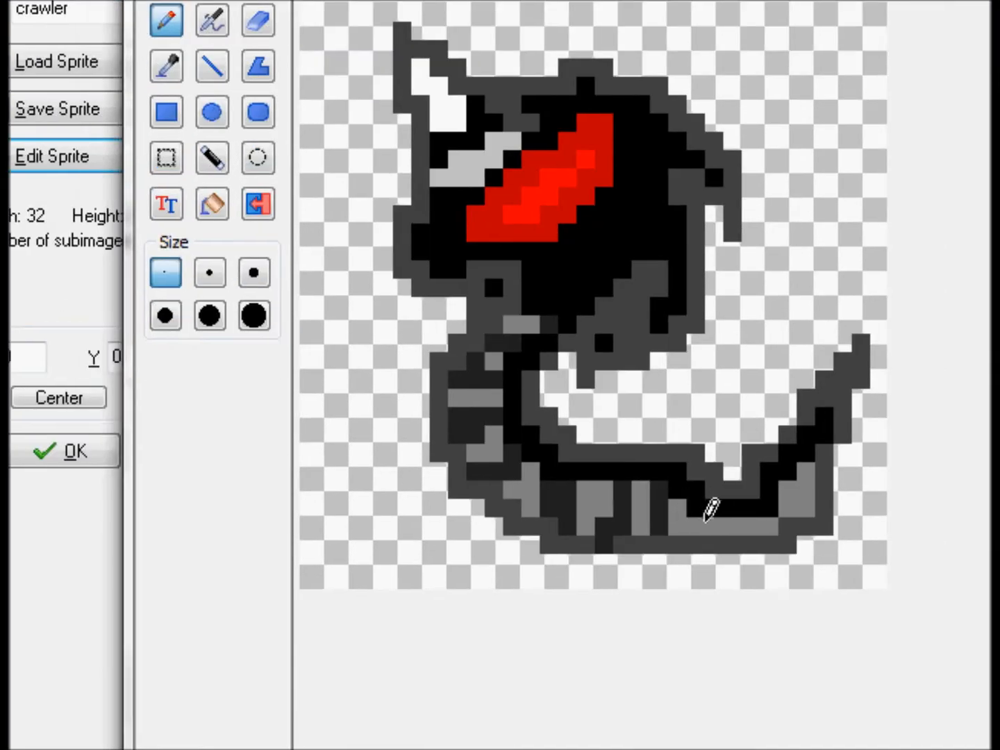
pyautogui.click(707, 521)
pyautogui.click(744, 521)
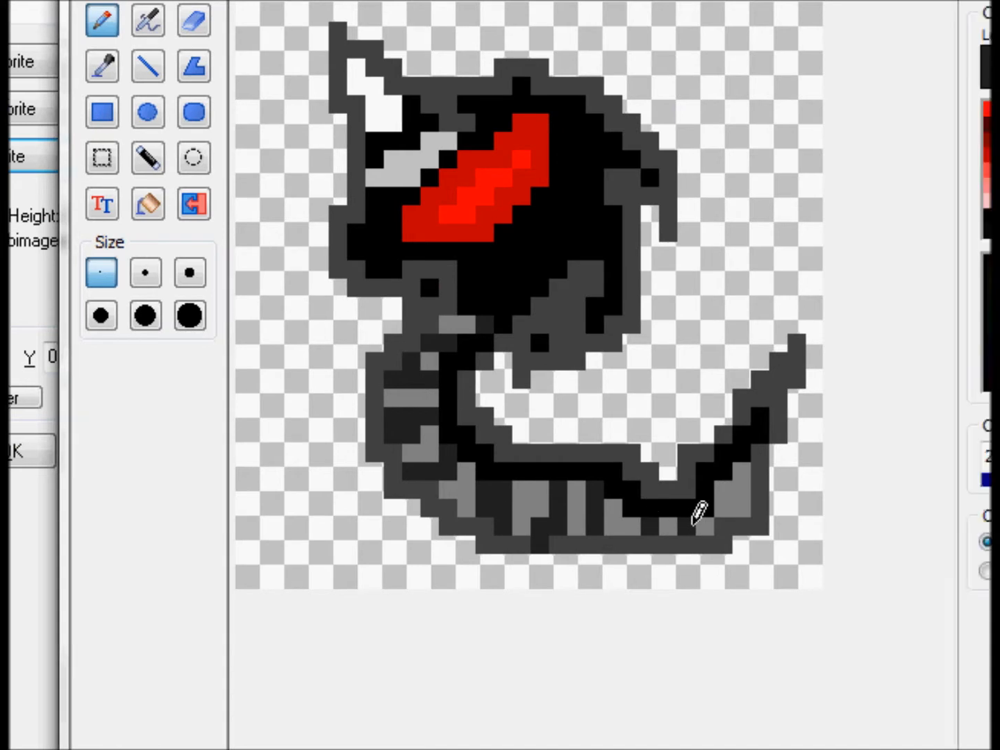
pyautogui.click(722, 508)
pyautogui.click(723, 491)
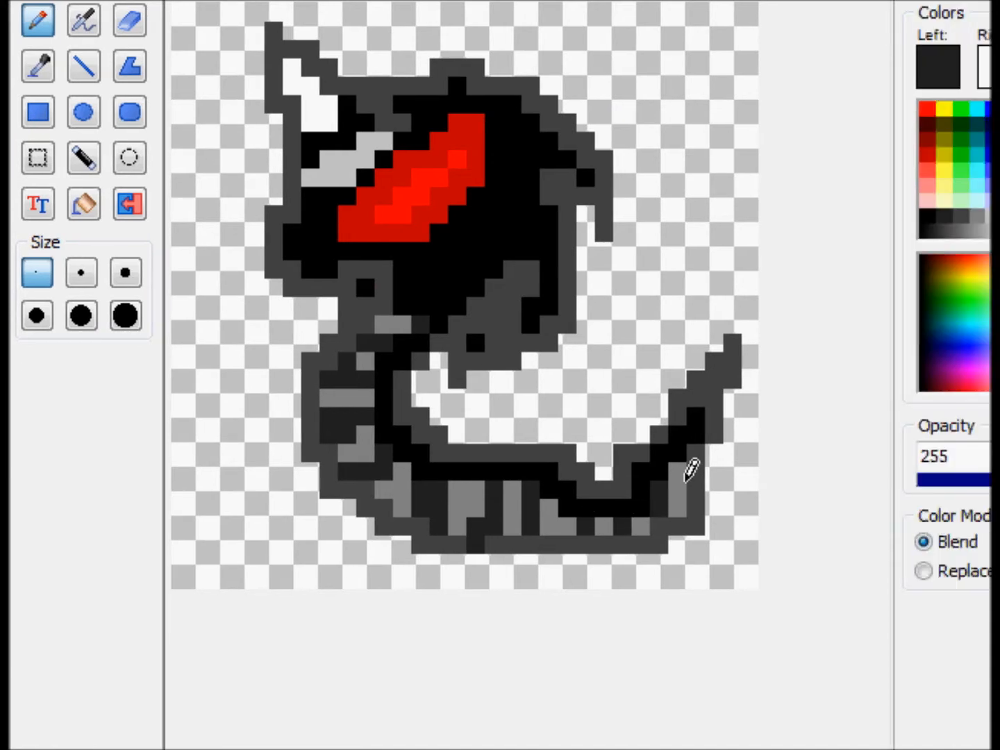
# Apply the redrawn tail frame to the crawler sprite, select image 0 and turn on the animation preview
pyautogui.keyDown('ctrl'); pyautogui.scroll(-1, 521, 329); pyautogui.keyUp('ctrl')
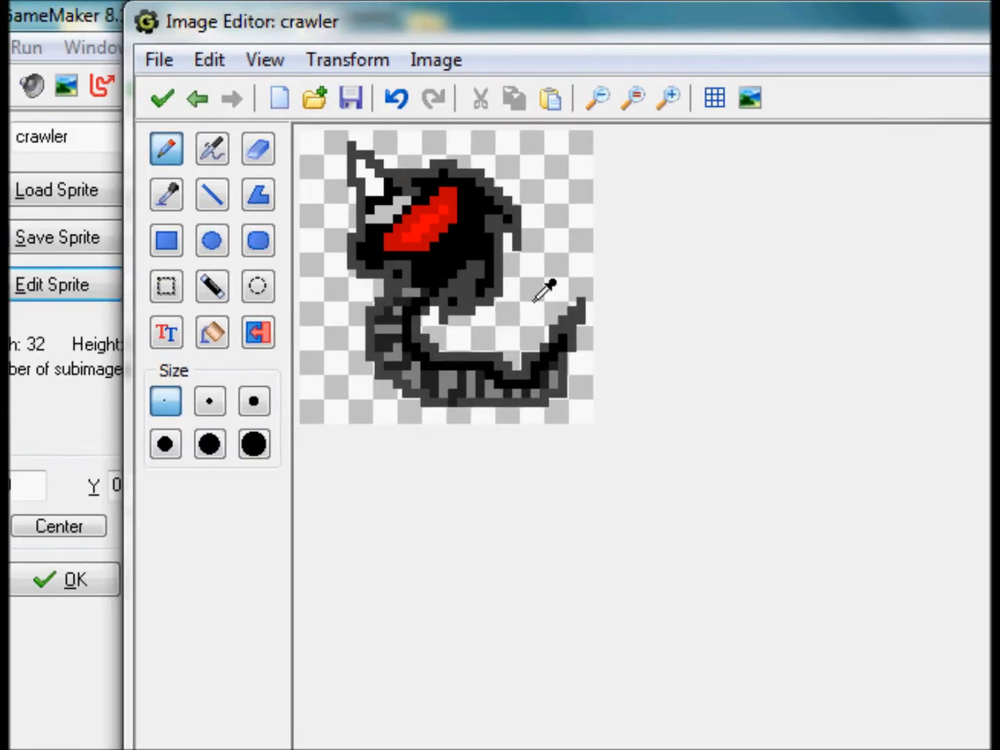
pyautogui.click(161, 98)
pyautogui.click(620, 171)
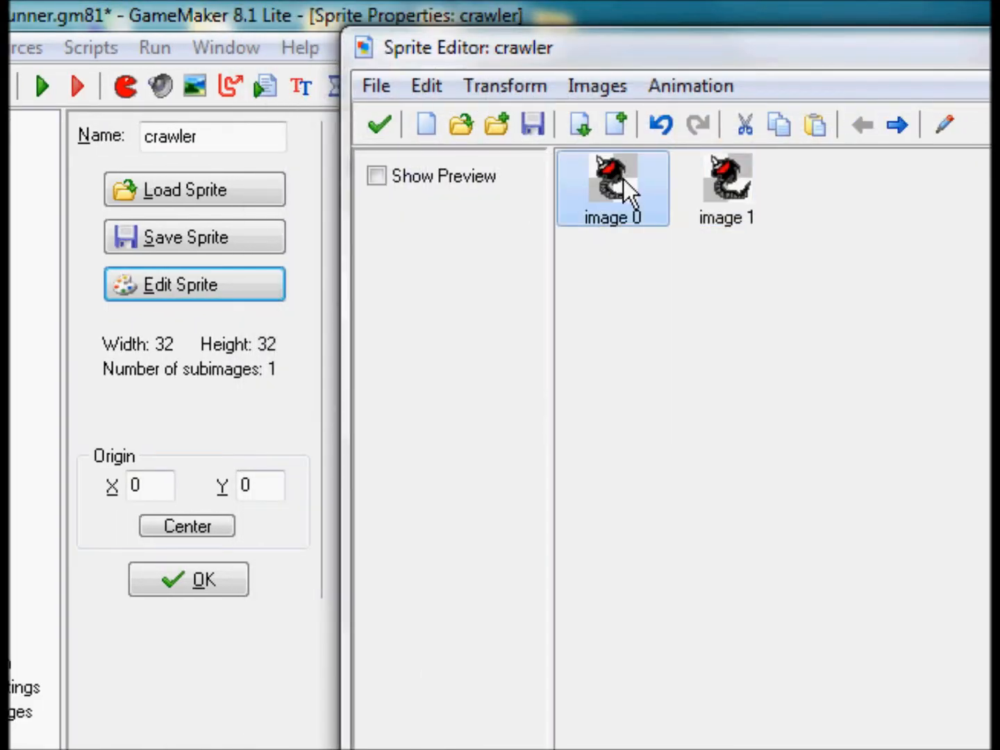
pyautogui.click(394, 176)
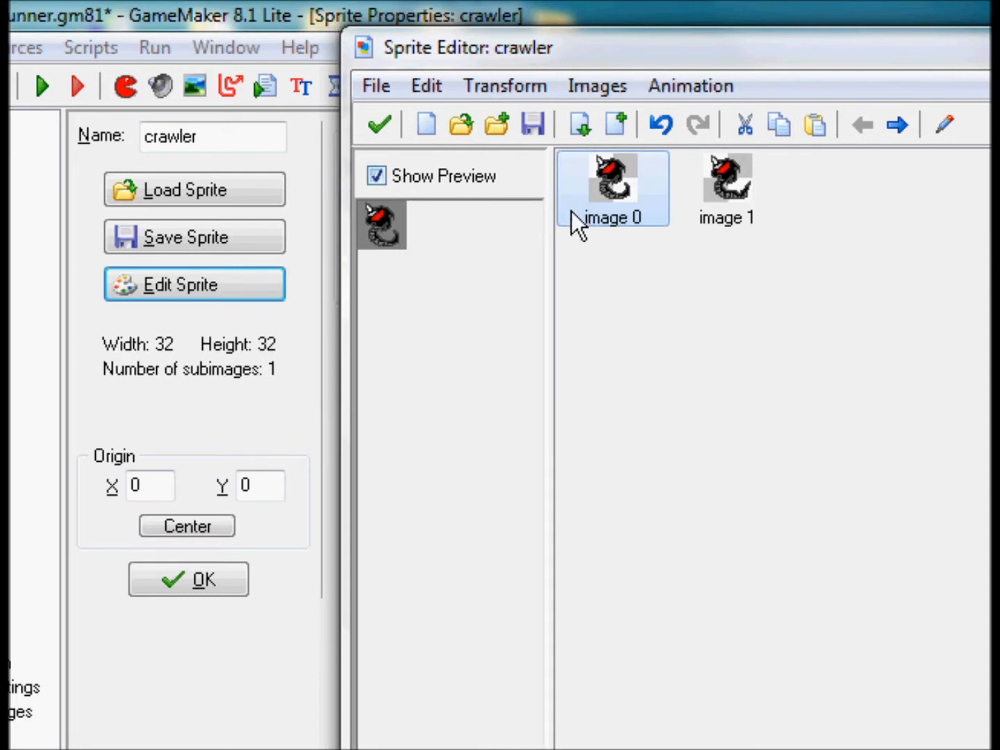
# Paste four copies of the original curled-tail frame ahead of the new tail frame
pyautogui.hotkey('ctrl', 'v')
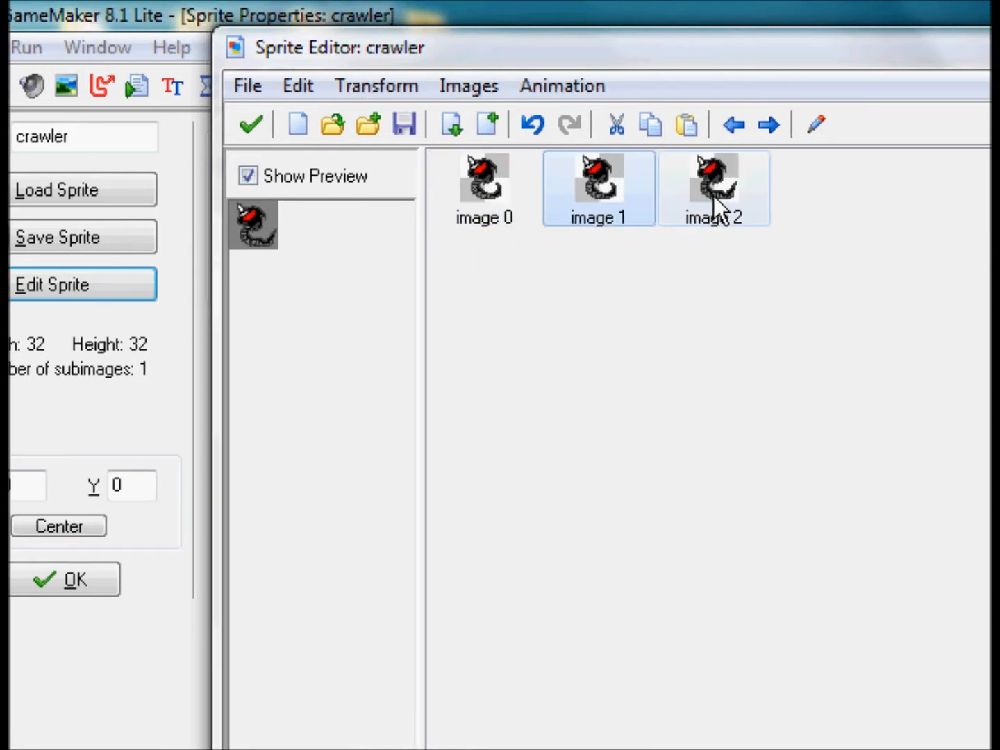
pyautogui.click(714, 197)
pyautogui.hotkey('ctrl', 'v')
pyautogui.click(840, 187)
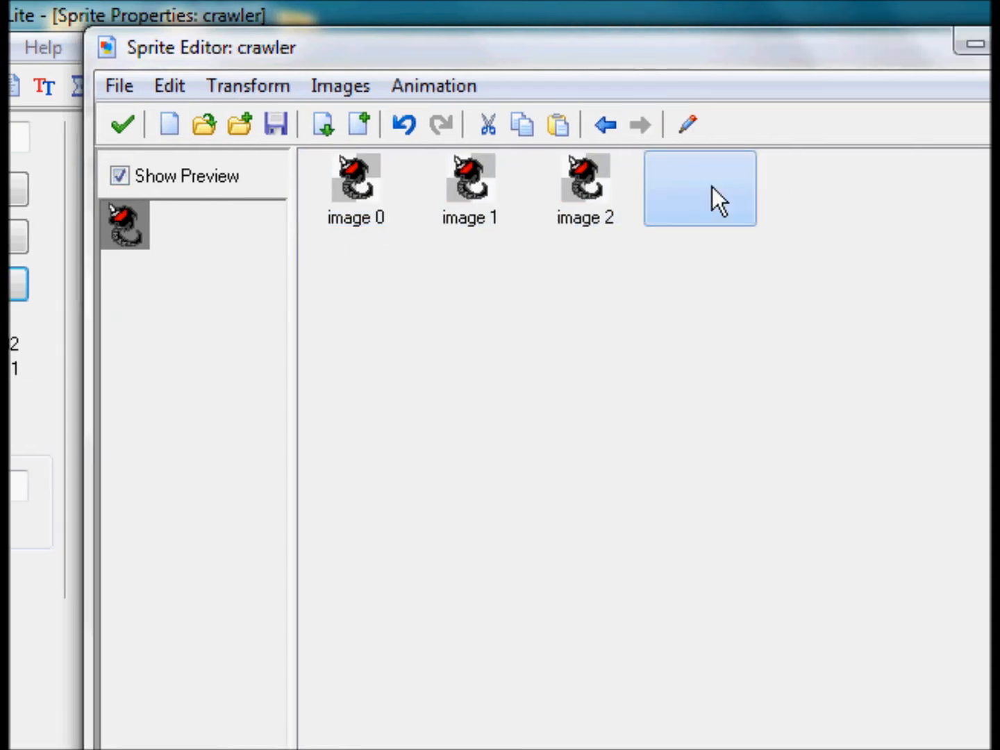
pyautogui.hotkey('ctrl', 'v')
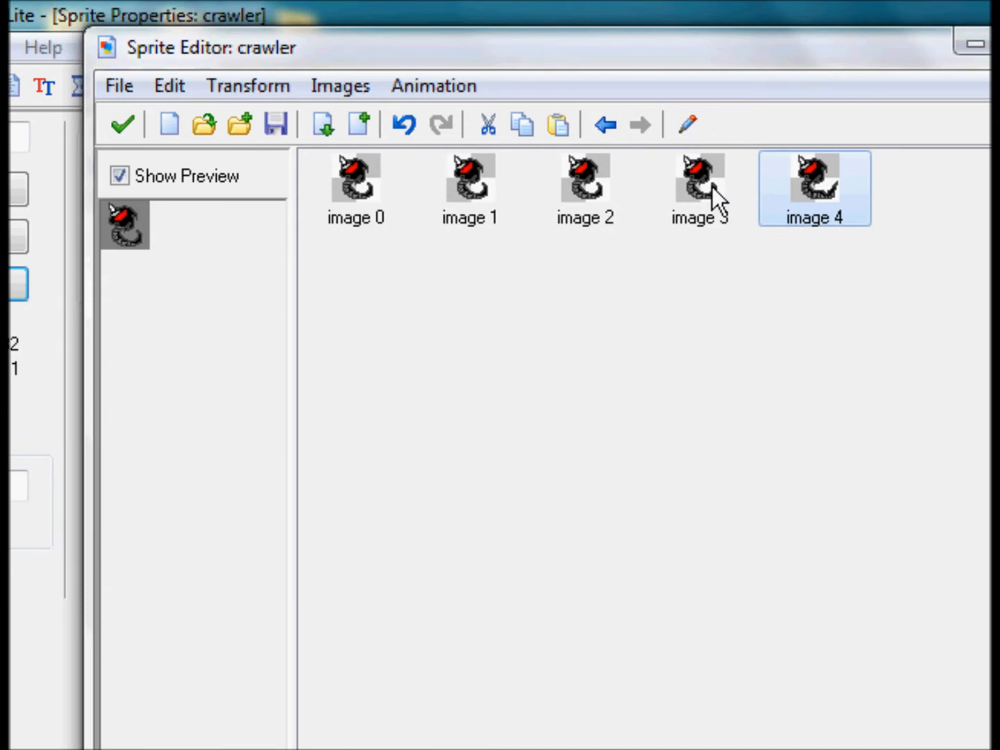
pyautogui.hotkey('ctrl', 'v')
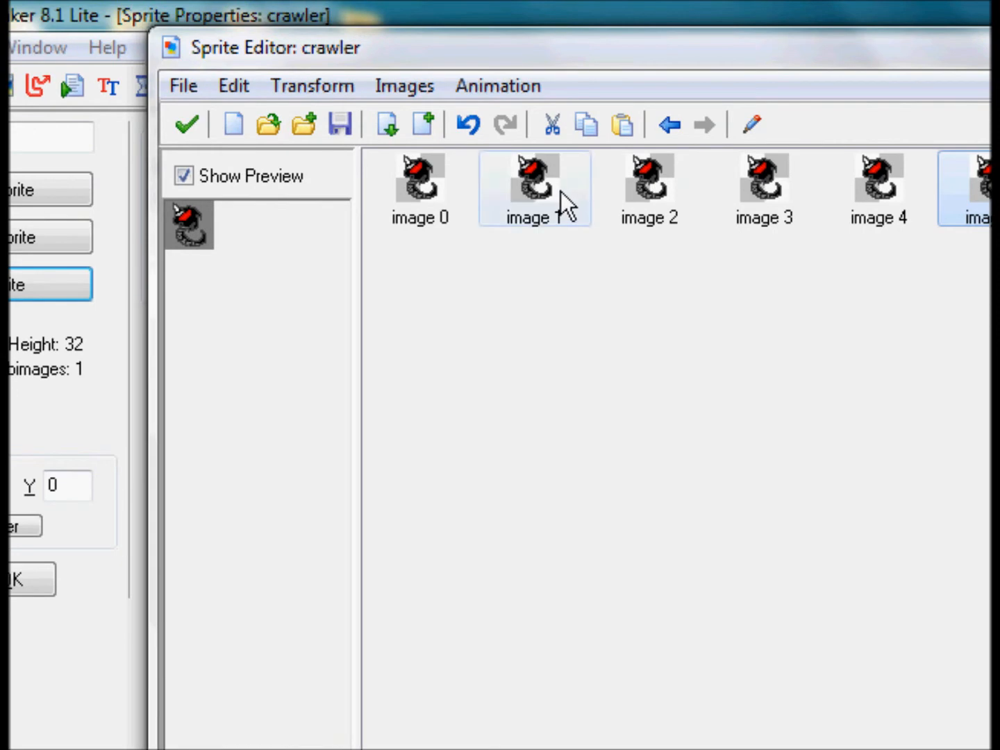
# Open image 4 for editing and sample the outline's dark grey for the pencil
pyautogui.doubleClick(909, 190)
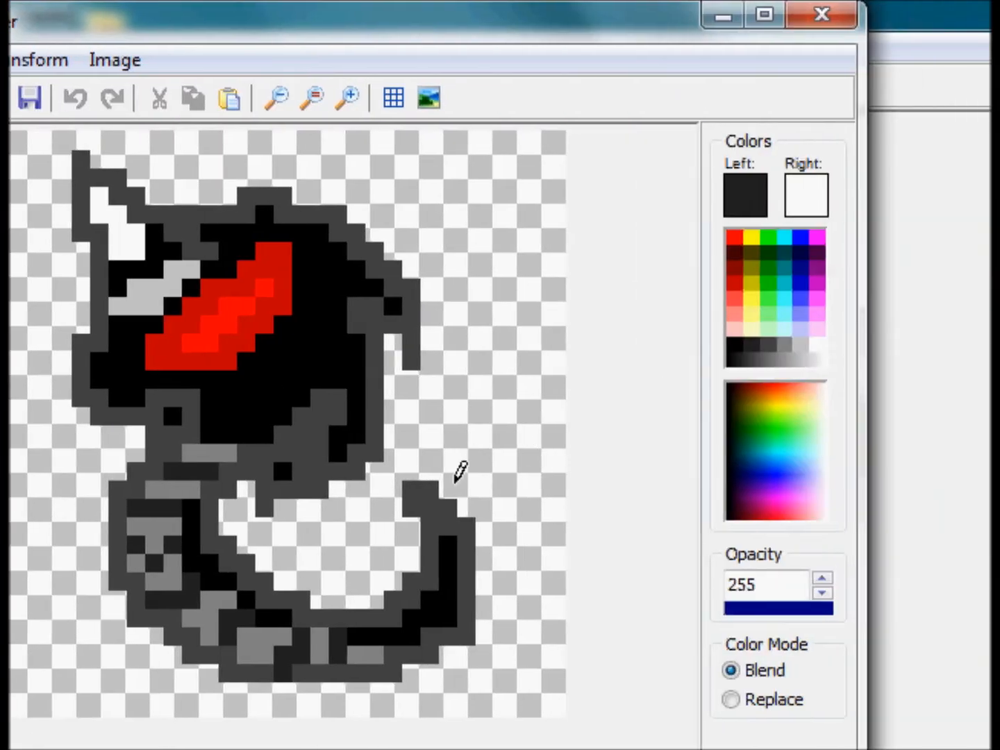
pyautogui.moveTo(898, 525); pyautogui.dragTo(940, 498)
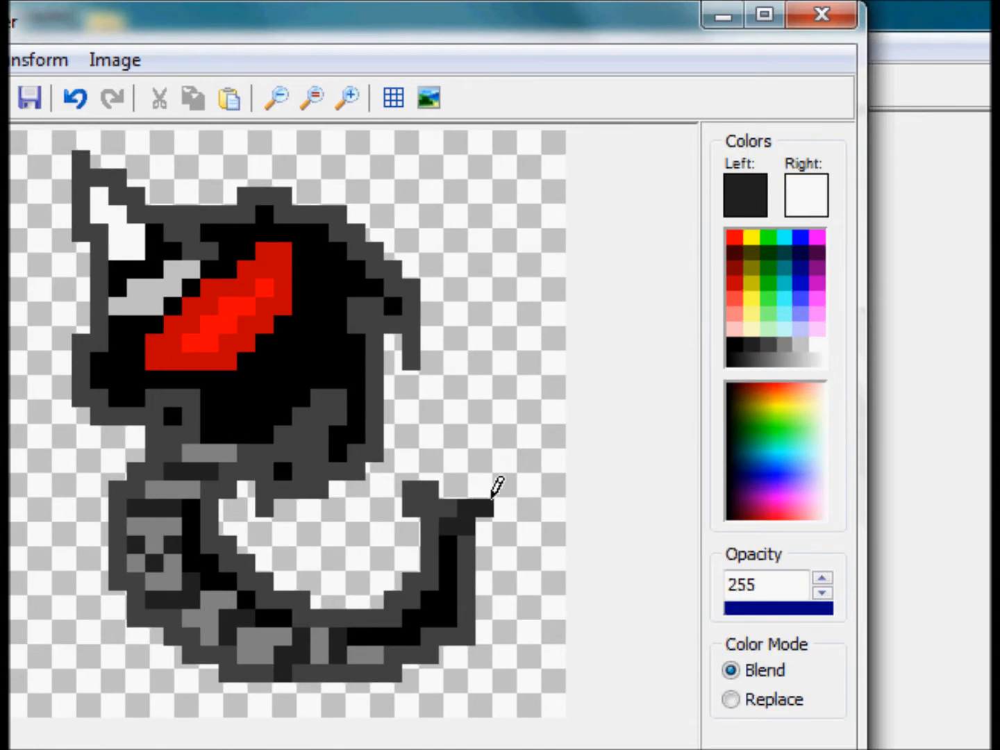
pyautogui.hotkey('ctrl', 'z')
pyautogui.click(306, 204)
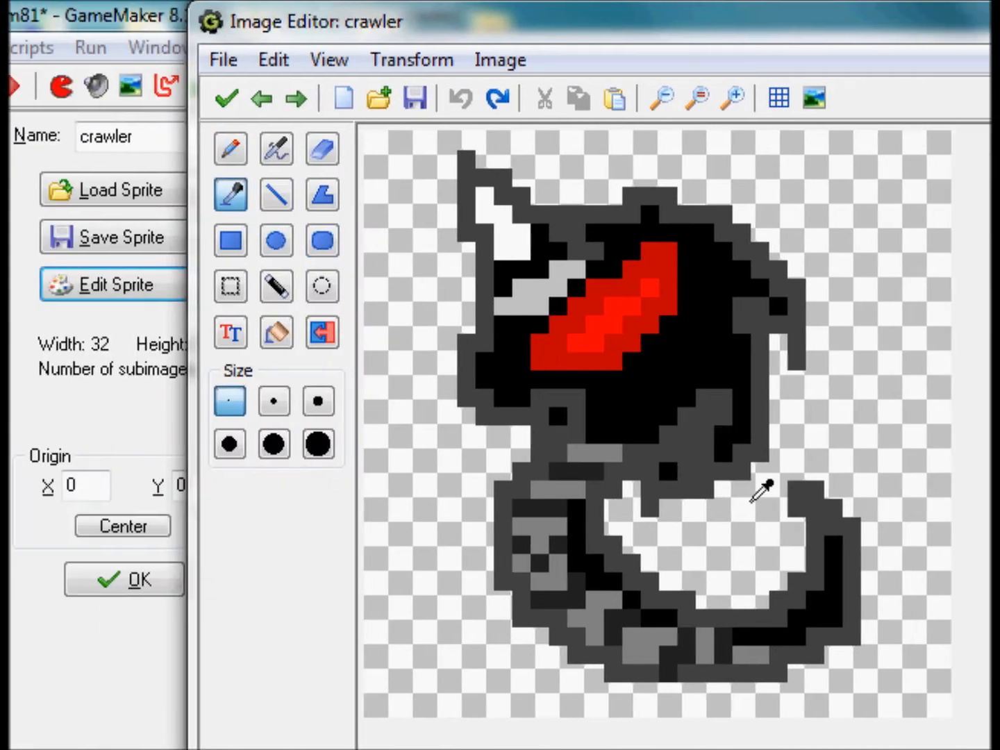
pyautogui.click(698, 524)
pyautogui.click(102, 147)
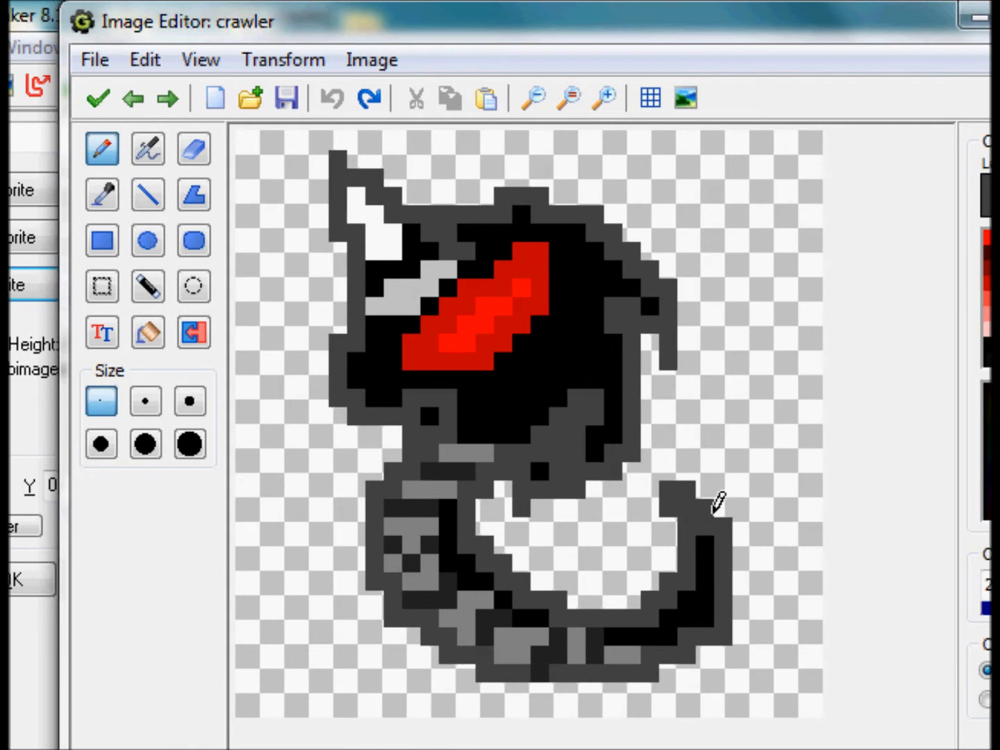
# Draw a raised, straighter tail tip and a wider outer edge in dark grey on the tail's end
pyautogui.moveTo(714, 513); pyautogui.dragTo(753, 489)
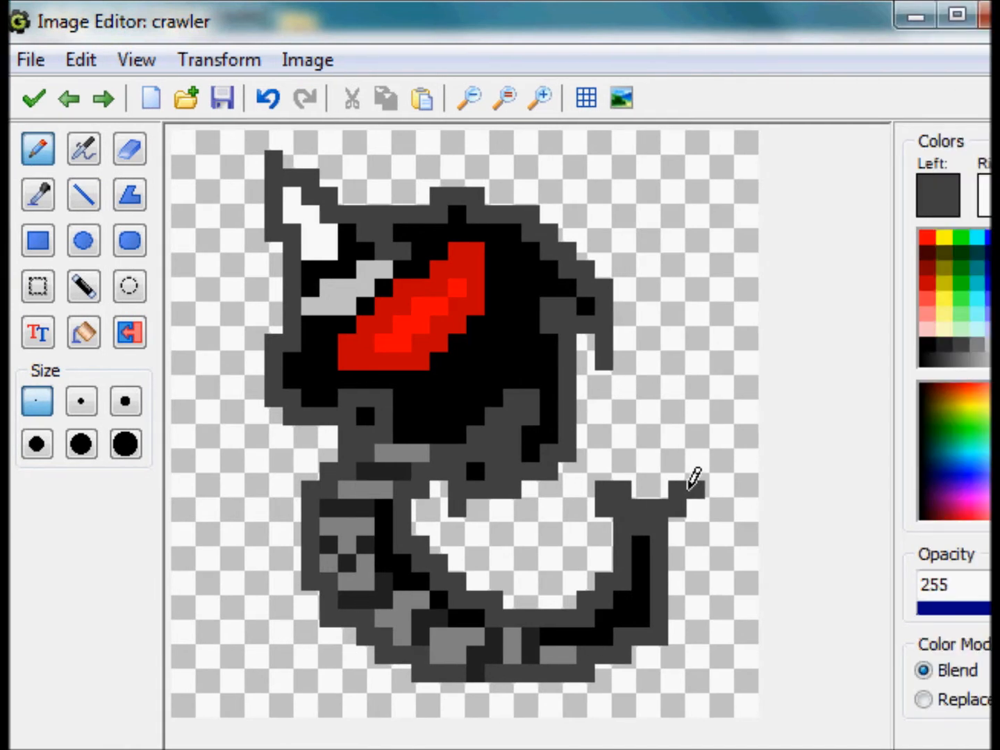
pyautogui.hotkey('ctrl', 'z')
pyautogui.moveTo(635, 493)
pyautogui.mouseDown()
pyautogui.moveTo(676, 475)
pyautogui.moveTo(657, 569)
pyautogui.moveTo(665, 587)
pyautogui.moveTo(687, 562)
pyautogui.mouseUp()
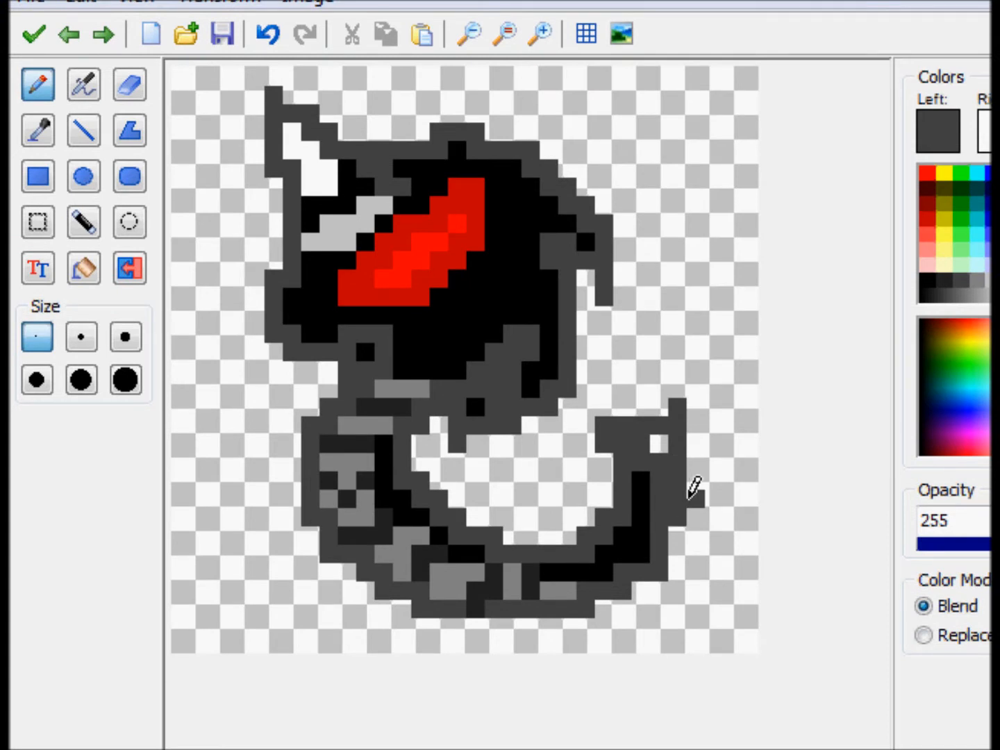
pyautogui.moveTo(683, 503); pyautogui.dragTo(678, 552)
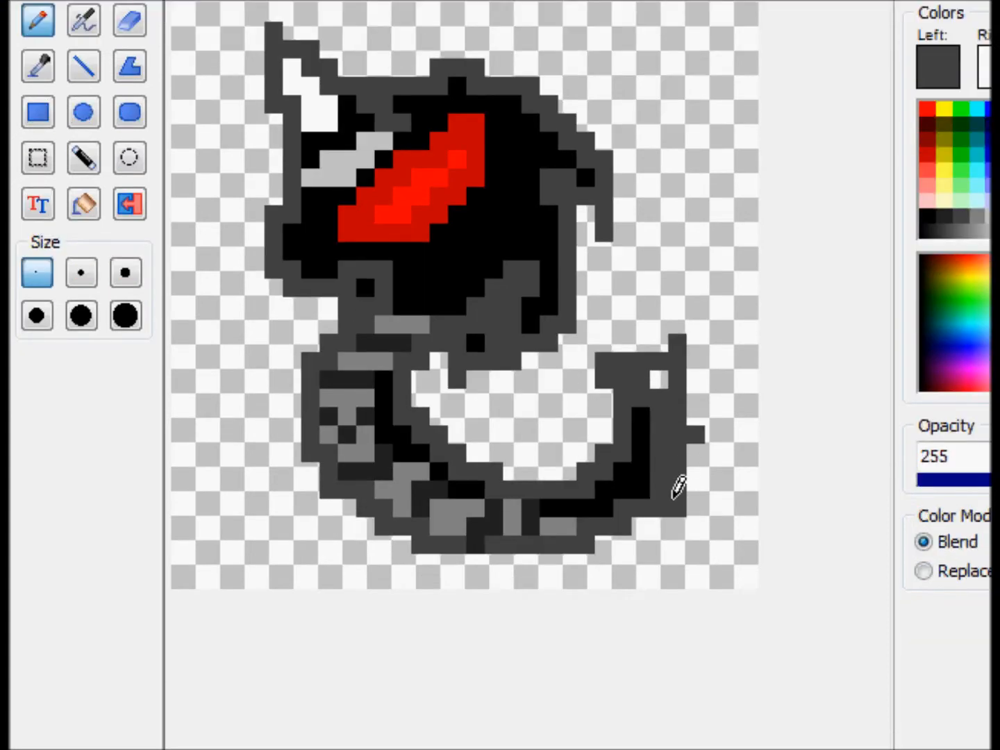
pyautogui.moveTo(698, 429); pyautogui.dragTo(695, 414)
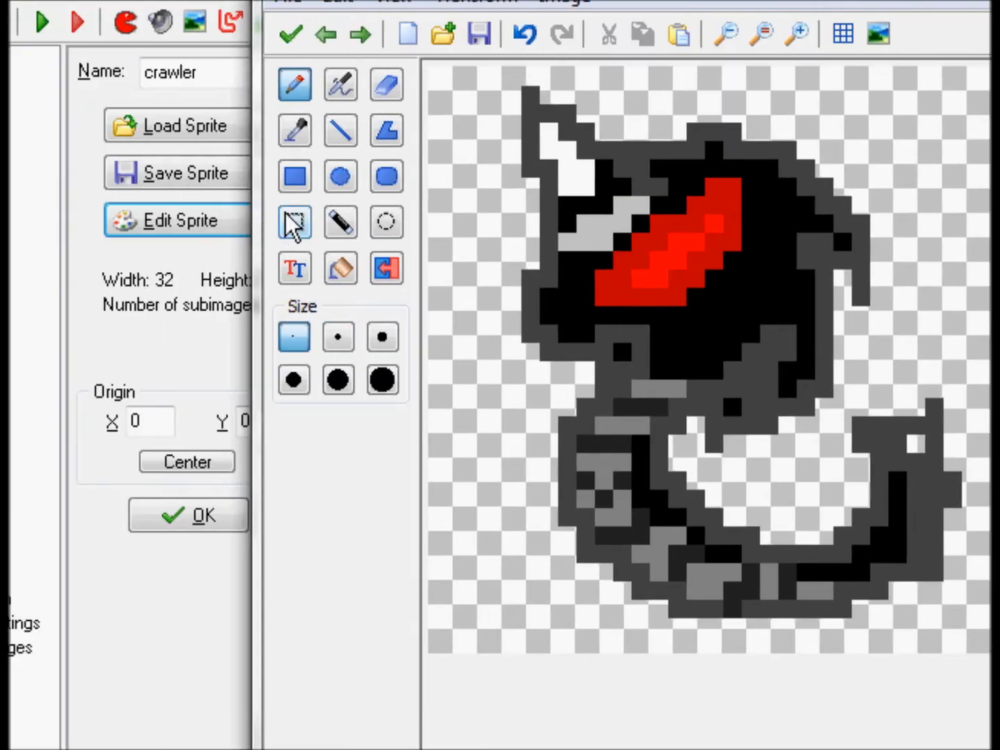
# Select and delete the old curled tip pixels on the tail's inner side, ready for more pencil work
pyautogui.click(293, 222)
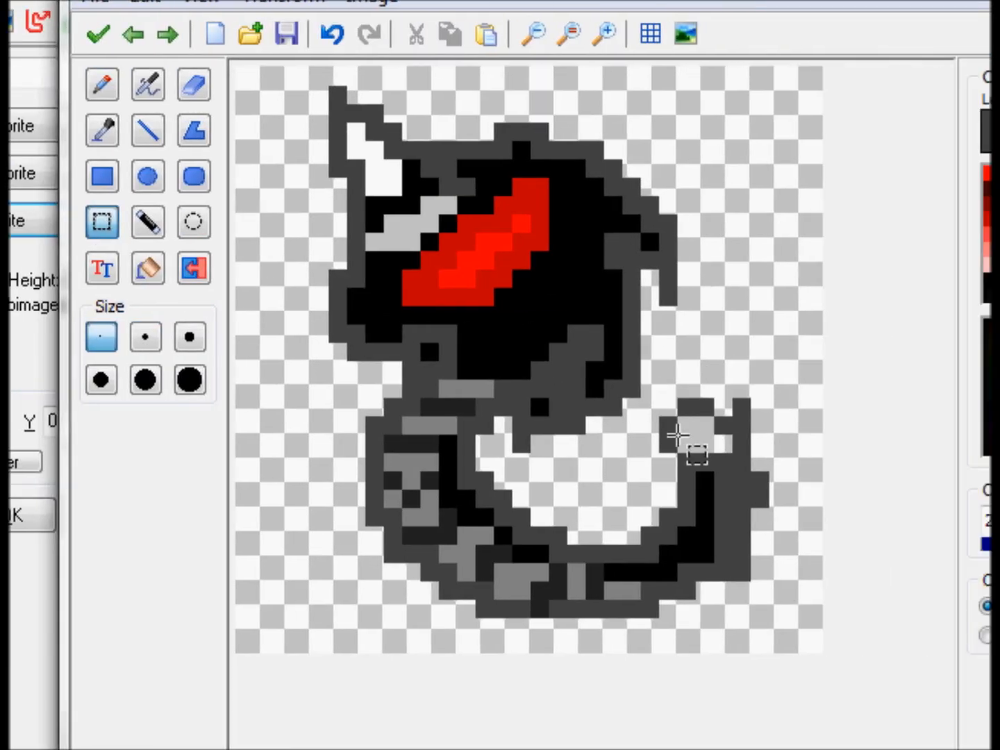
pyautogui.press('Delete')
pyautogui.moveTo(664, 446)
pyautogui.mouseDown()
pyautogui.moveTo(662, 481)
pyautogui.moveTo(669, 443)
pyautogui.mouseUp()
pyautogui.press('Delete')
pyautogui.press('Delete')
pyautogui.click(111, 87)
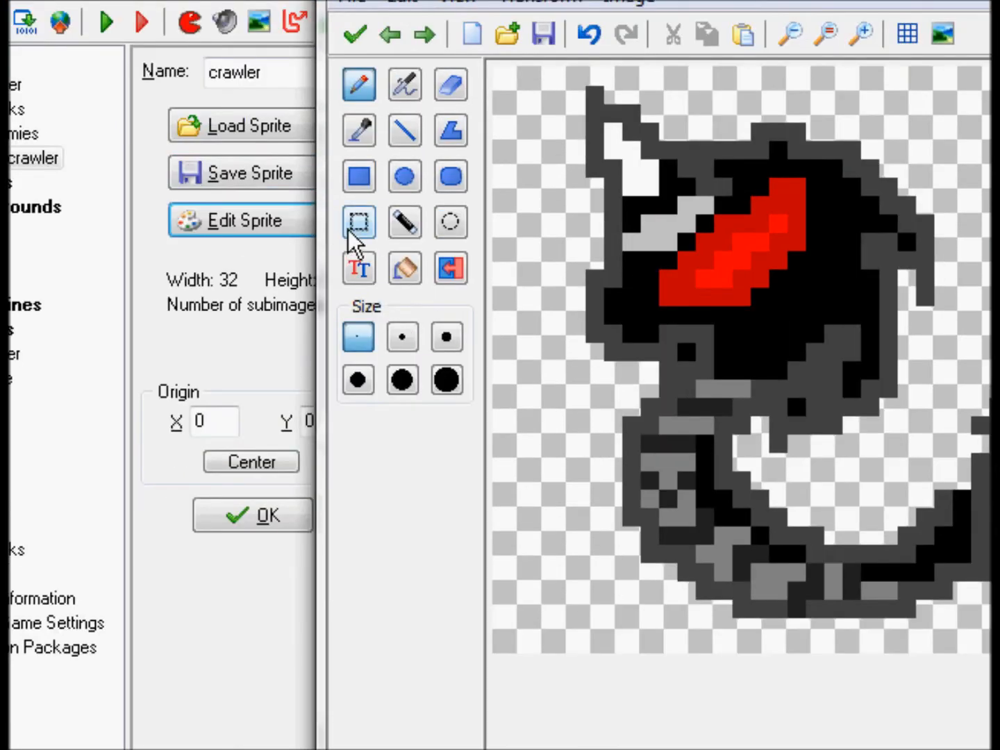
# Erase part of the outline under the lower body and redraw it in dark grey one pixel higher
pyautogui.click(357, 161)
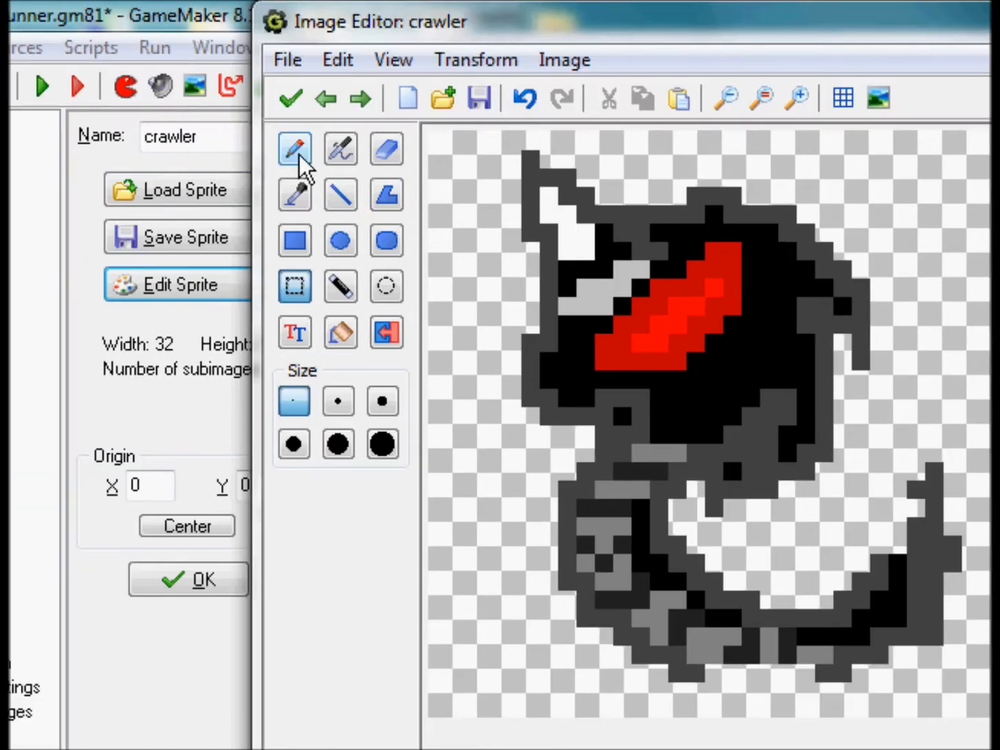
pyautogui.click(299, 159)
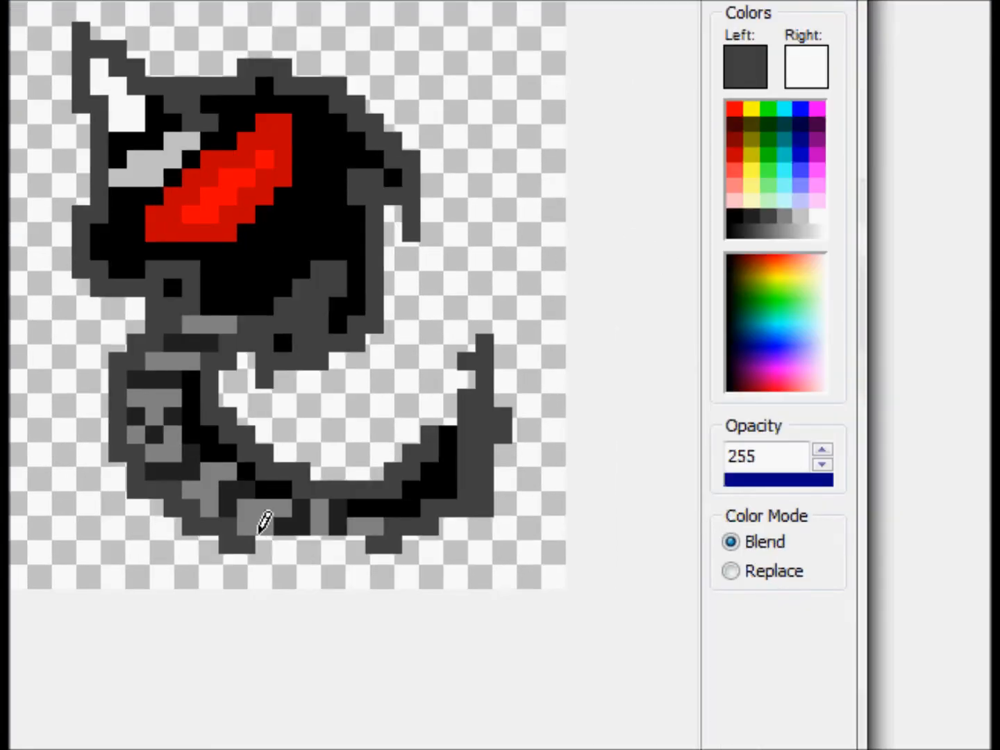
pyautogui.moveTo(262, 522); pyautogui.dragTo(375, 508)
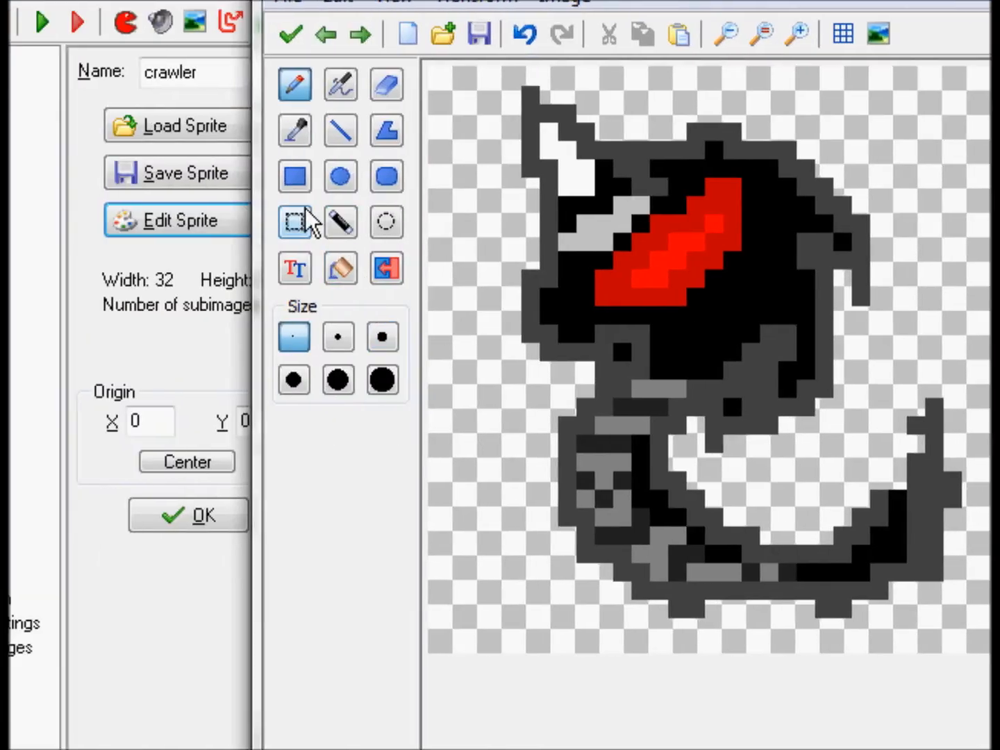
# Select and delete the surplus grey pixels along the outer edge and tip of the tail
pyautogui.click(305, 221)
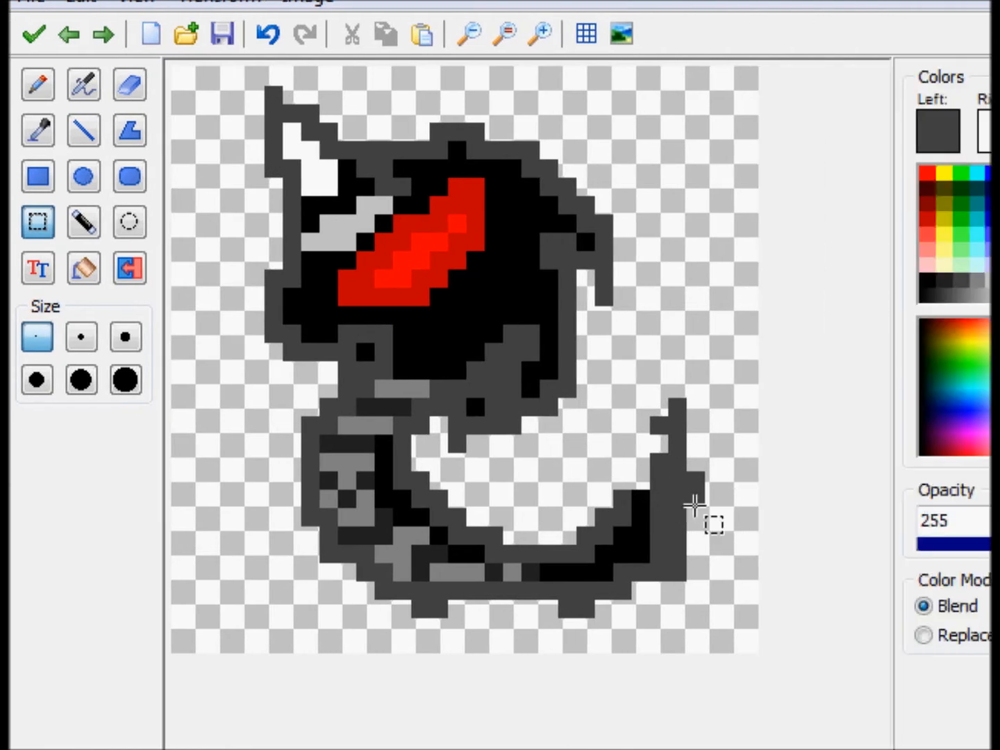
pyautogui.moveTo(827, 508); pyautogui.dragTo(823, 479)
pyautogui.press('Delete')
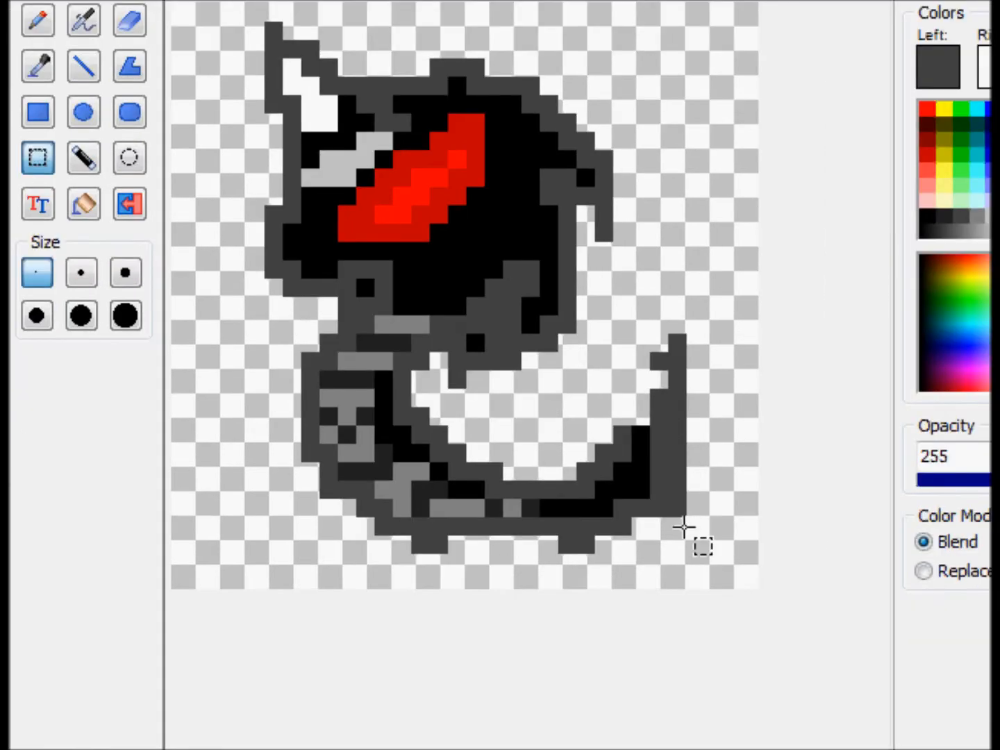
pyautogui.moveTo(682, 591); pyautogui.dragTo(676, 561)
pyautogui.press('Delete')
pyautogui.moveTo(677, 509)
pyautogui.mouseDown()
pyautogui.moveTo(653, 484)
pyautogui.moveTo(691, 431)
pyautogui.moveTo(678, 347)
pyautogui.moveTo(656, 327)
pyautogui.mouseUp()
pyautogui.press('Delete')
pyautogui.press('Delete')
pyautogui.press('Delete')
pyautogui.press('Delete')
# Complete the tail tip's grey outline and raise the outline along the tail's inner curve
pyautogui.click(491, 159)
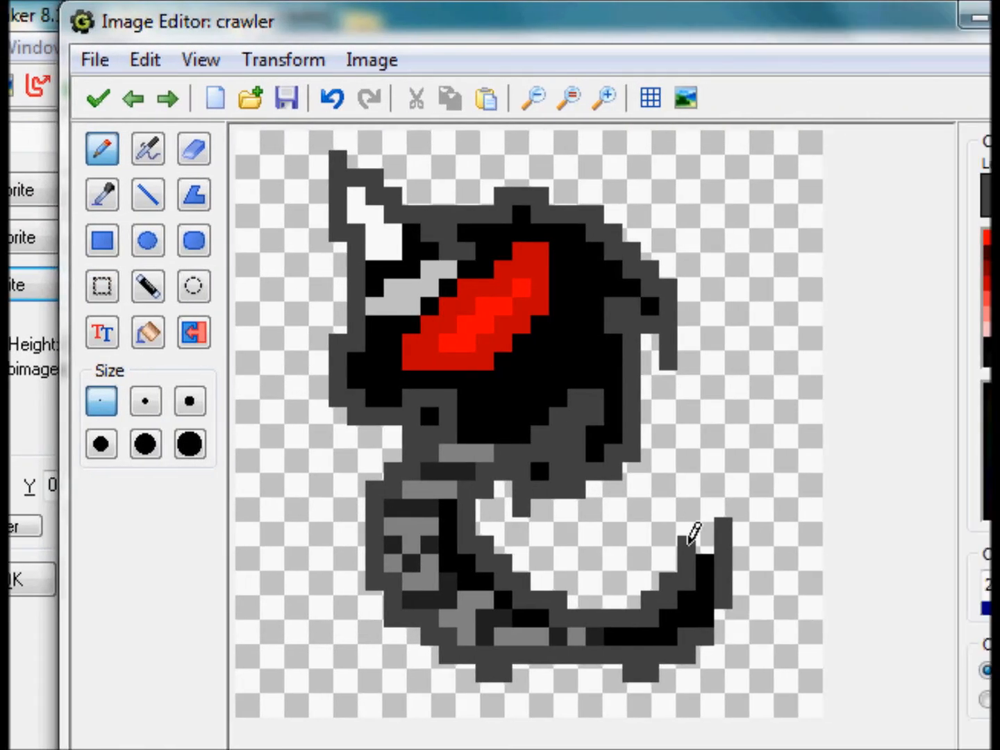
pyautogui.click(706, 545)
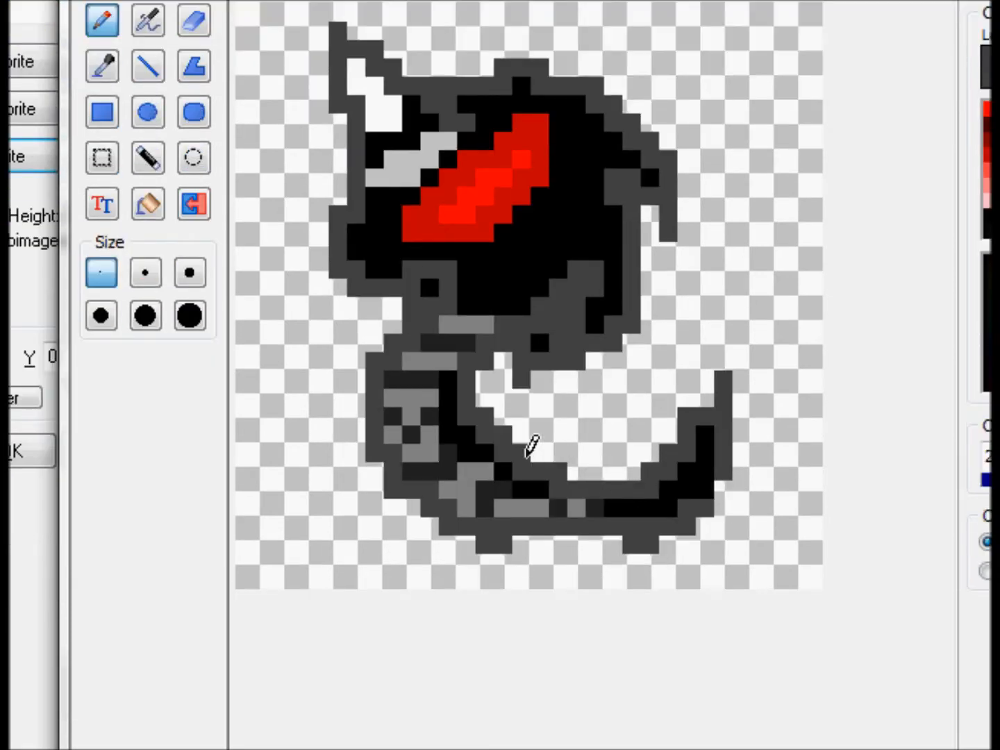
pyautogui.moveTo(527, 458)
pyautogui.mouseDown()
pyautogui.moveTo(570, 440)
pyautogui.moveTo(614, 445)
pyautogui.moveTo(629, 469)
pyautogui.moveTo(566, 458)
pyautogui.moveTo(576, 469)
pyautogui.mouseUp()
# Fill the tail beneath its raised inner outline with black and apply the edited frame to the crawler sprite
pyautogui.click(995, 213)
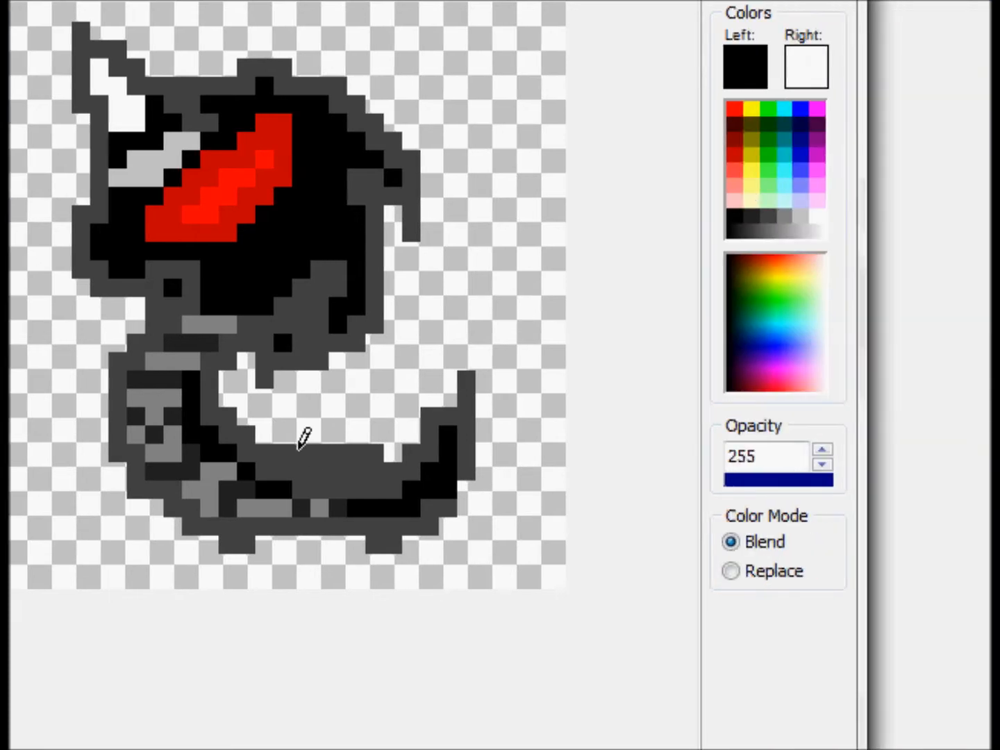
pyautogui.moveTo(297, 464)
pyautogui.mouseDown()
pyautogui.moveTo(378, 472)
pyautogui.moveTo(268, 451)
pyautogui.moveTo(397, 479)
pyautogui.mouseUp()
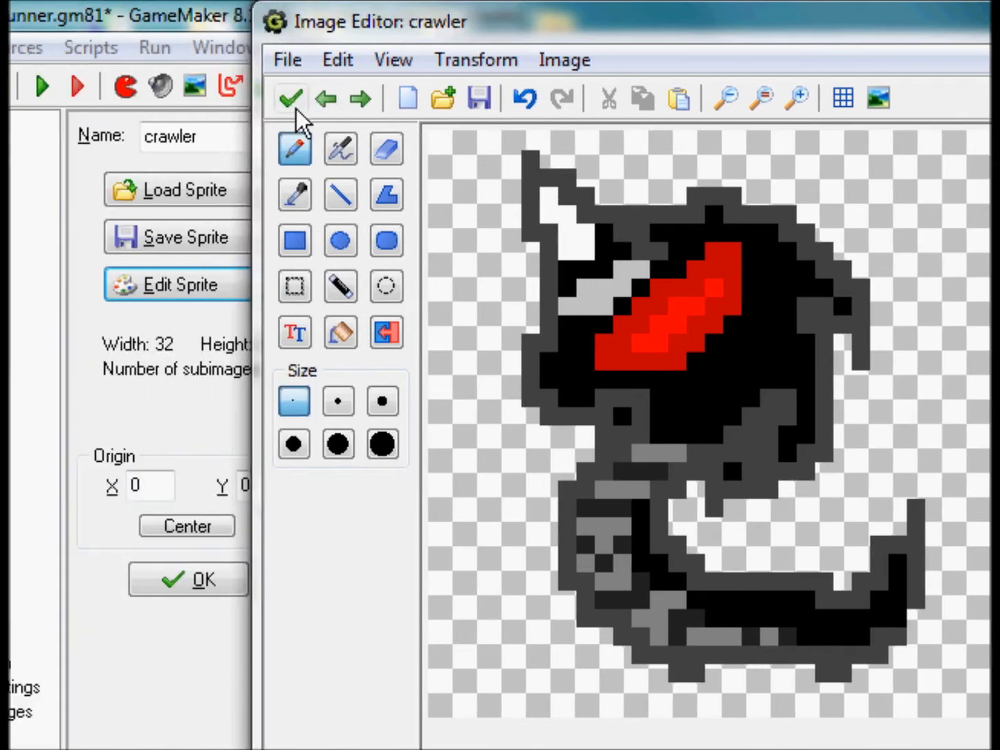
pyautogui.click(31, 98)
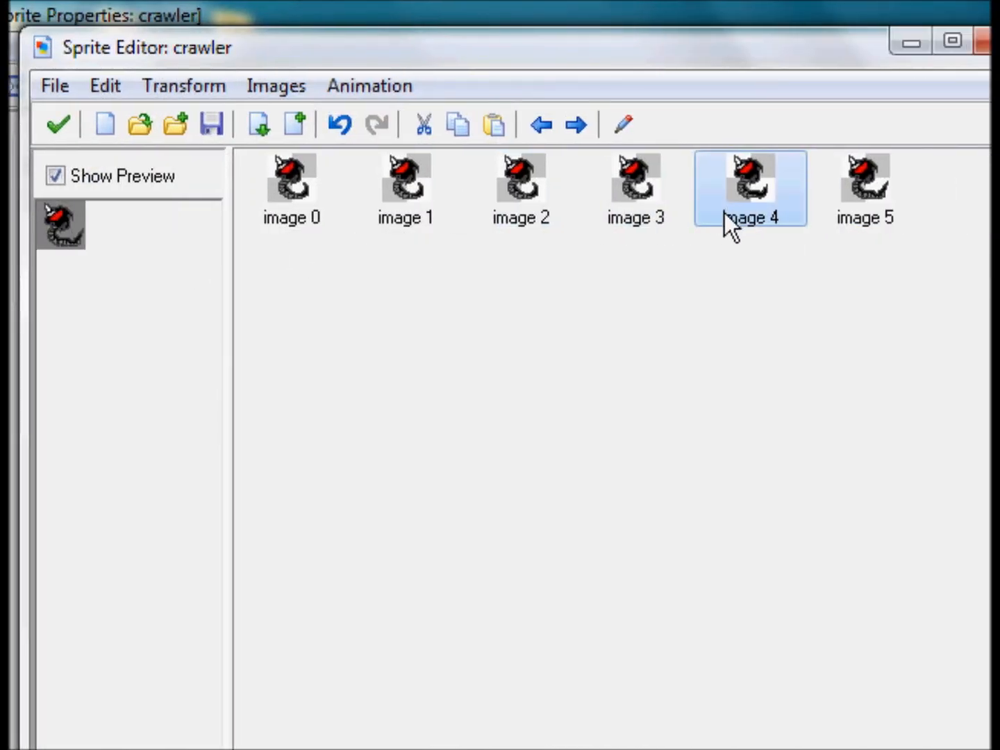
# Paste a frame after image 4 and another after the last frame, and save the crawler sprite
pyautogui.hotkey('ctrl', 'v')
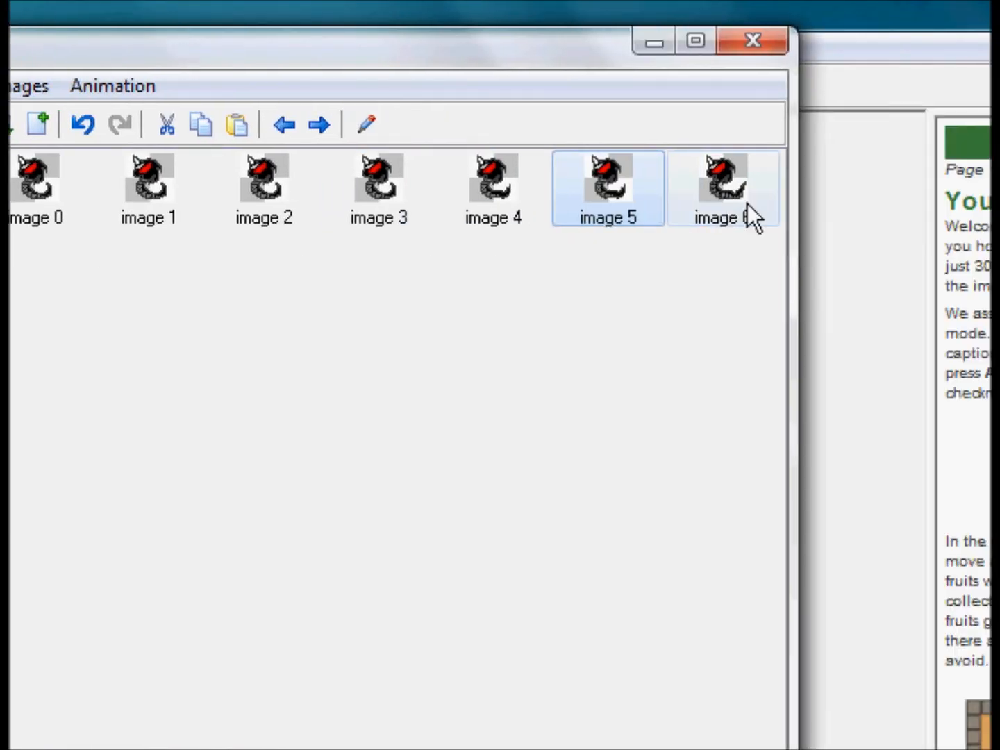
pyautogui.click(749, 207)
pyautogui.hotkey('ctrl', 'v')
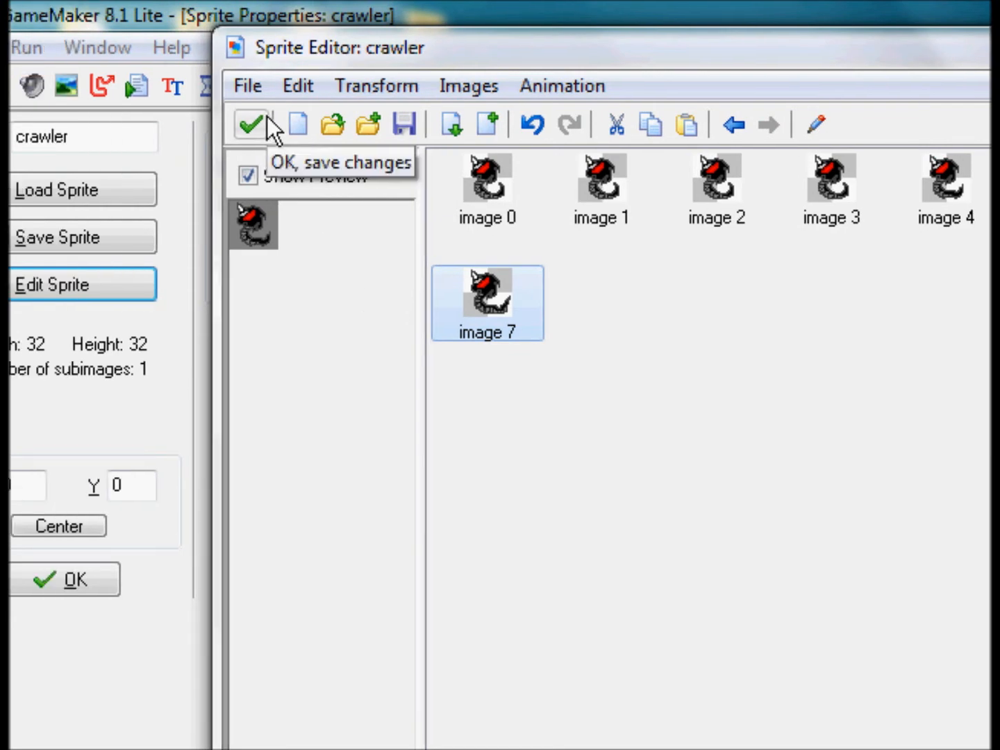
pyautogui.click(266, 116)
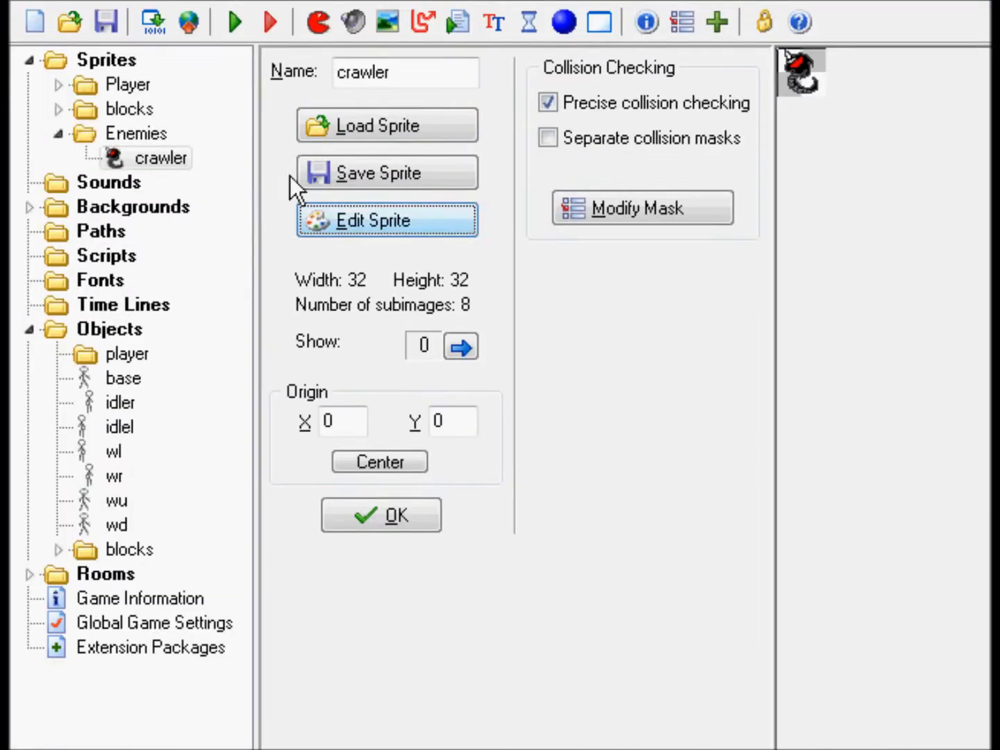
pyautogui.click(420, 516)
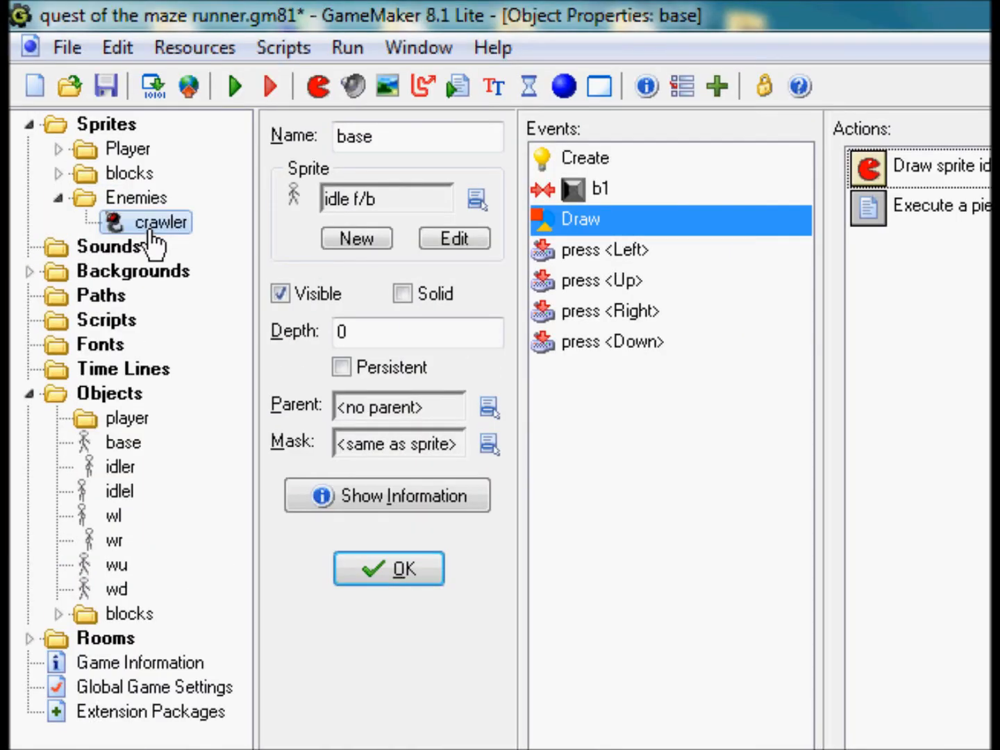
# Duplicate the crawler sprite in the Enemies folder and open the copy for sprite editing
pyautogui.rightClick(152, 232)
pyautogui.click(229, 290)
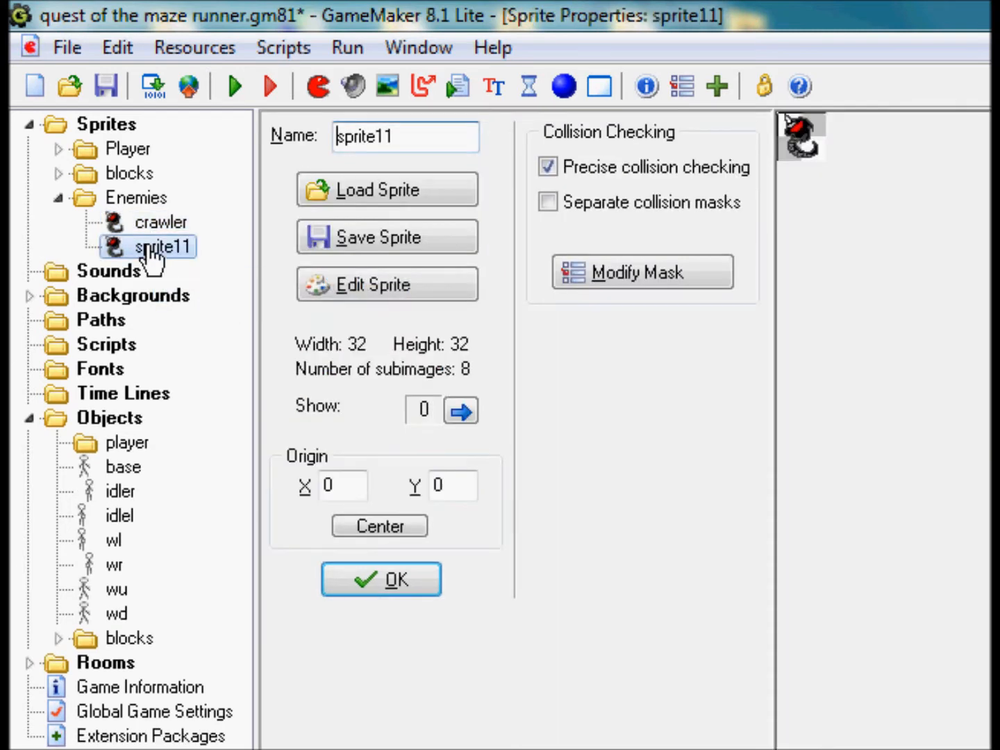
pyautogui.click(328, 291)
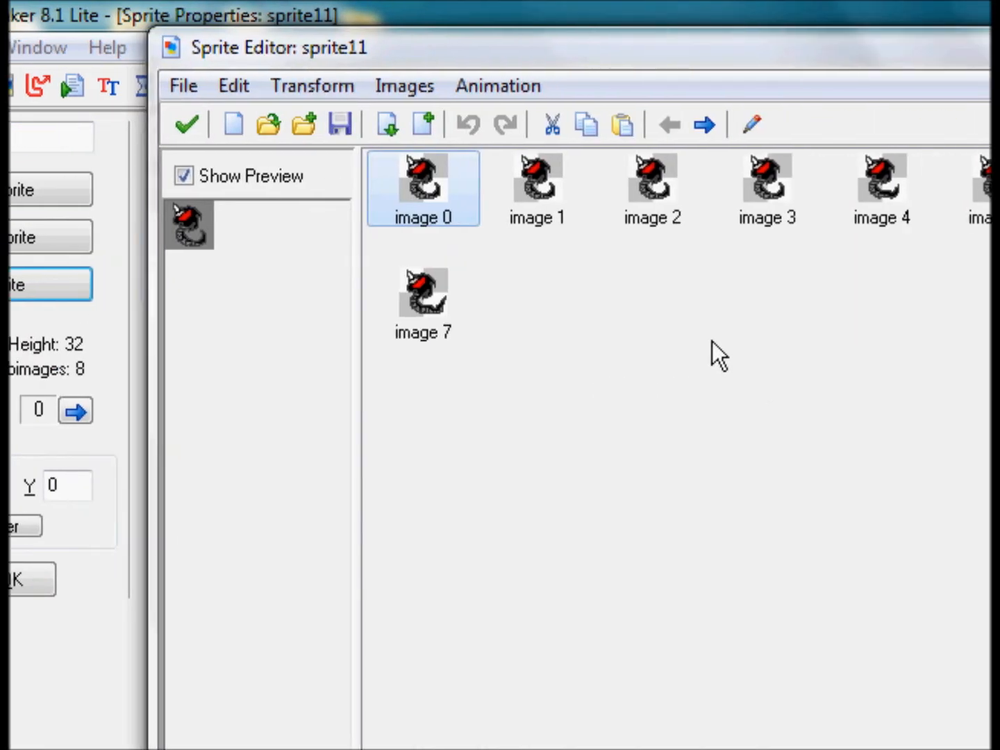
pyautogui.doubleClick(447, 208)
pyautogui.keyDown('ctrl'); pyautogui.scroll(6, 424, 312); pyautogui.keyUp('ctrl')
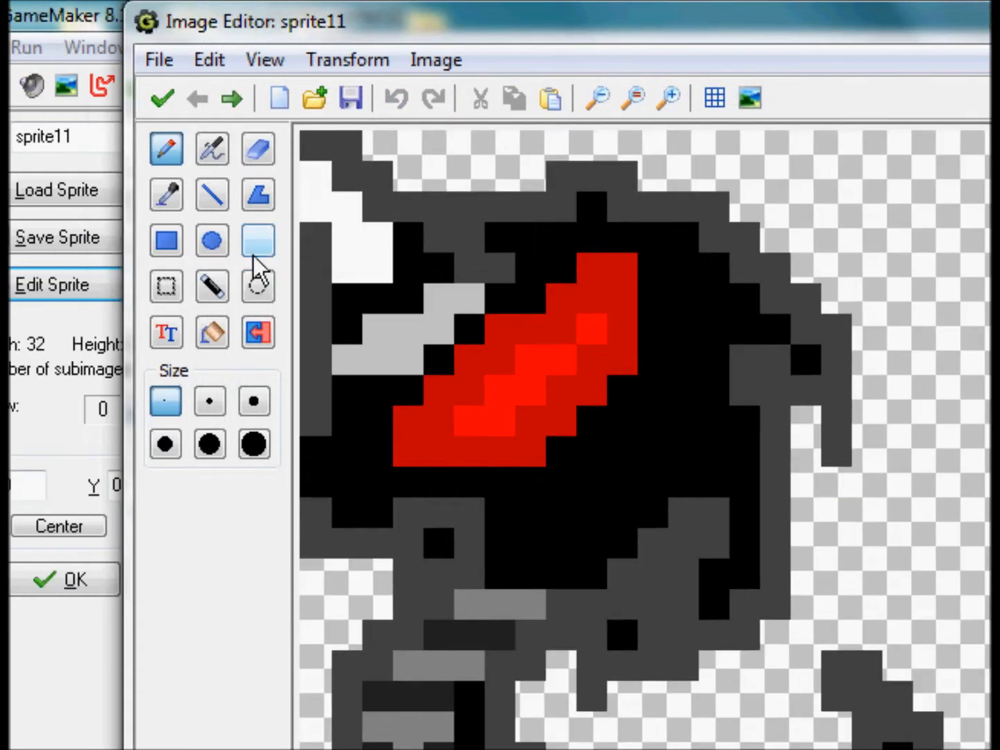
pyautogui.keyDown('ctrl'); pyautogui.scroll(-2, 440, 308); pyautogui.keyUp('ctrl')
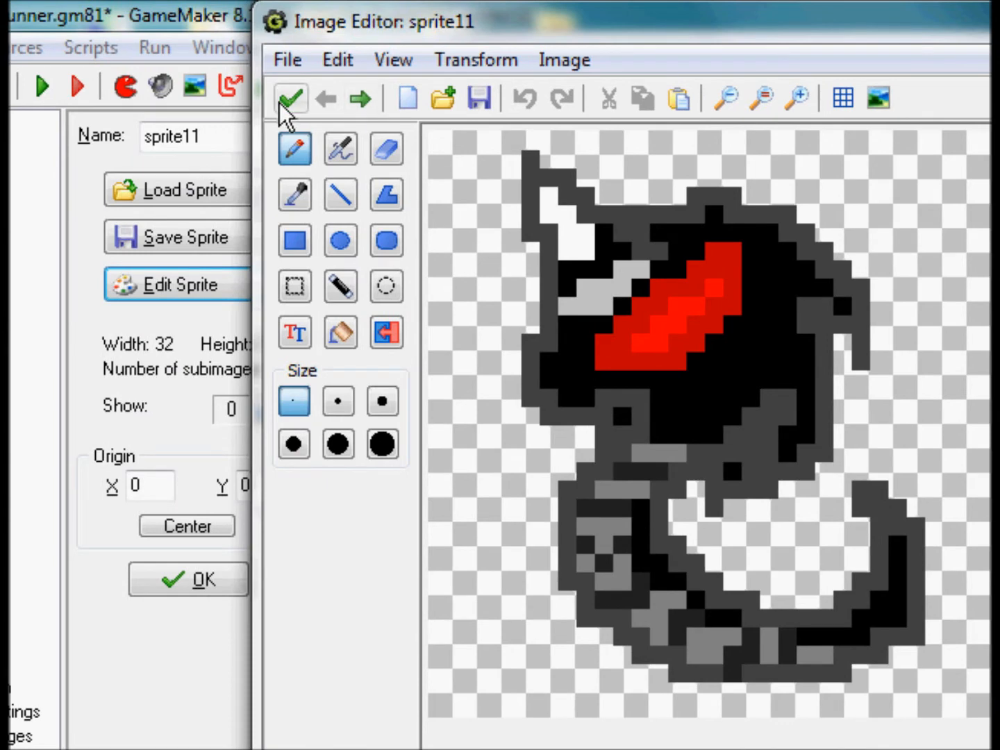
pyautogui.click(227, 98)
# Delete the duplicate sprite's extra frames so that a single frame remains, and apply the change
pyautogui.click(545, 298)
pyautogui.press('Delete')
pyautogui.press('Delete')
pyautogui.press('Delete')
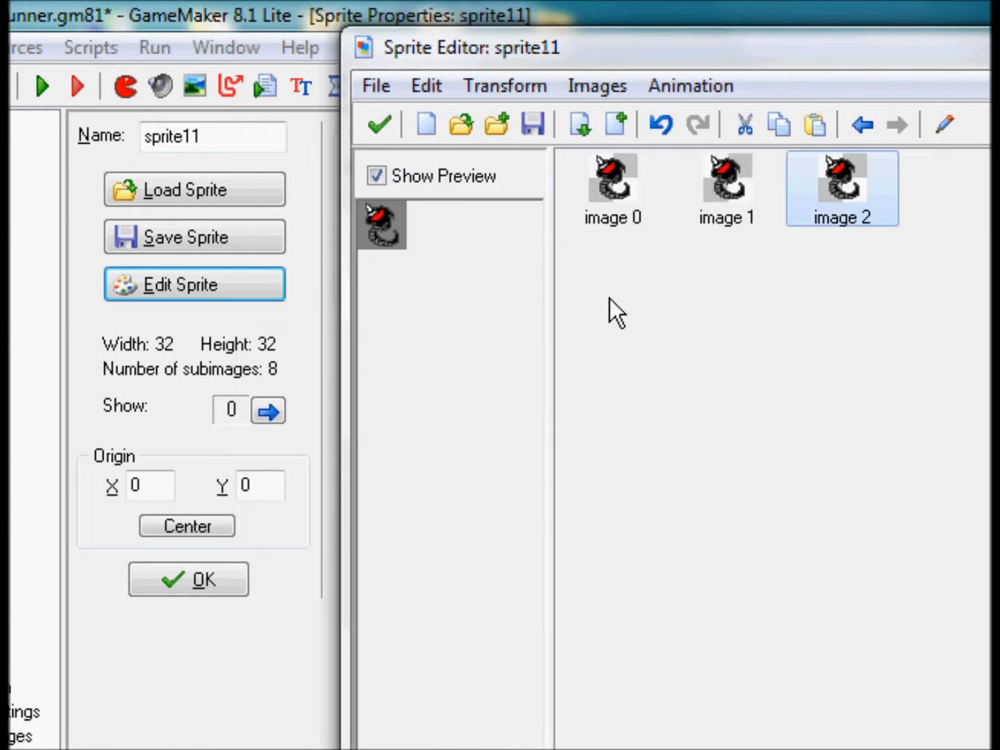
pyautogui.press('Delete')
pyautogui.press('Delete')
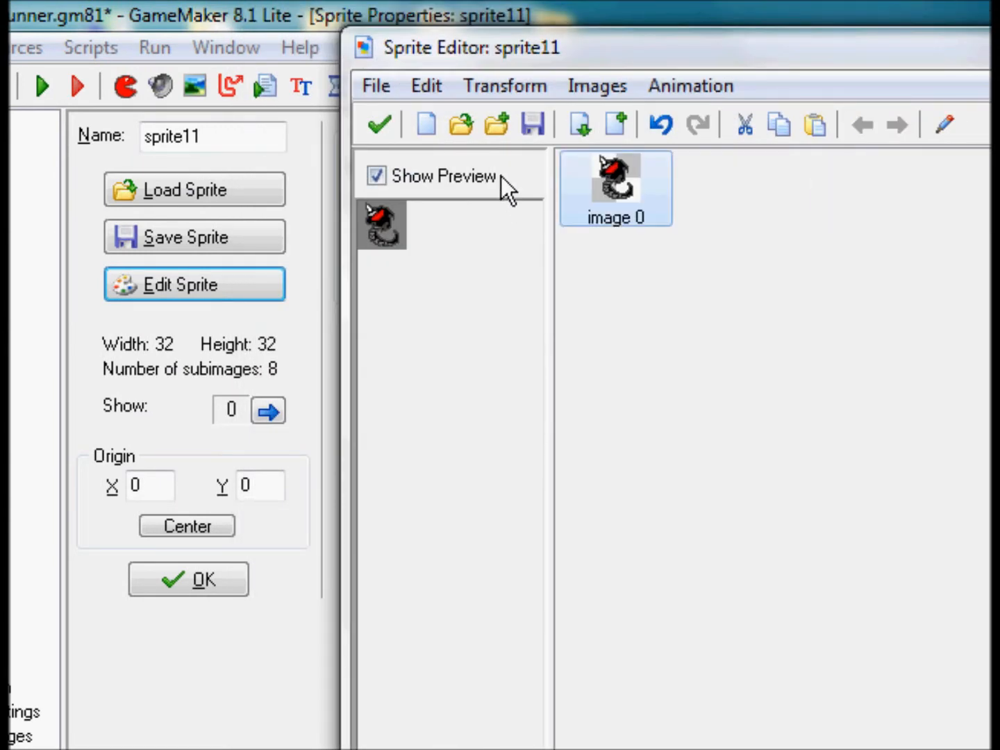
pyautogui.click(382, 124)
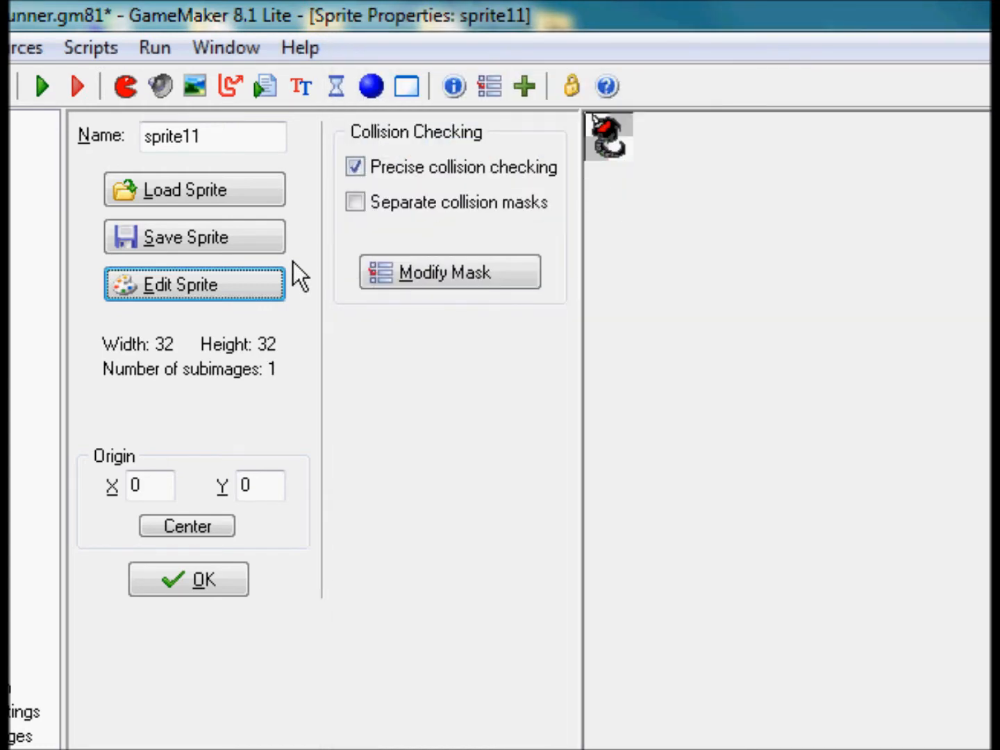
# Open the duplicate sprite's only frame, choose orange as the drawing colour, and delete the outline pixels protruding at the creature's mouth
pyautogui.click(282, 271)
pyautogui.doubleClick(626, 166)
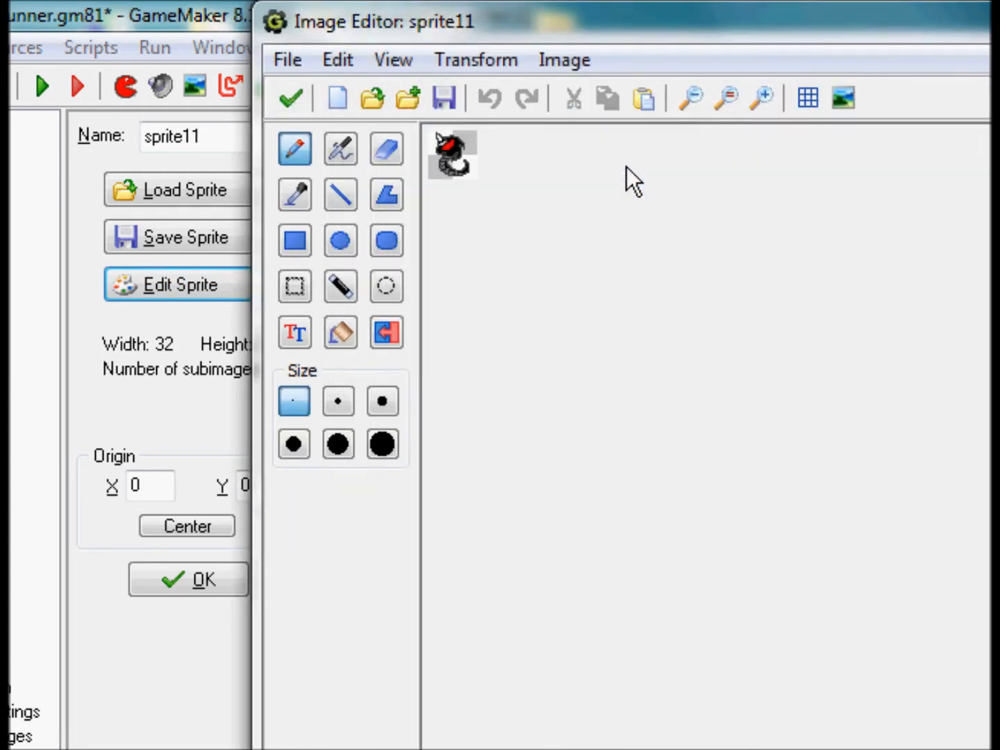
pyautogui.scroll(15, 627, 166)
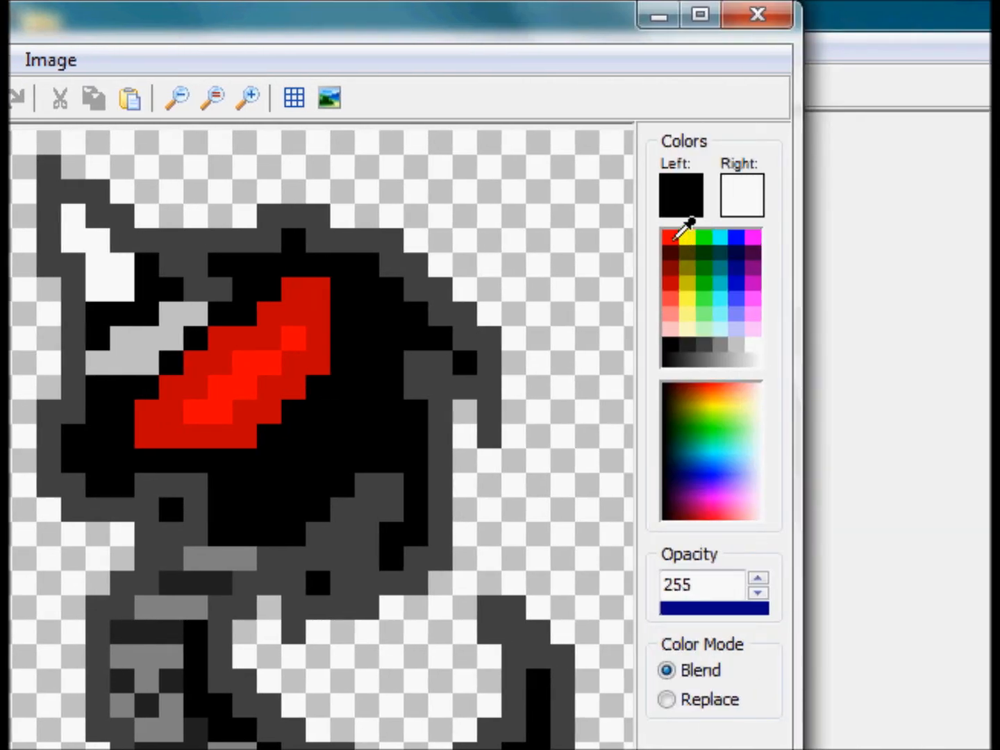
pyautogui.click(671, 237)
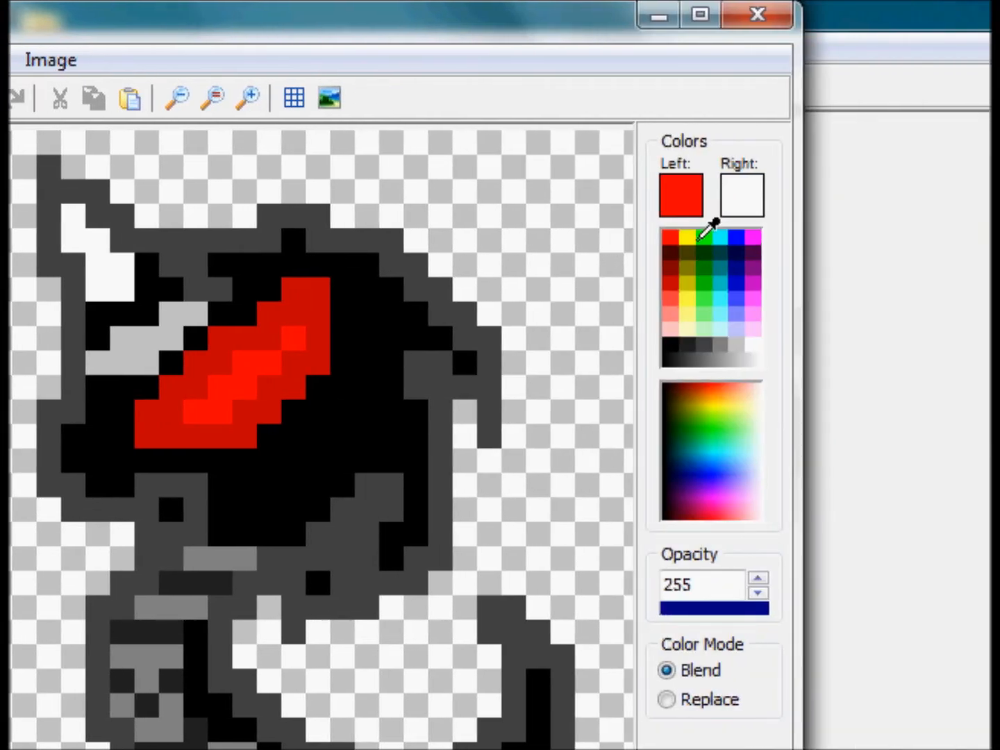
pyautogui.moveTo(720, 386); pyautogui.dragTo(718, 390)
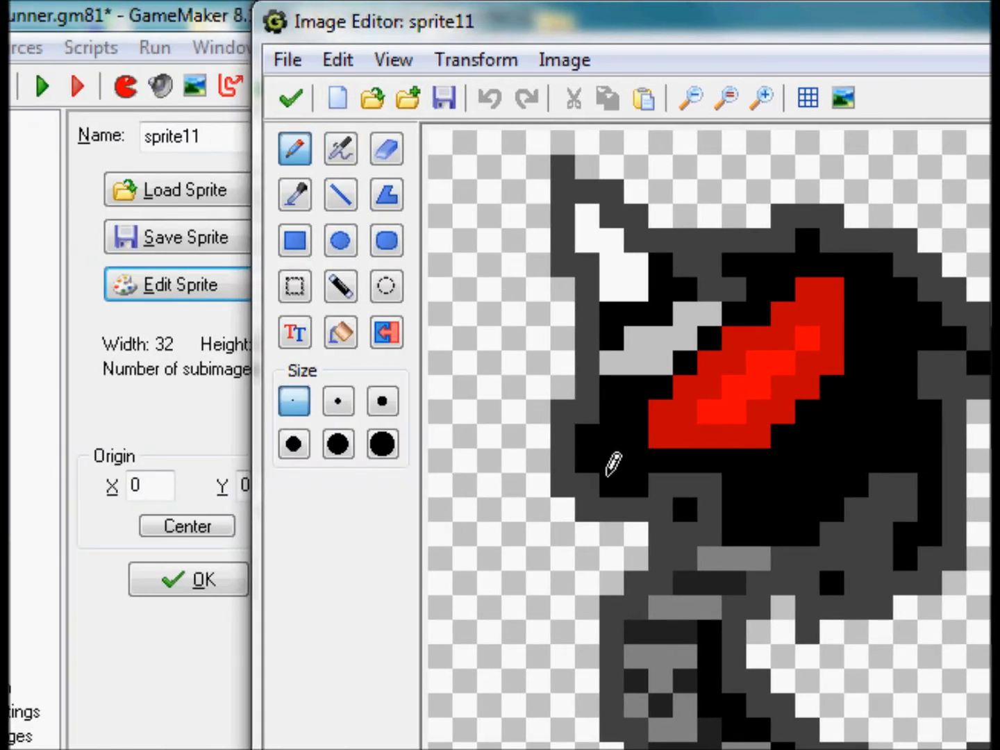
pyautogui.click(297, 286)
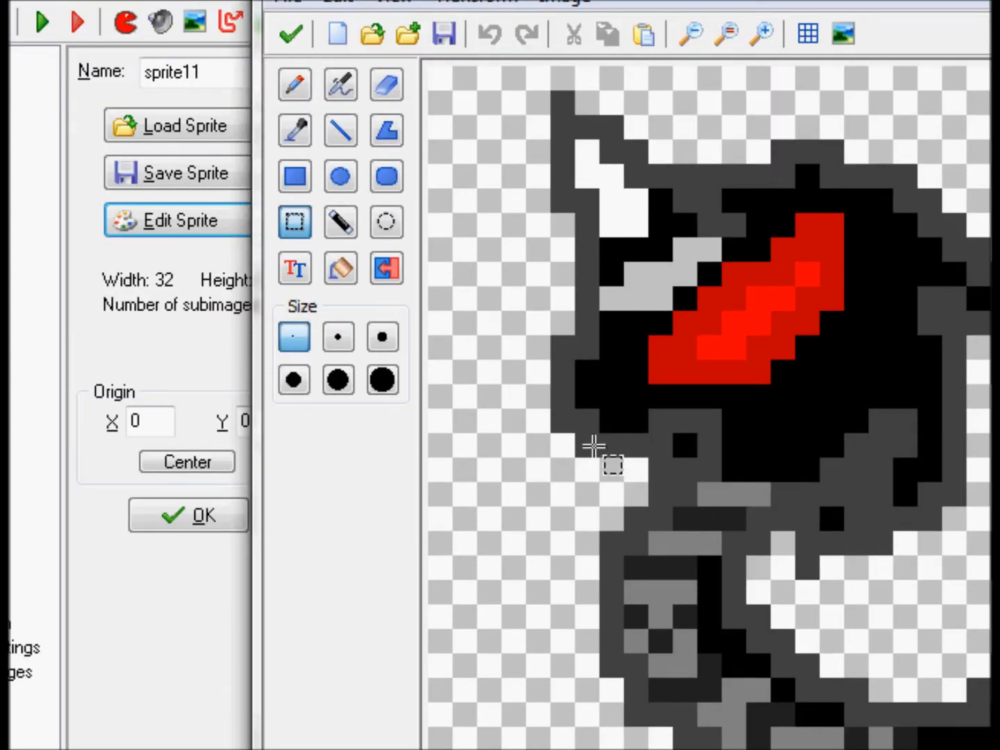
pyautogui.moveTo(594, 448); pyautogui.dragTo(542, 352)
pyautogui.press('Delete')
# Pencil five scattered orange pixels in front of the creature's mouth as a small flame and apply the frame
pyautogui.click(296, 148)
pyautogui.click(591, 464)
pyautogui.click(627, 534)
pyautogui.click(611, 507)
pyautogui.click(586, 529)
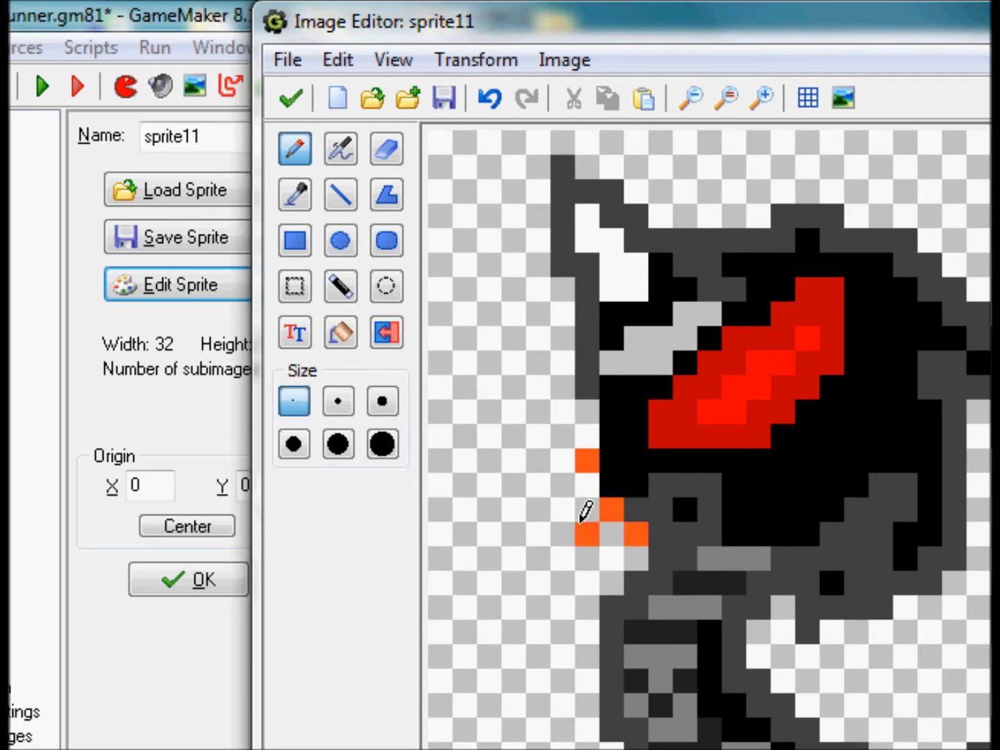
pyautogui.click(560, 509)
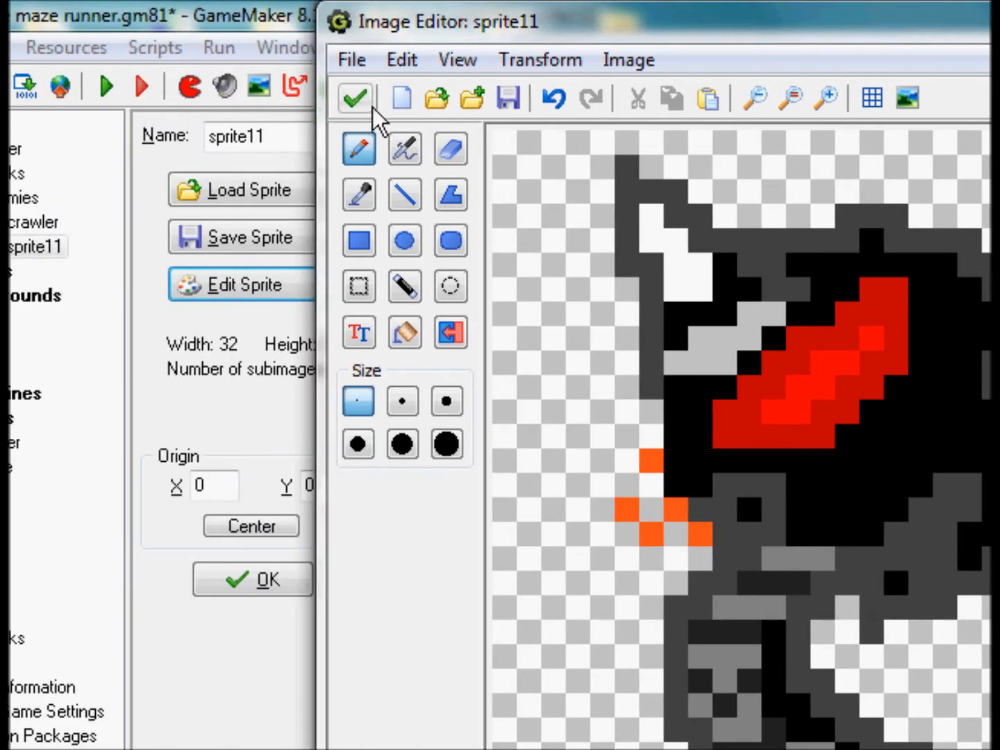
pyautogui.click(371, 106)
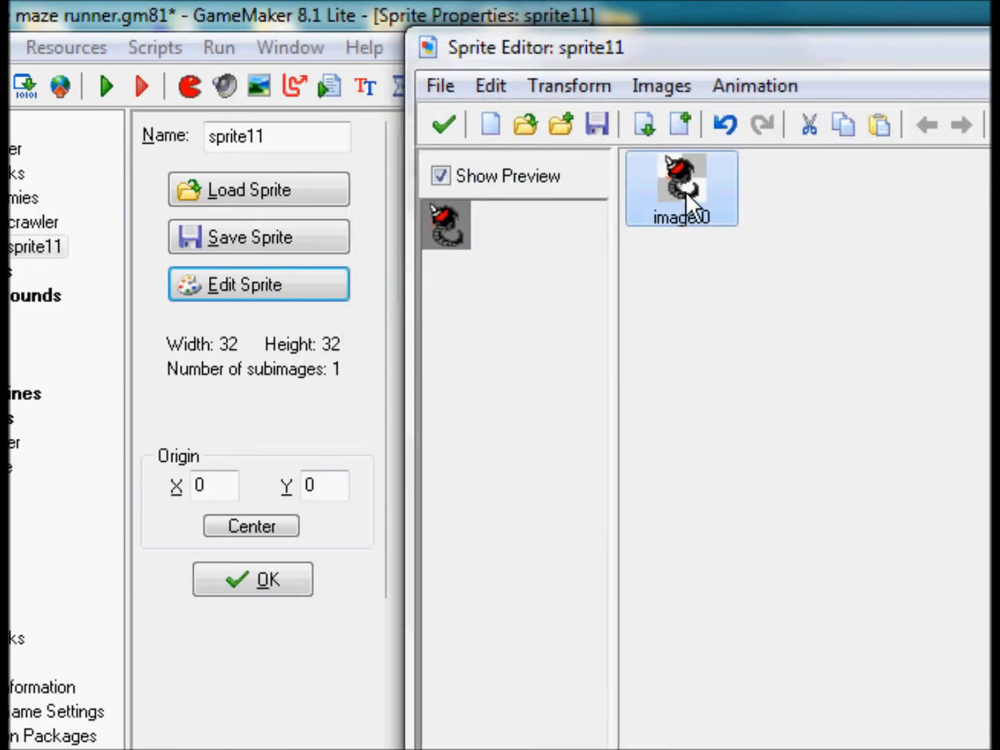
# Duplicate image 0 as a second frame and open the copy for editing
pyautogui.hotkey('ctrl', 'c')
pyautogui.hotkey('ctrl', 'v')
pyautogui.doubleClick(787, 178)
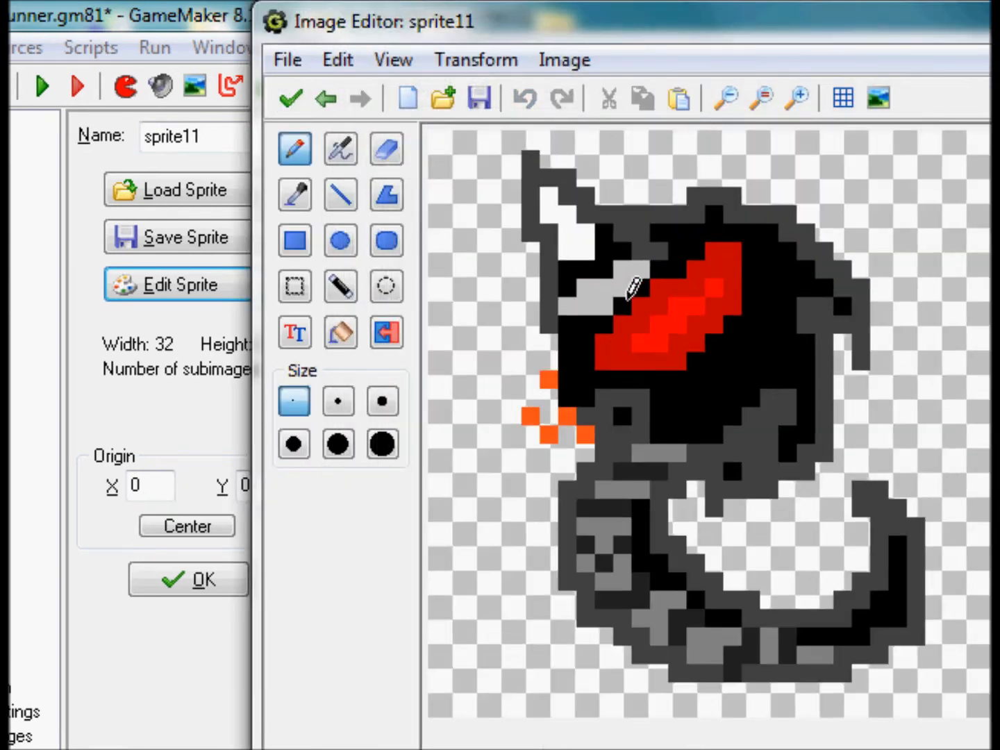
pyautogui.scroll(1, 634, 289)
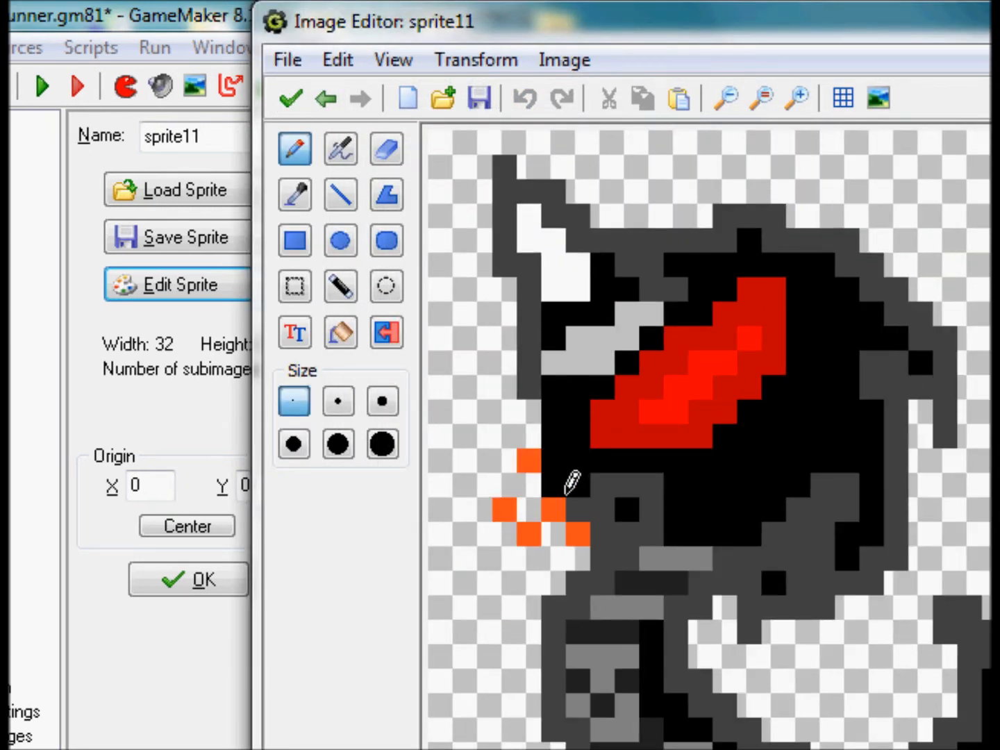
pyautogui.scroll(-1, 620, 537)
pyautogui.scroll(1, 572, 468)
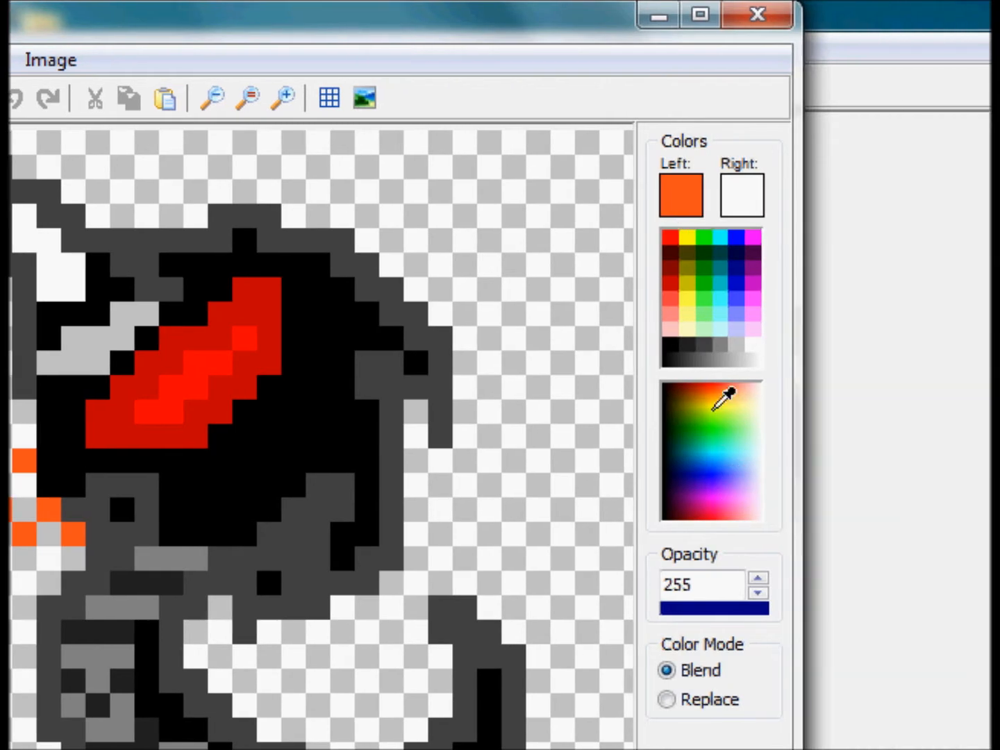
# Enlarge the mouth flame with eight red-orange pixels scattered around the orange ones and apply the second frame
pyautogui.click(843, 391)
pyautogui.click(825, 391)
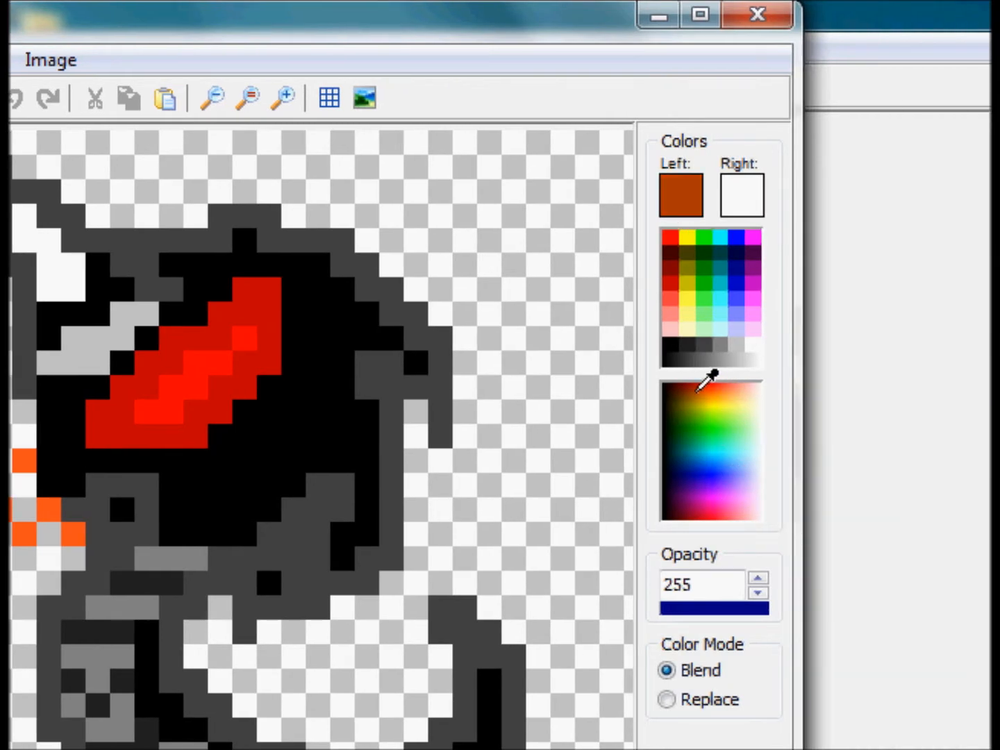
pyautogui.click(700, 384)
pyautogui.click(700, 384)
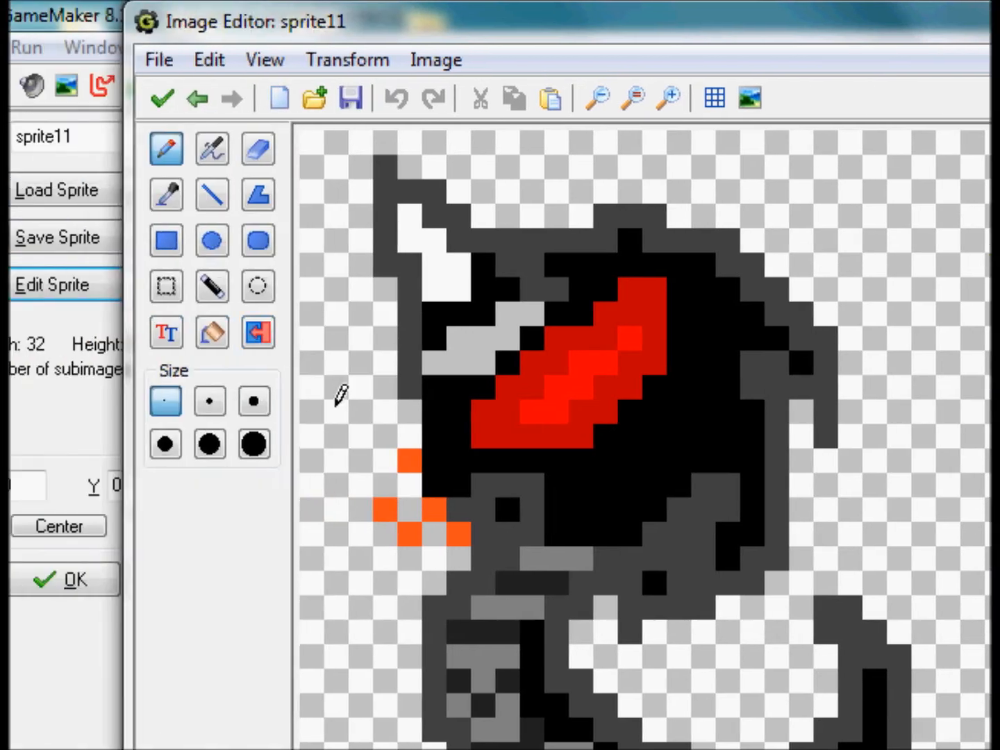
pyautogui.click(389, 476)
pyautogui.click(409, 506)
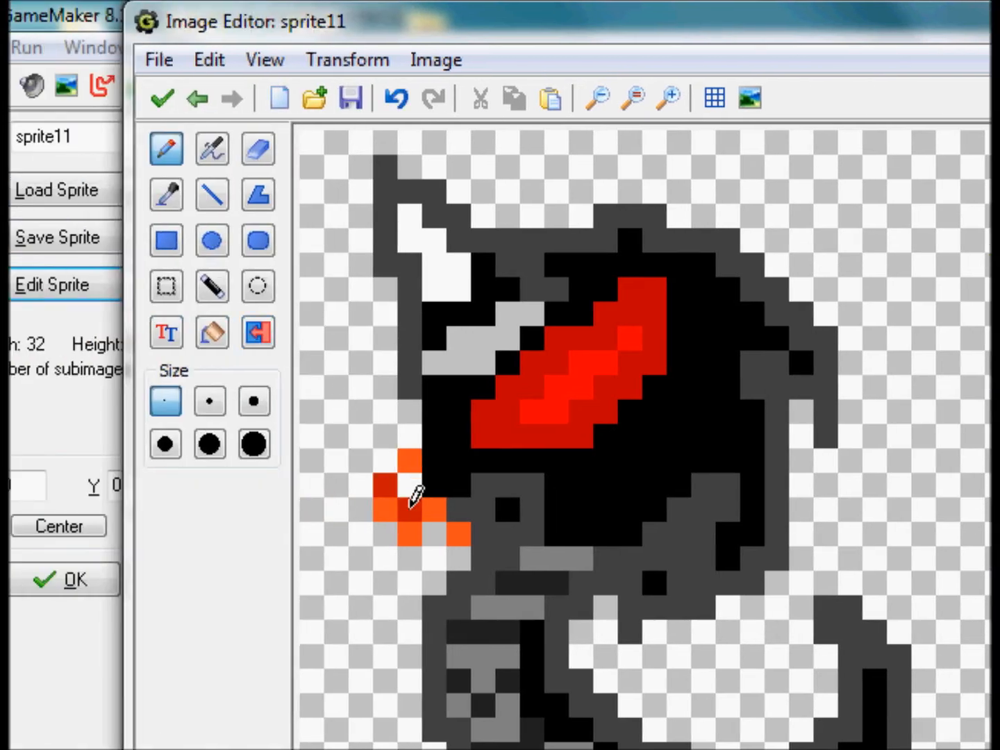
pyautogui.click(385, 438)
pyautogui.click(360, 459)
pyautogui.click(361, 533)
pyautogui.click(384, 557)
pyautogui.click(434, 497)
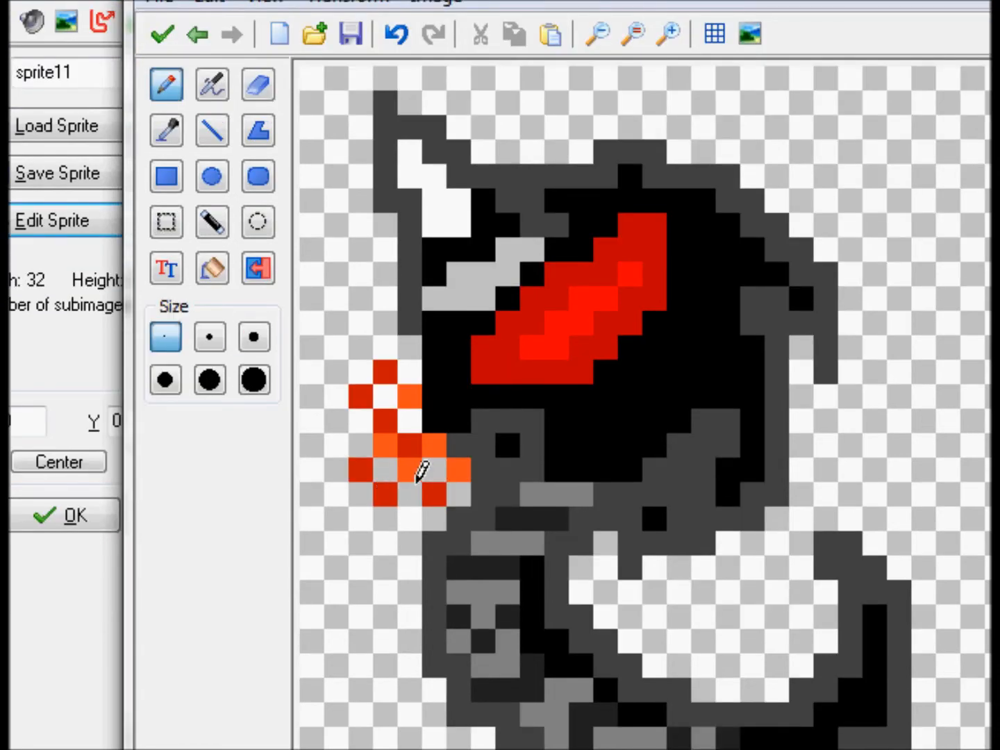
pyautogui.click(368, 514)
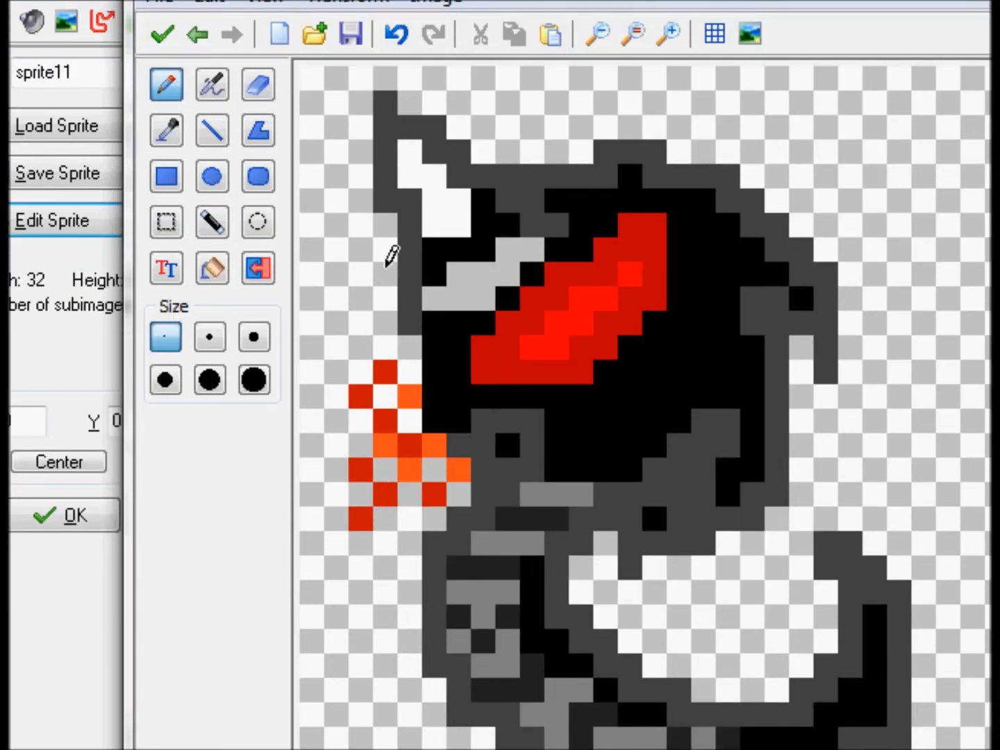
pyautogui.click(162, 34)
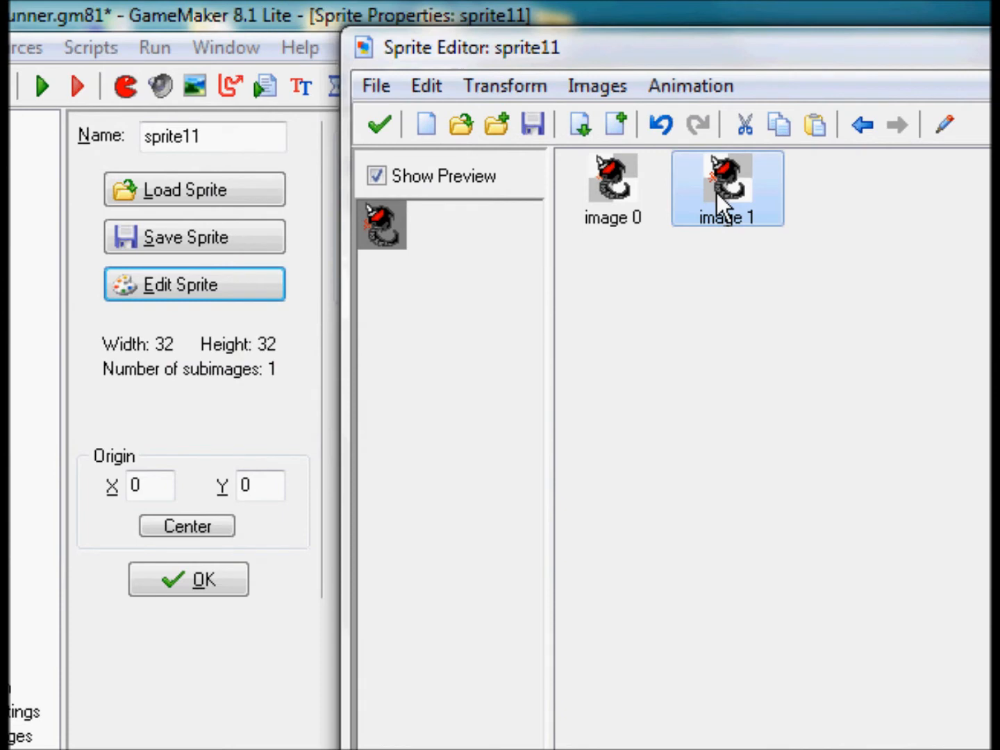
# Duplicate image 1 as a third frame and open the copy for editing
pyautogui.hotkey('ctrl', 'c')
pyautogui.hotkey('ctrl', 'v')
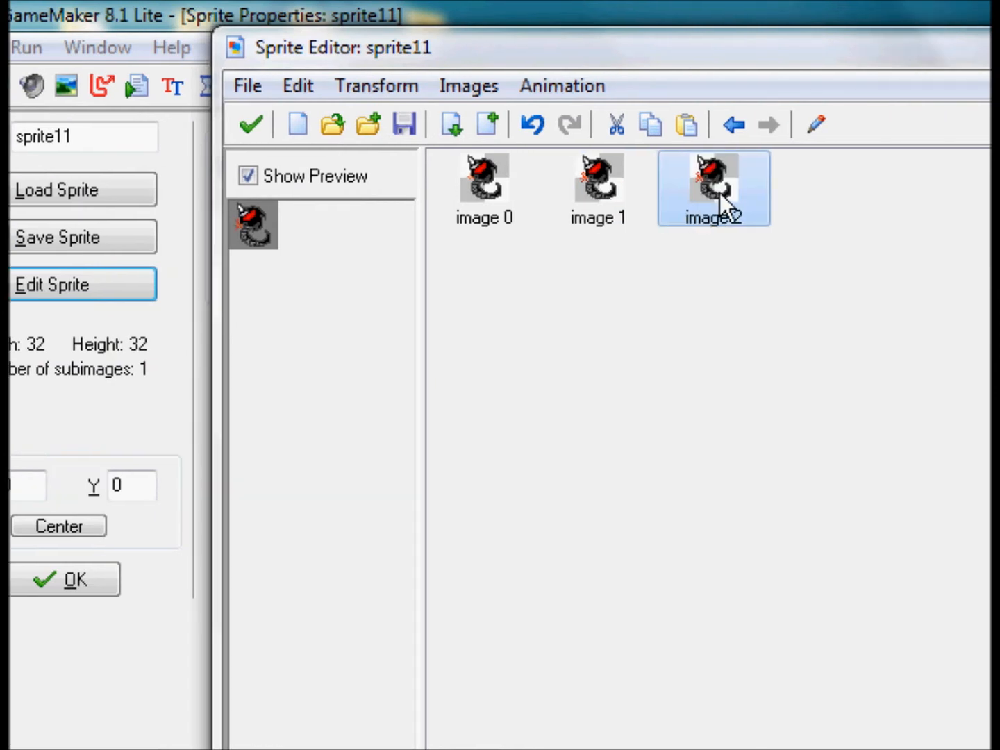
pyautogui.doubleClick(843, 202)
pyautogui.scroll(5, 438, 229)
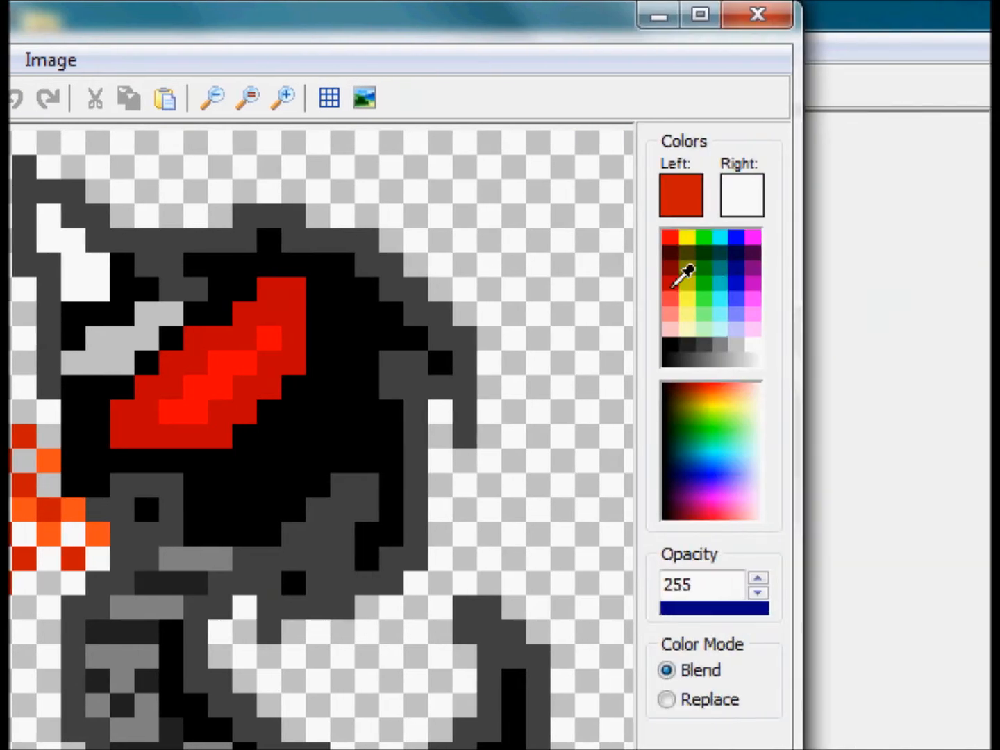
# Add five dark red pixels around the outer part of the mouth flame and apply the third frame
pyautogui.click(671, 250)
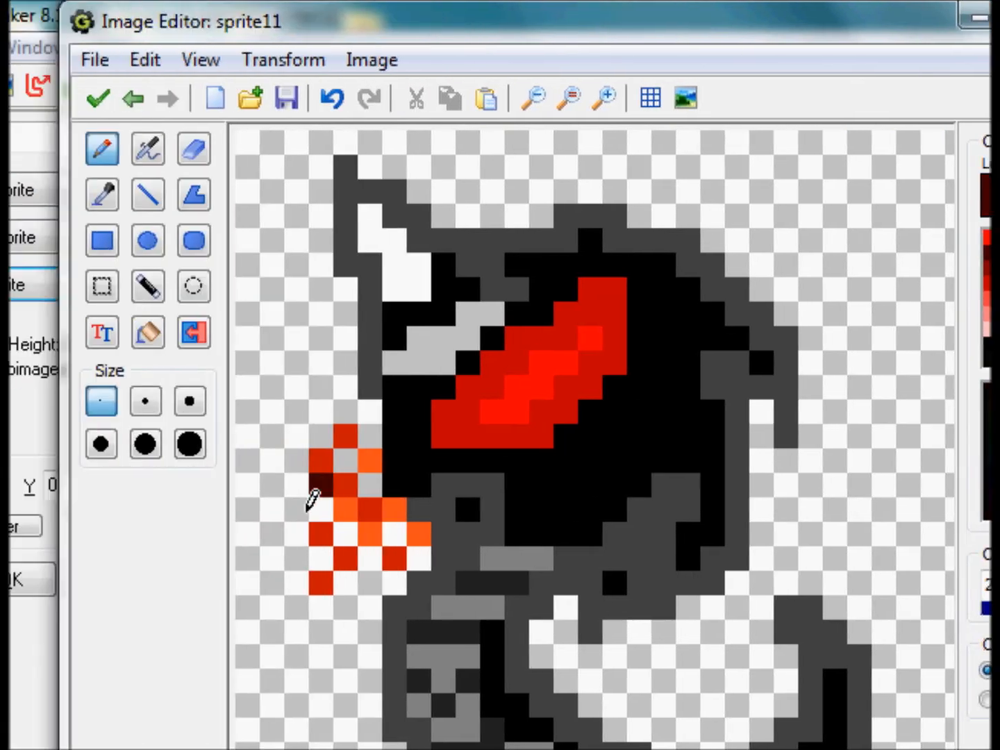
pyautogui.click(236, 505)
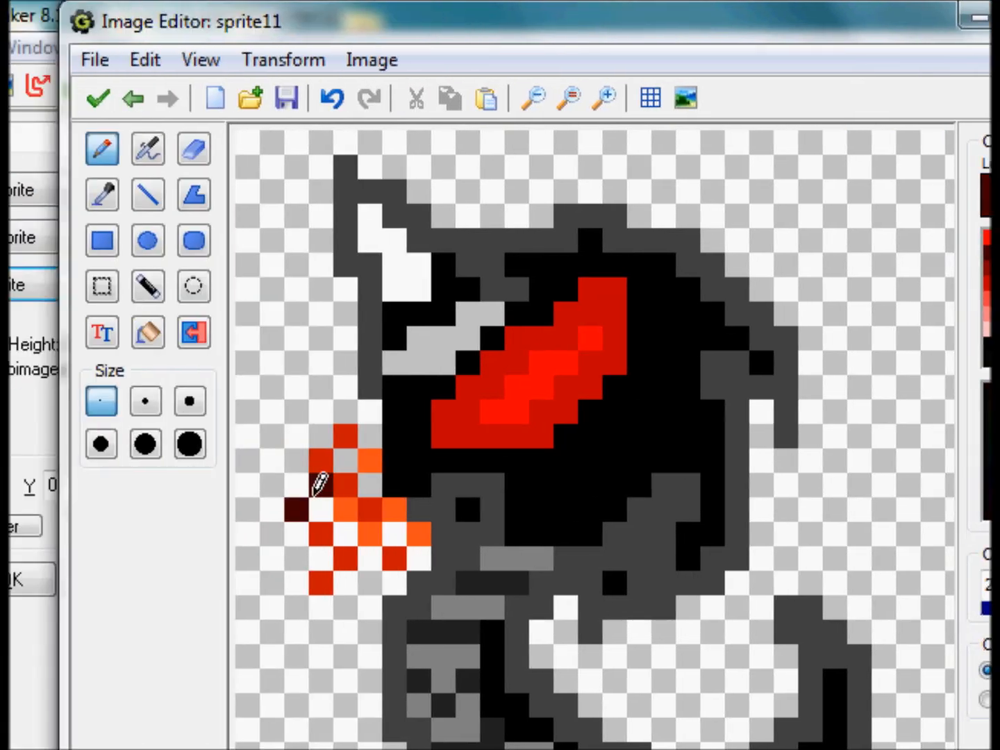
pyautogui.click(322, 436)
pyautogui.moveTo(316, 538); pyautogui.dragTo(312, 556)
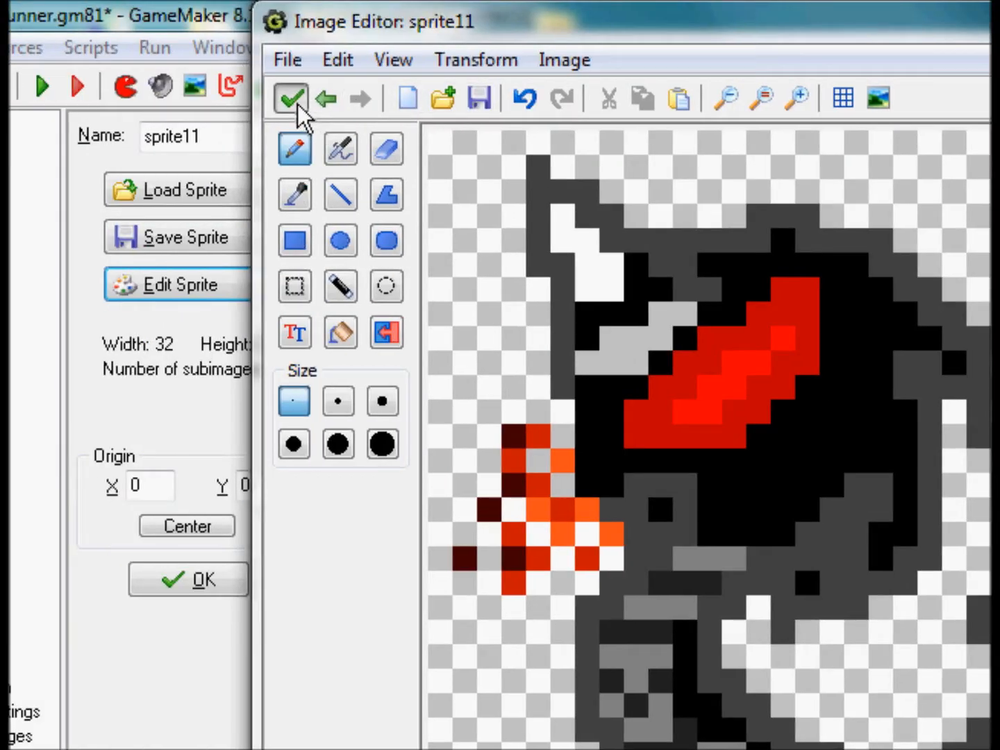
pyautogui.click(100, 36)
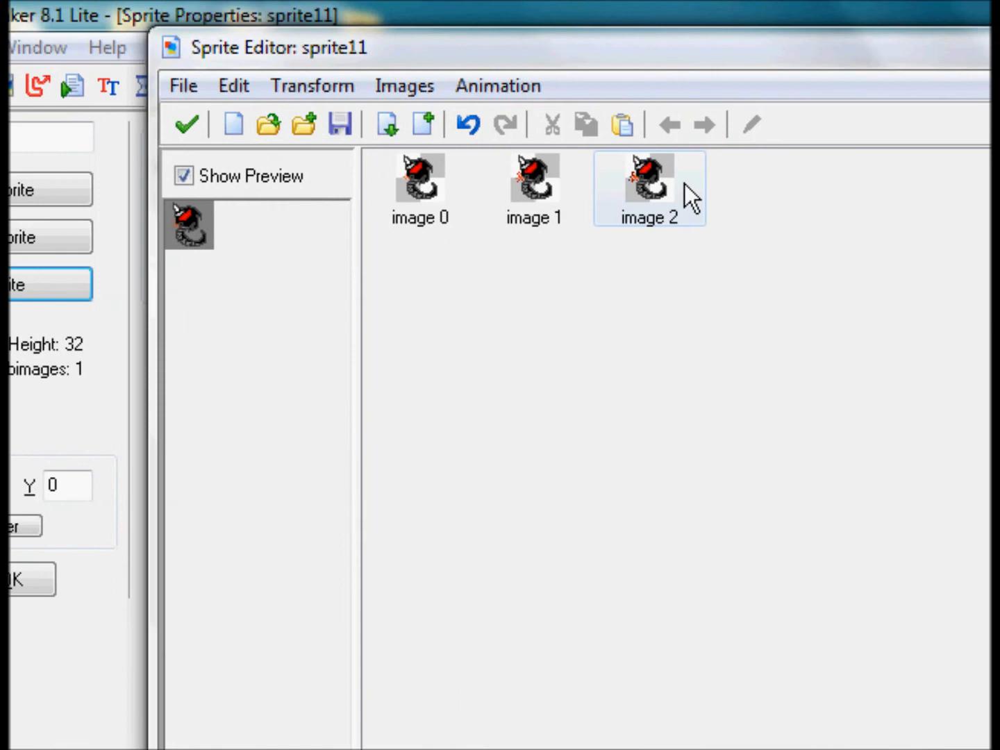
pyautogui.hotkey('ctrl', 'v')
pyautogui.doubleClick(775, 185)
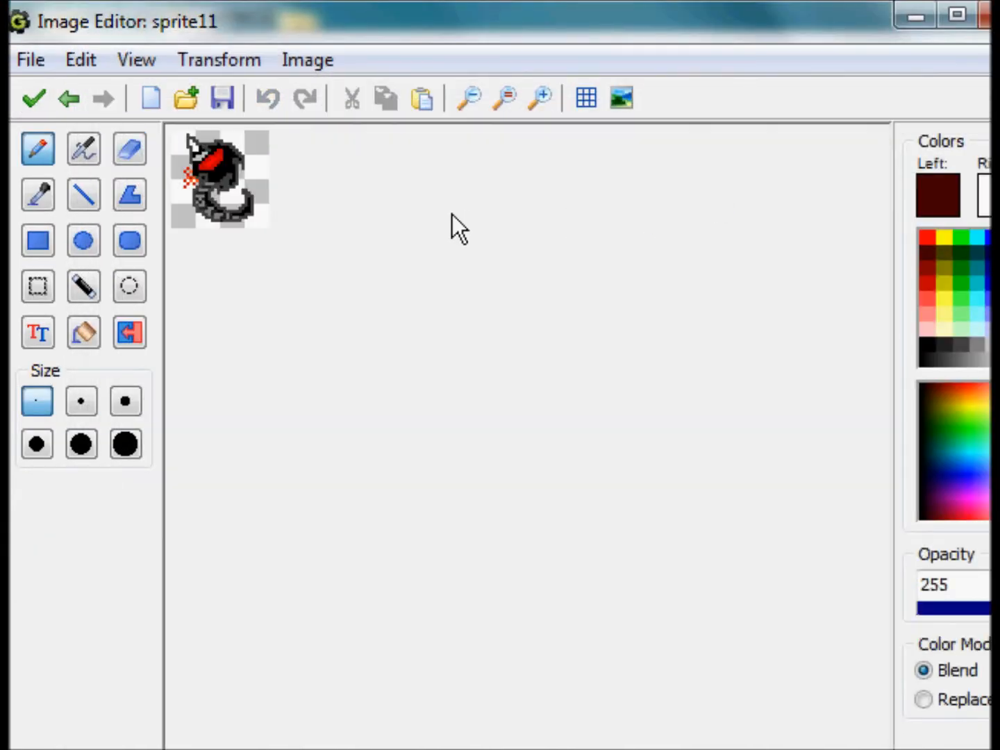
pyautogui.scroll(3, 447, 226)
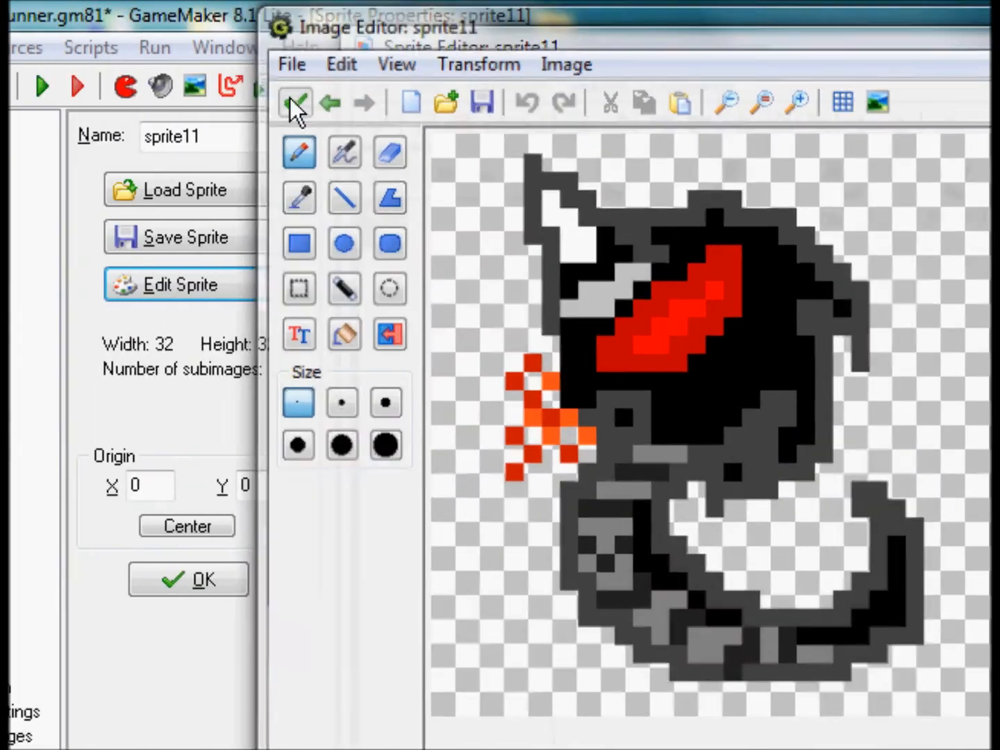
pyautogui.click(292, 107)
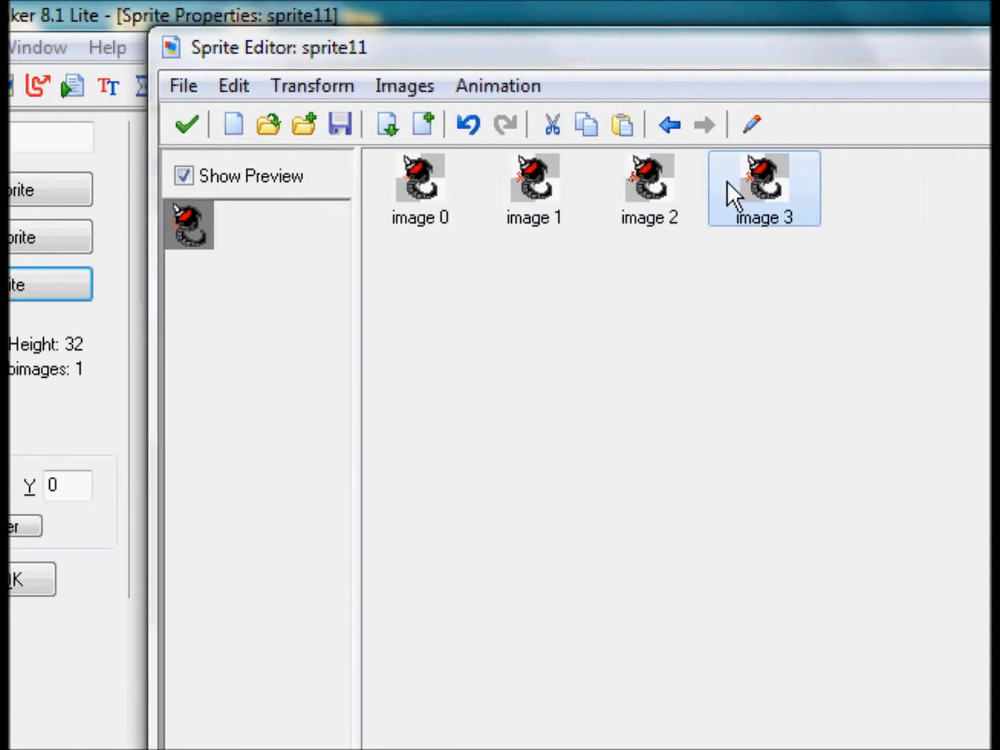
# Duplicate image 2 as a fourth frame and open the copy for editing
pyautogui.click(649, 192)
pyautogui.hotkey('ctrl', 'v')
pyautogui.doubleClick(792, 182)
pyautogui.scroll(8, 446, 204)
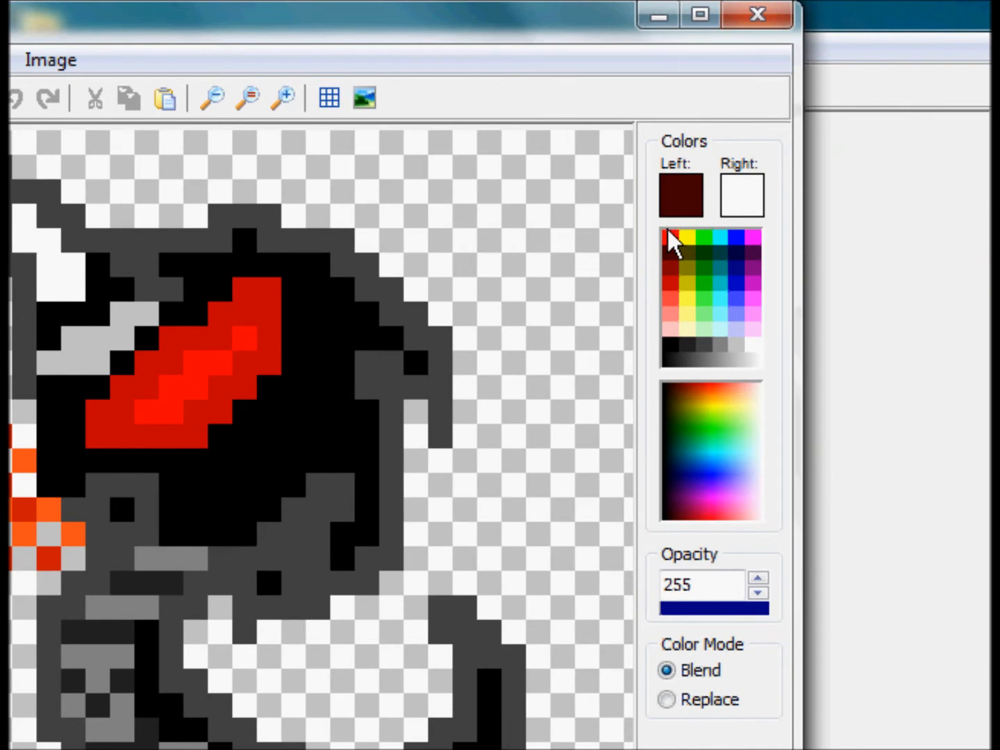
# Extend the flame with bright red pixels along its outer edge and apply the fourth frame
pyautogui.click(670, 236)
pyautogui.click(303, 404)
pyautogui.click(273, 436)
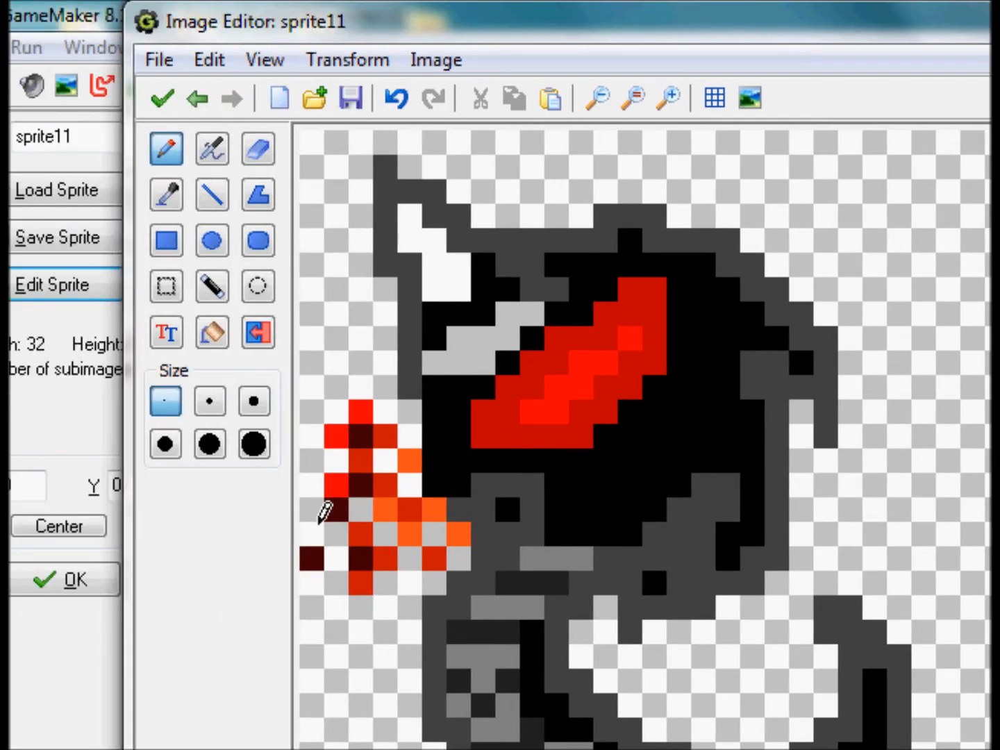
pyautogui.click(311, 533)
pyautogui.click(335, 581)
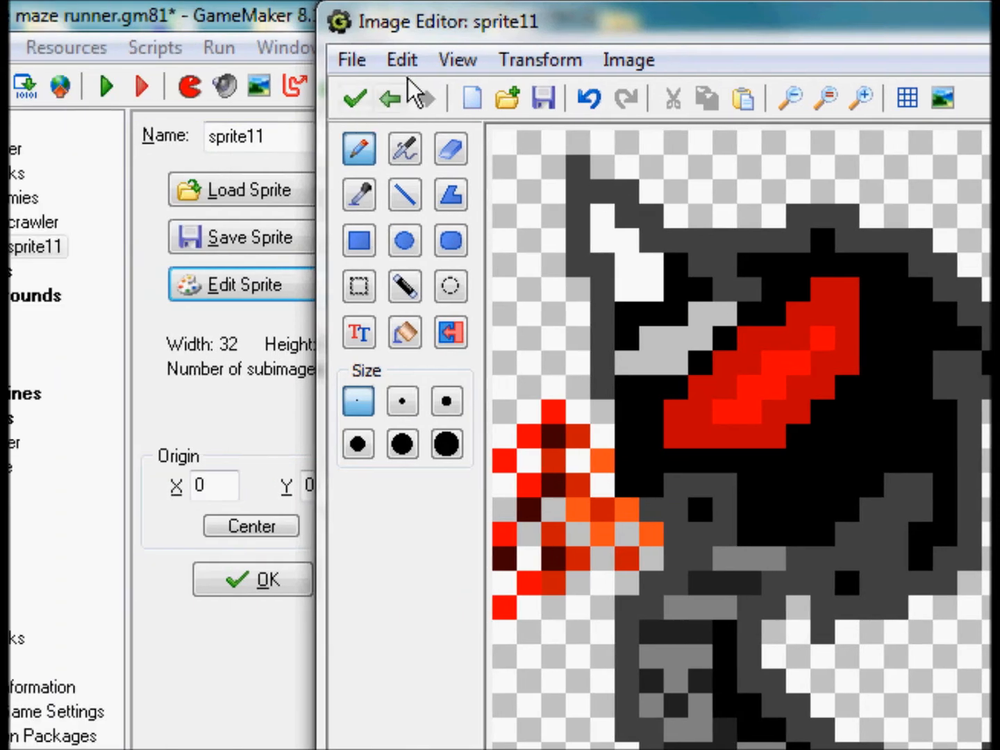
pyautogui.click(355, 98)
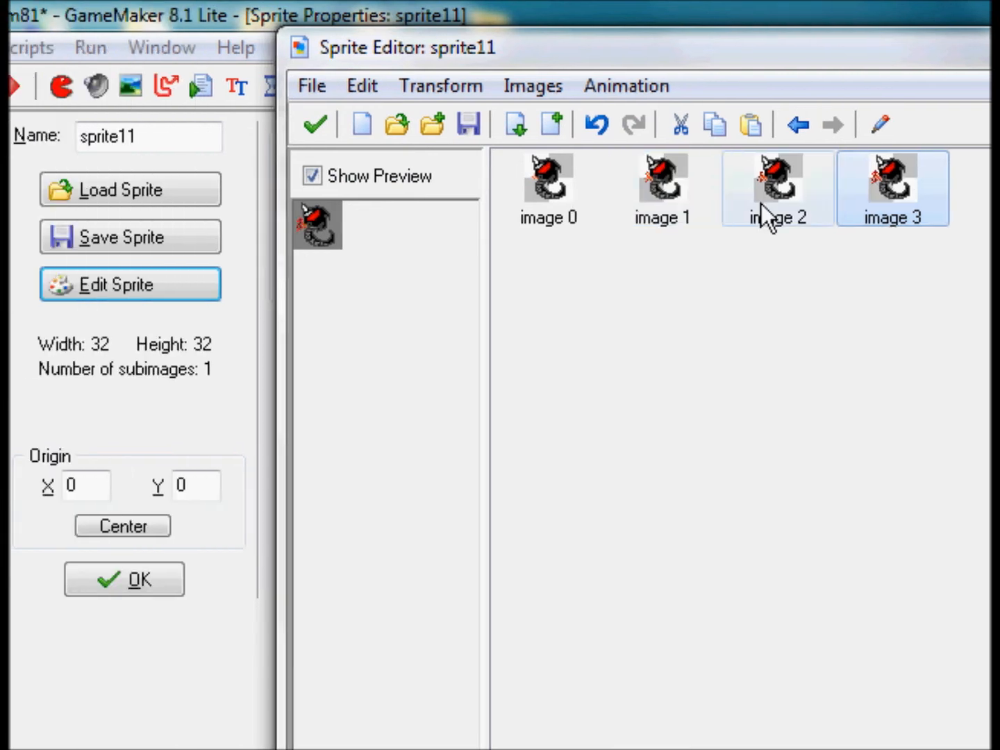
# Check the last flame frame in the image editor and apply the four-frame animation to the sprite
pyautogui.doubleClick(578, 189)
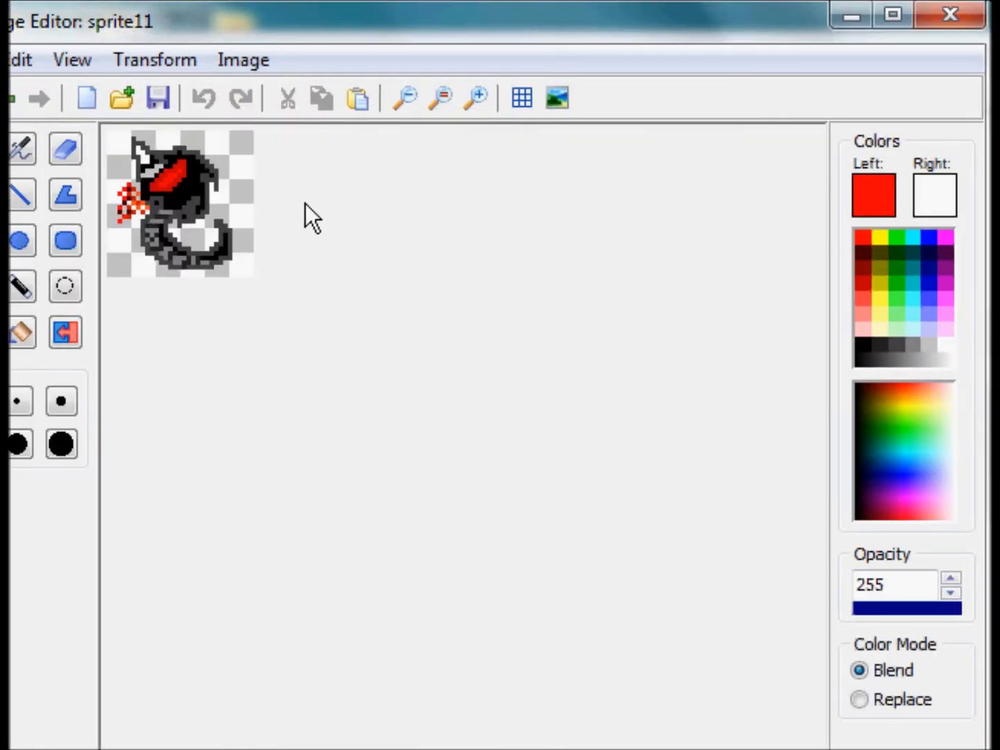
pyautogui.click(355, 97)
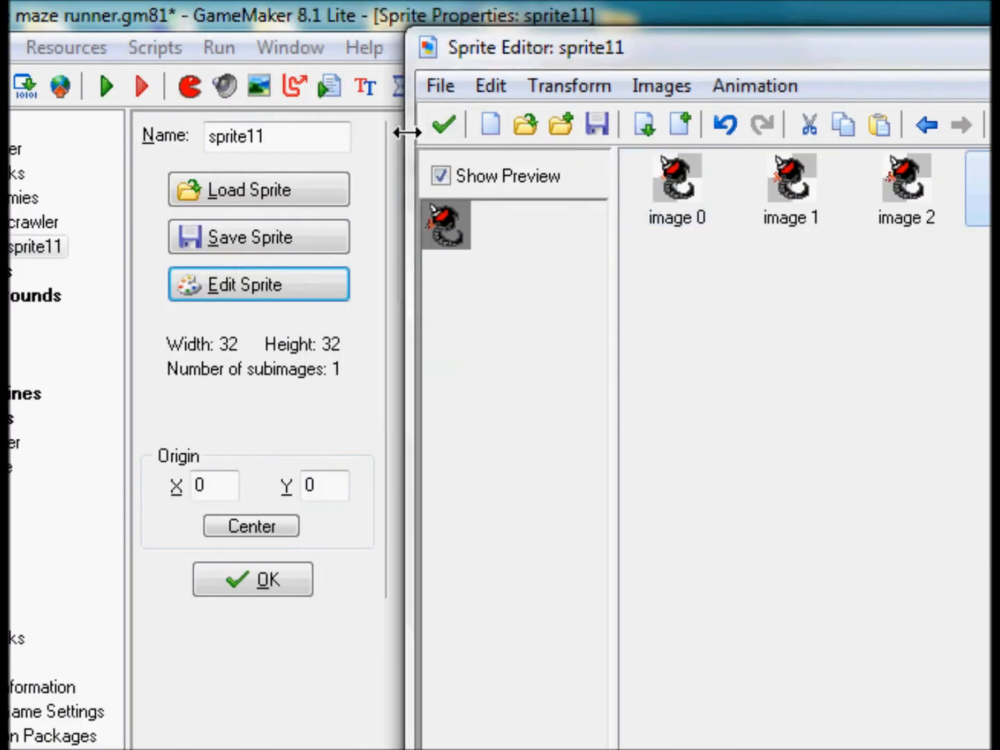
pyautogui.click(450, 131)
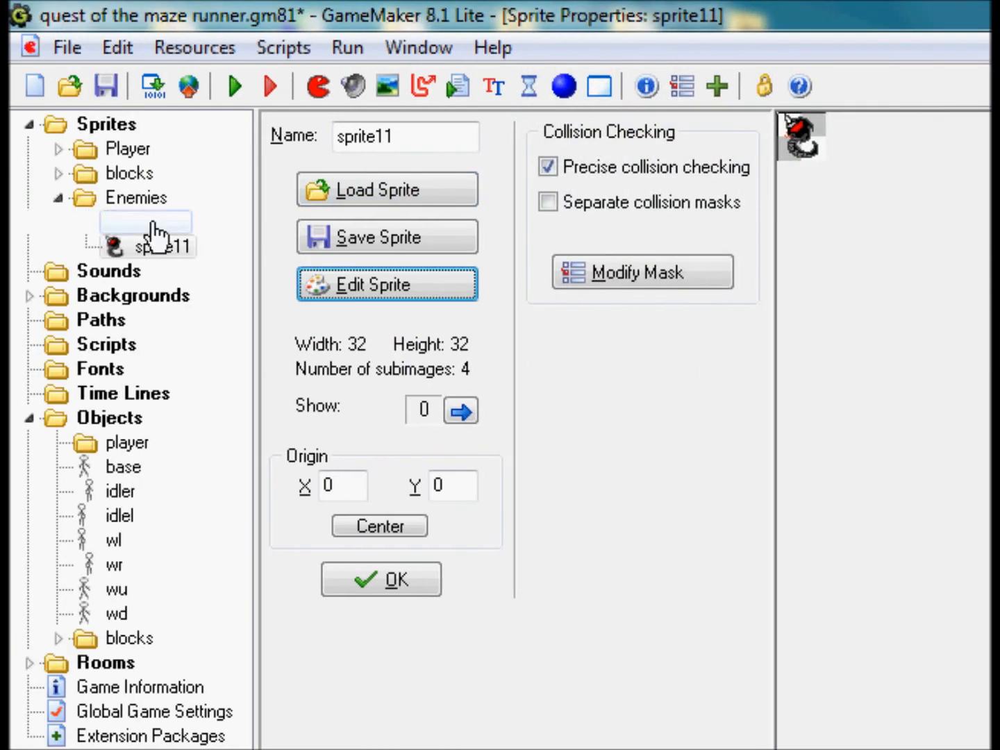
# Rename the fire-breathing sprite as "crawler f" and accept its sprite properties
pyautogui.moveTo(435, 135); pyautogui.dragTo(180, 146)
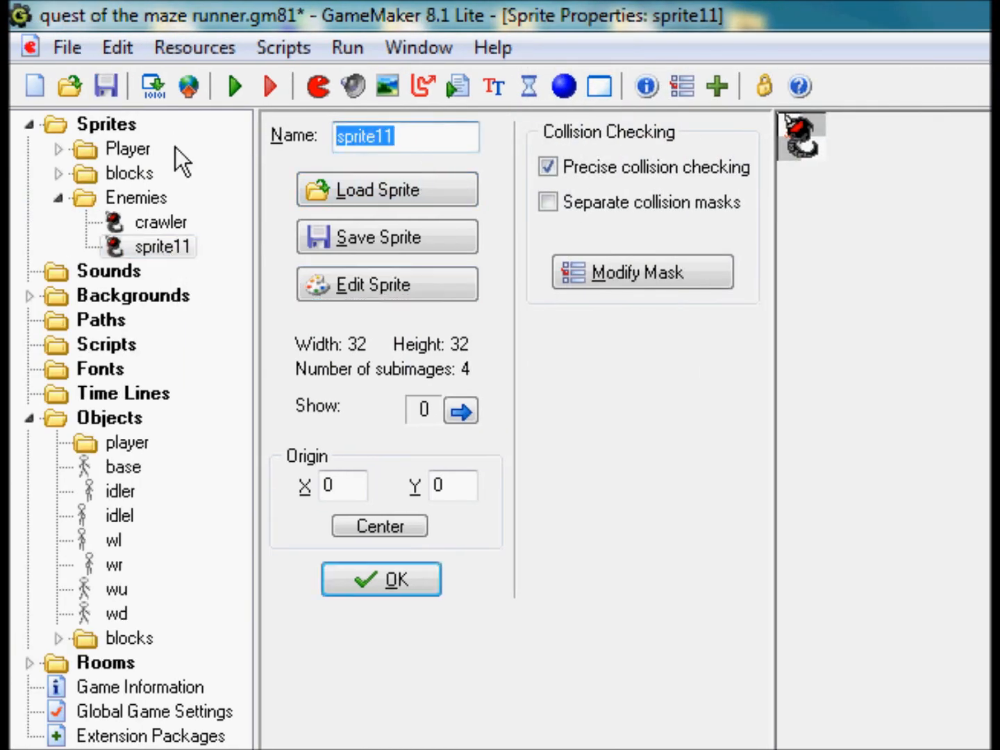
pyautogui.write('c')
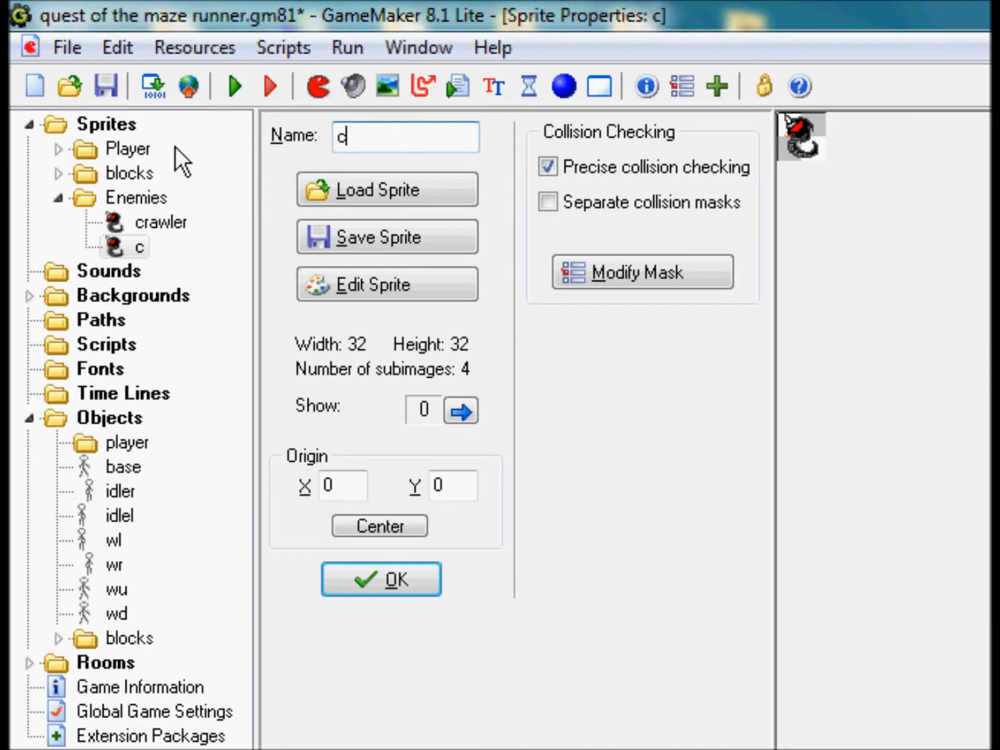
pyautogui.write('rawler')
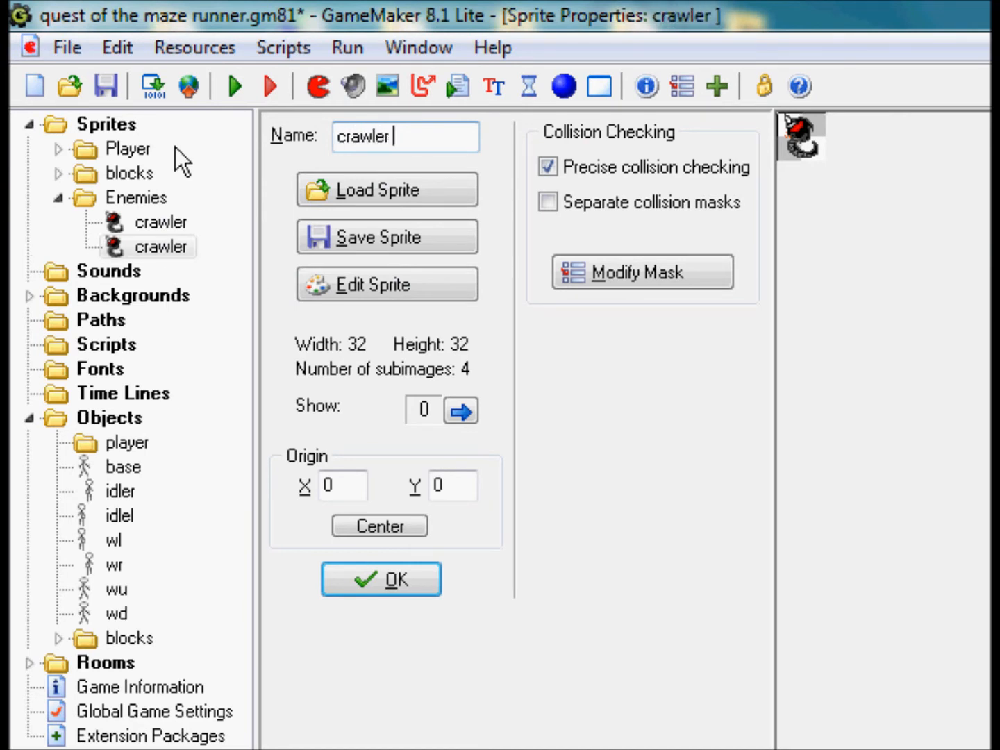
pyautogui.write(' f')
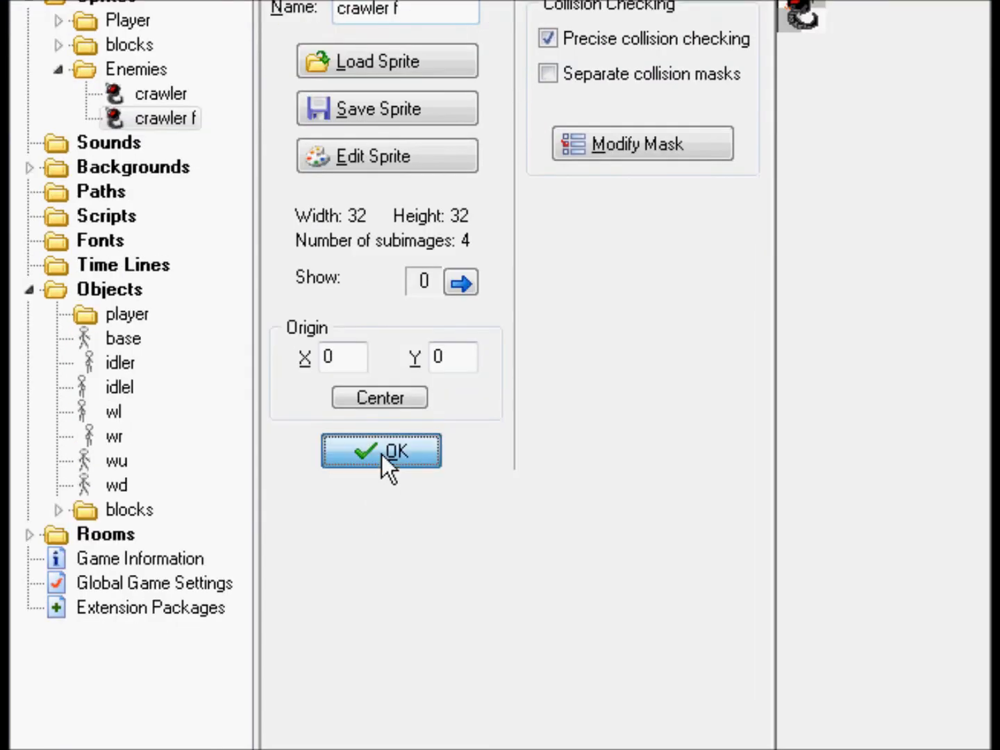
pyautogui.click(381, 454)
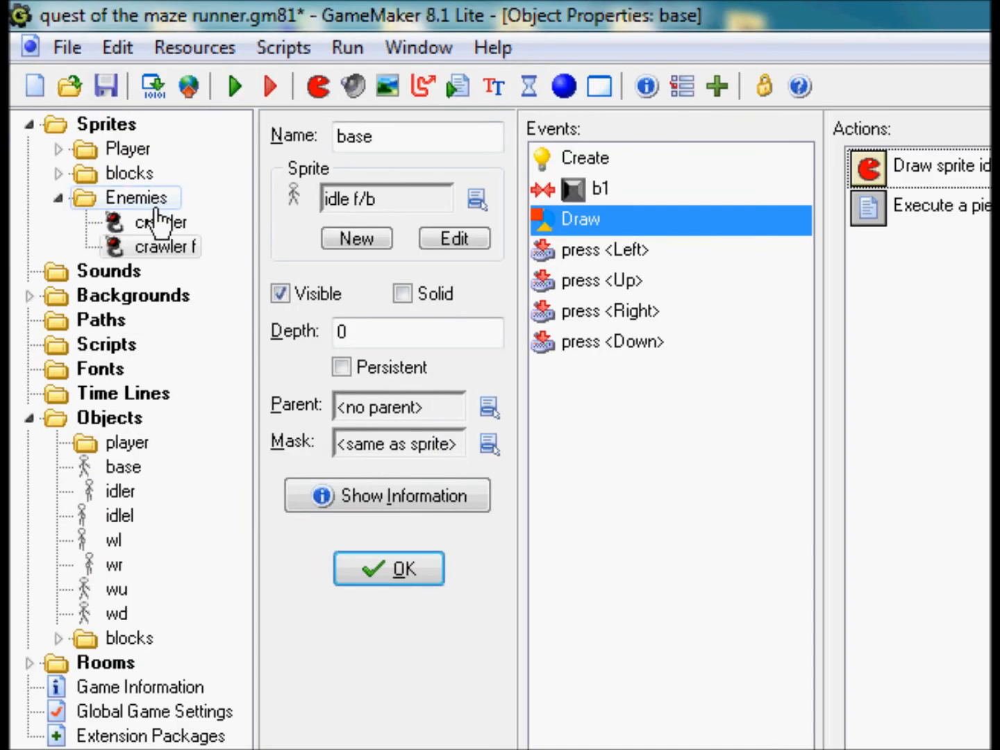
# Create two sprite groups named "r" and "l" inside the Enemies group
pyautogui.rightClick(160, 204)
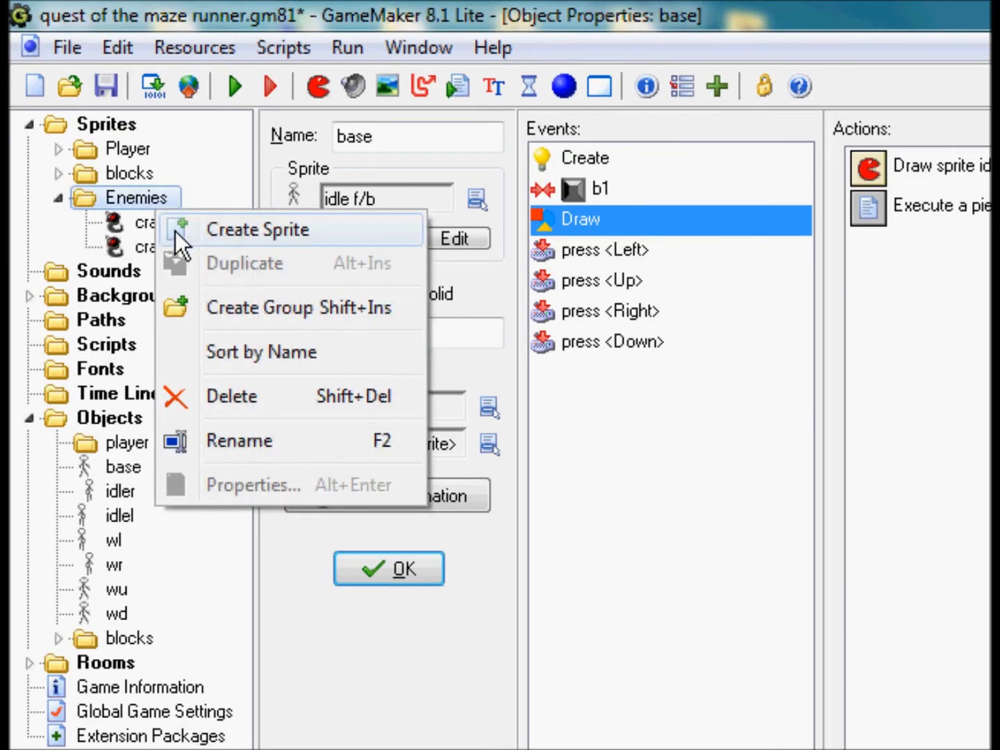
pyautogui.click(211, 303)
pyautogui.write('r')
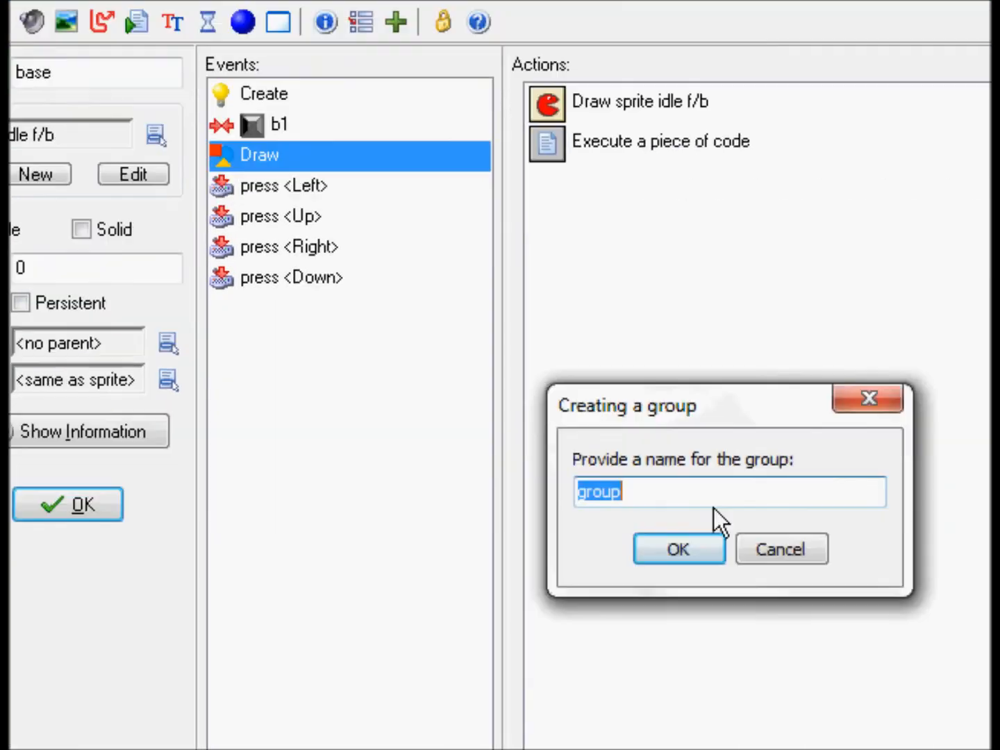
pyautogui.click(681, 611)
pyautogui.rightClick(137, 216)
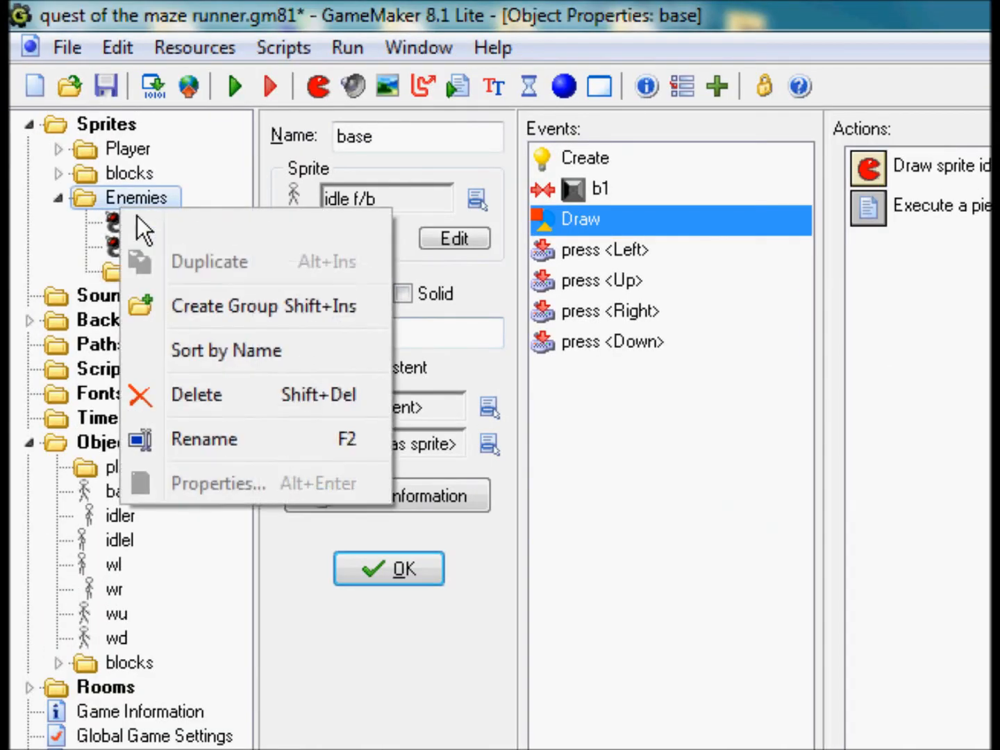
pyautogui.click(176, 296)
pyautogui.press('BackSpace')
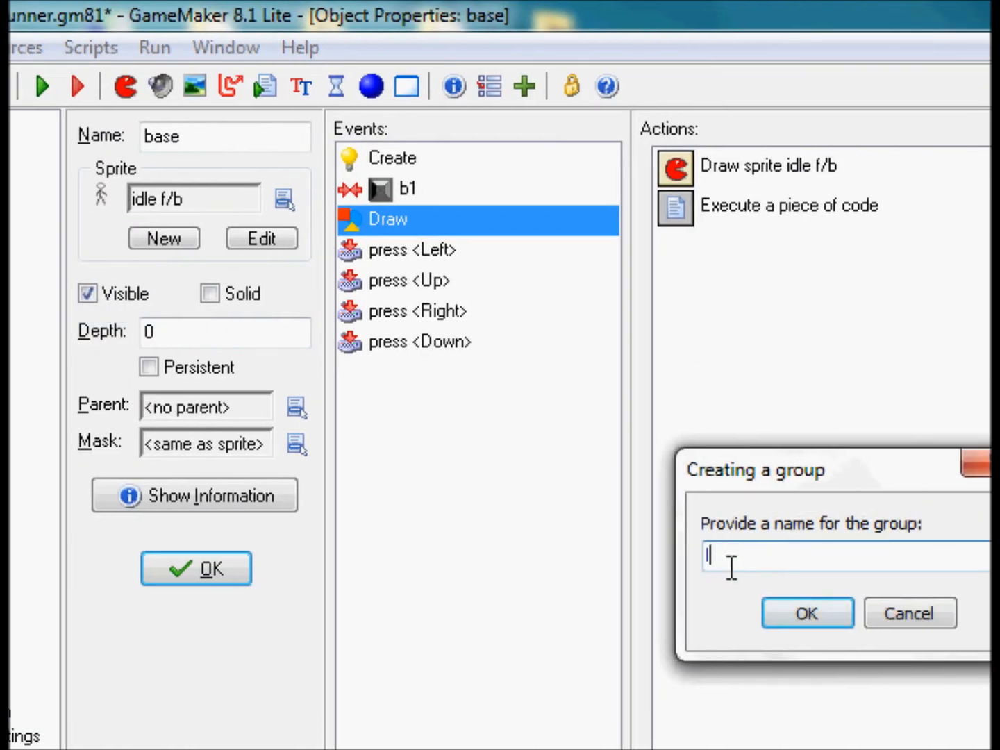
pyautogui.write('l')
pyautogui.click(767, 604)
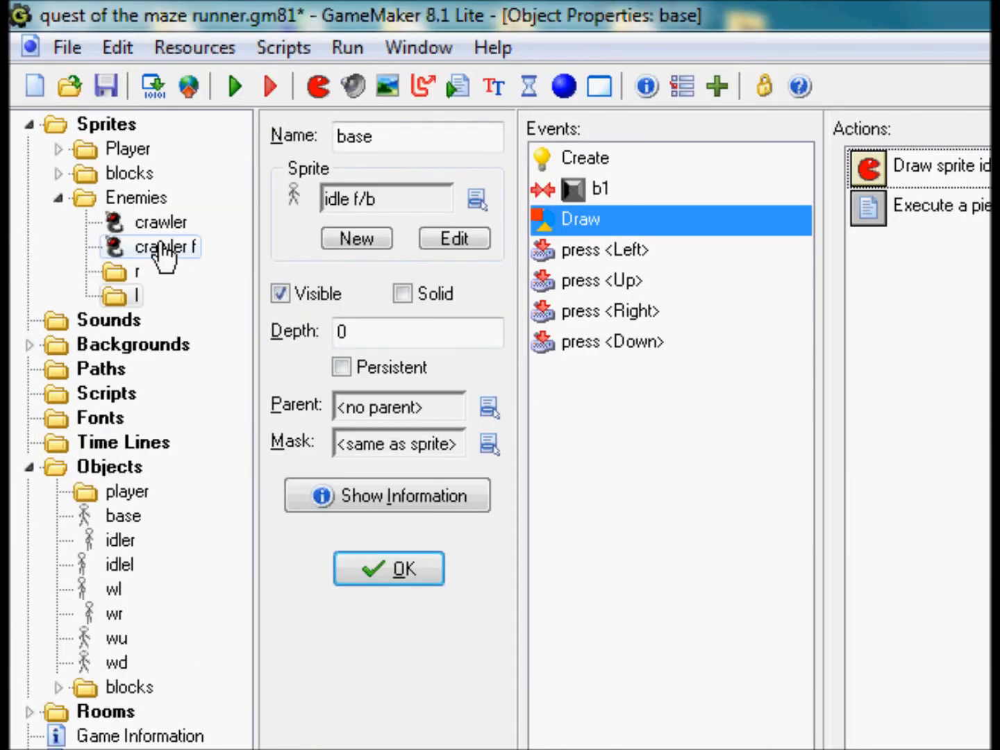
# Move the crawler and crawler f sprites into the l group
pyautogui.click(161, 227)
pyautogui.moveTo(161, 226); pyautogui.dragTo(119, 271)
pyautogui.click(181, 288)
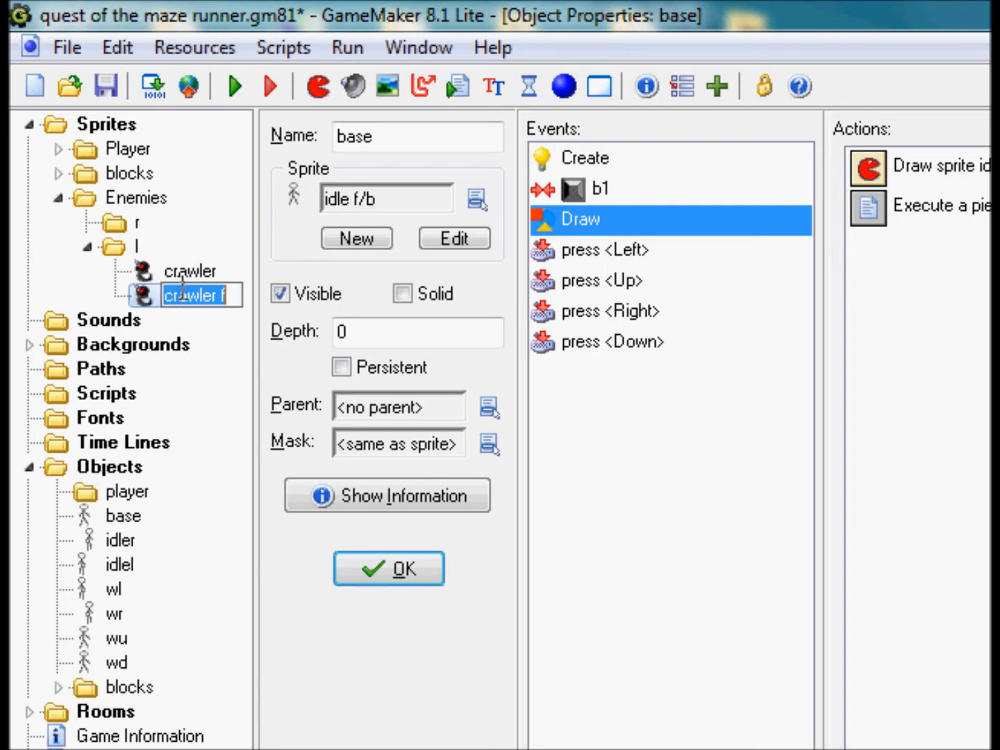
# Duplicate the crawler f sprite and move the copy into the r group
pyautogui.click(141, 291)
pyautogui.rightClick(152, 295)
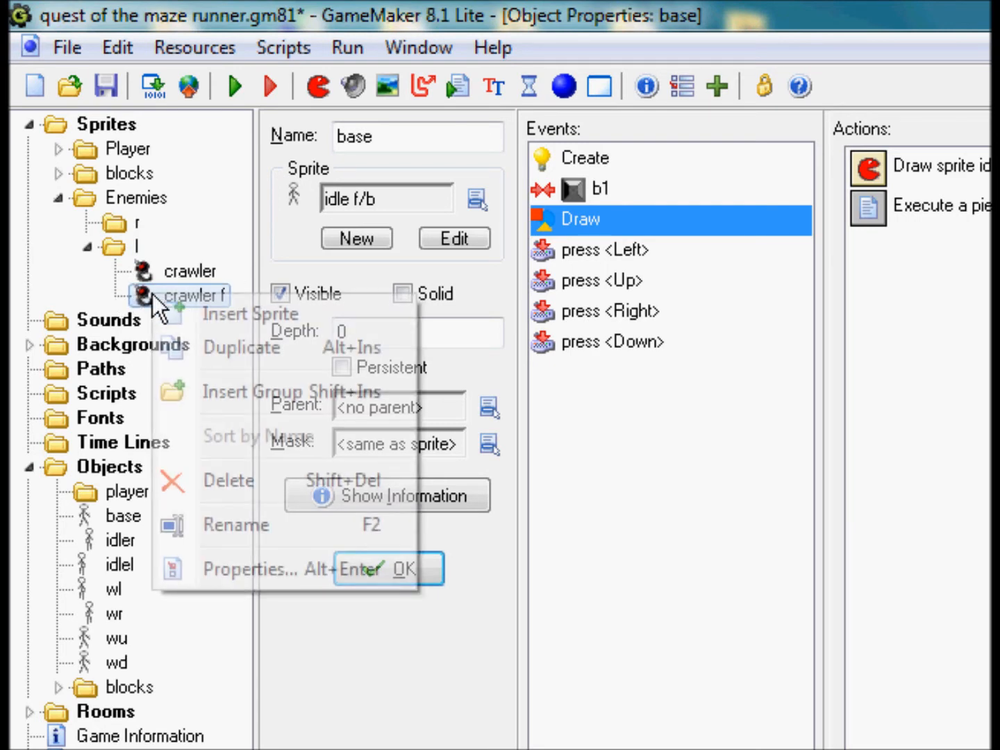
pyautogui.click(224, 353)
pyautogui.moveTo(170, 321); pyautogui.dragTo(116, 223)
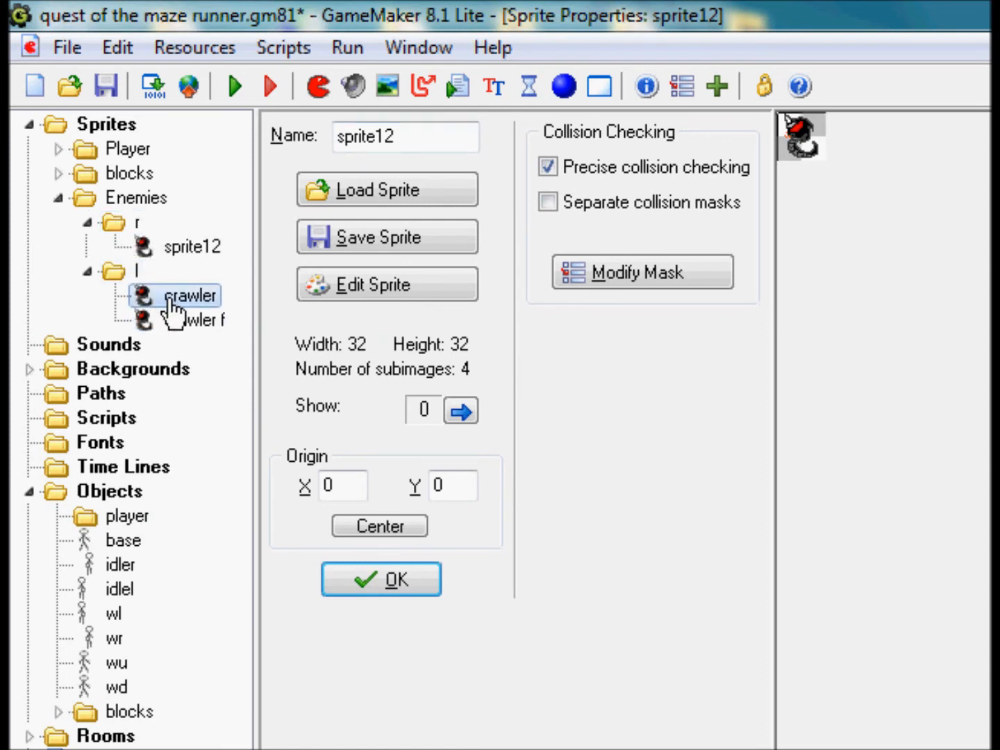
# Duplicate the crawler sprite into the r group and name the copy "crawler"
pyautogui.rightClick(171, 300)
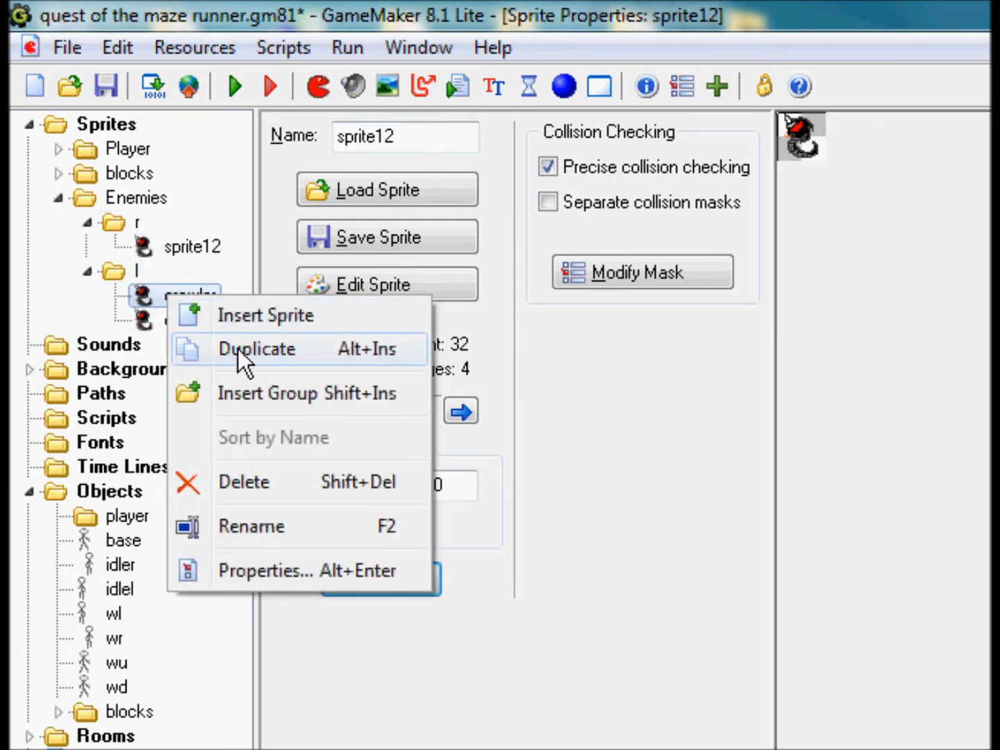
pyautogui.click(238, 348)
pyautogui.moveTo(173, 322); pyautogui.dragTo(115, 225)
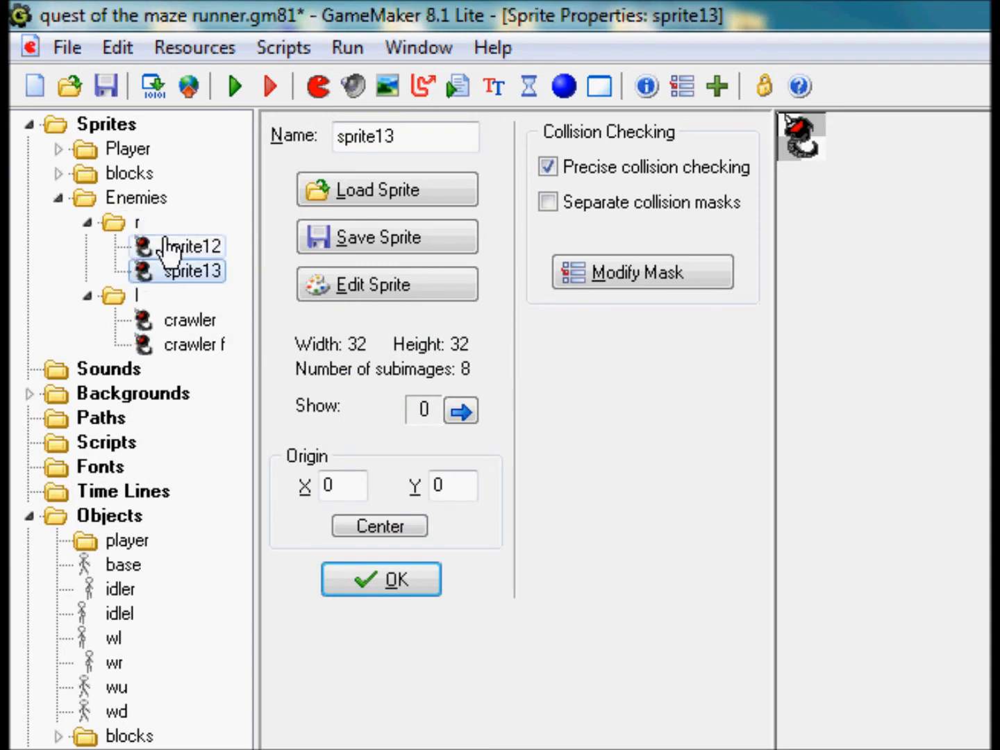
pyautogui.moveTo(410, 136); pyautogui.dragTo(270, 142)
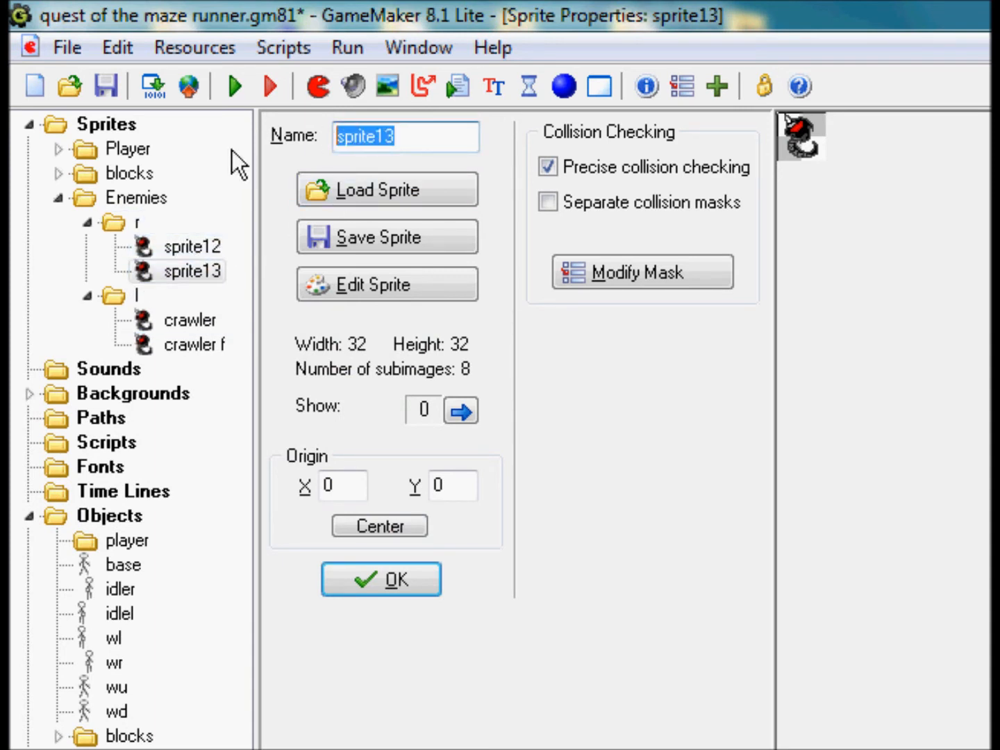
pyautogui.write('crawler')
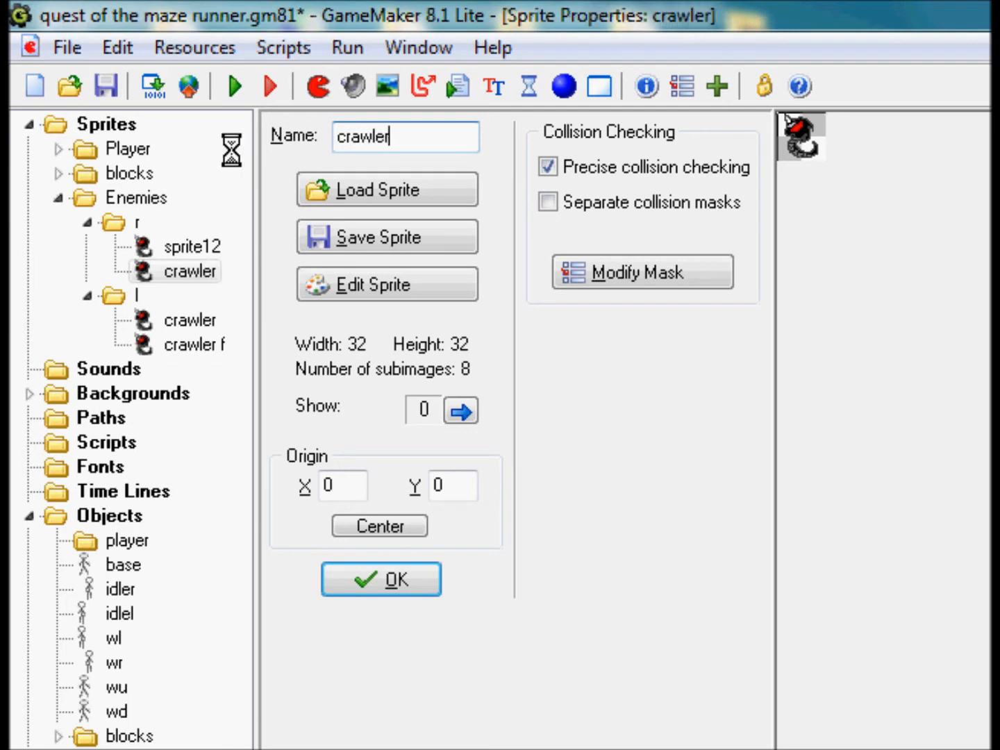
# Rename sprite12 in the r group as "crawler f" and accept its sprite properties
pyautogui.click(179, 251)
pyautogui.moveTo(414, 139); pyautogui.dragTo(126, 148)
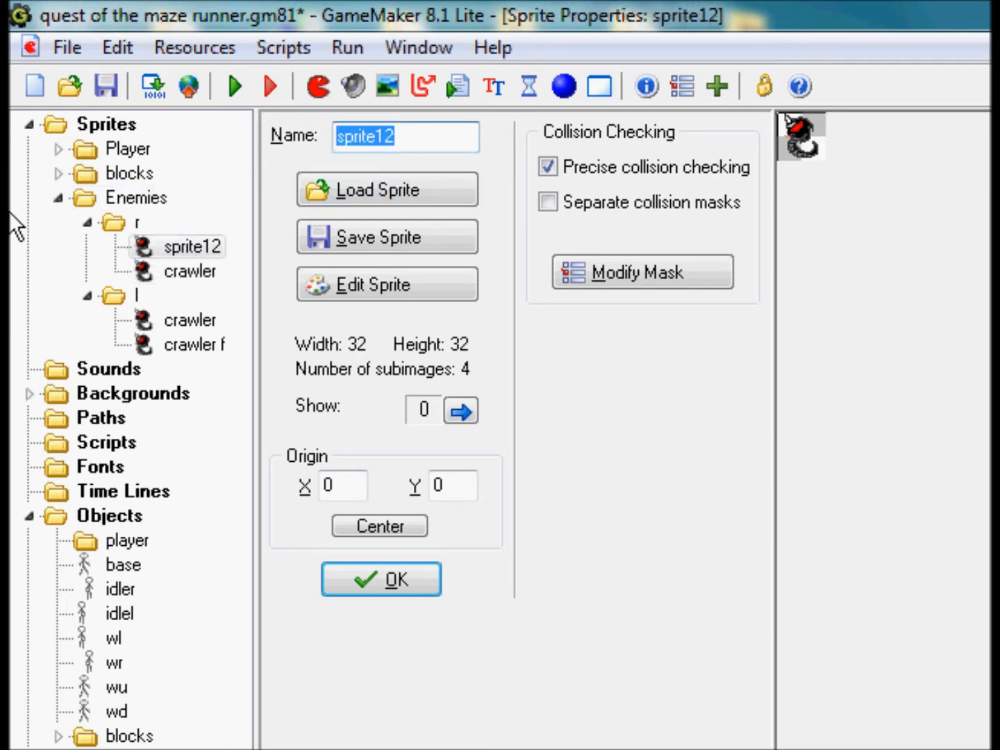
pyautogui.write('cla')
pyautogui.press('BackSpace')
pyautogui.write('ra')
pyautogui.press('BackSpace')
pyautogui.press('BackSpace')
pyautogui.press('BackSpace')
pyautogui.write('ra')
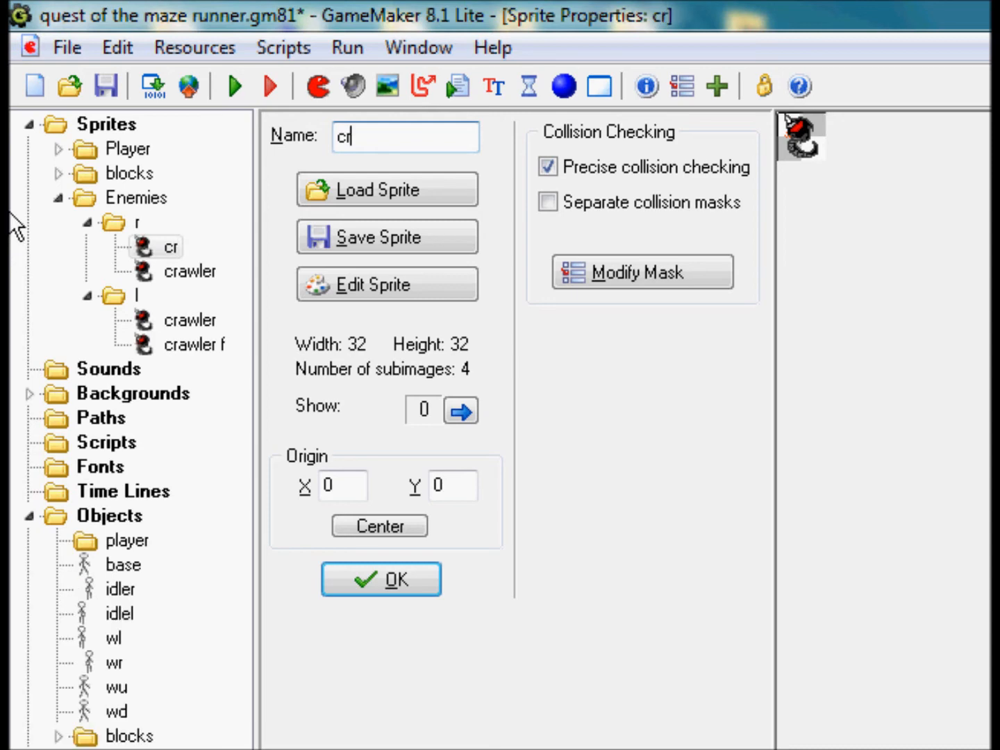
pyautogui.write('wler f')
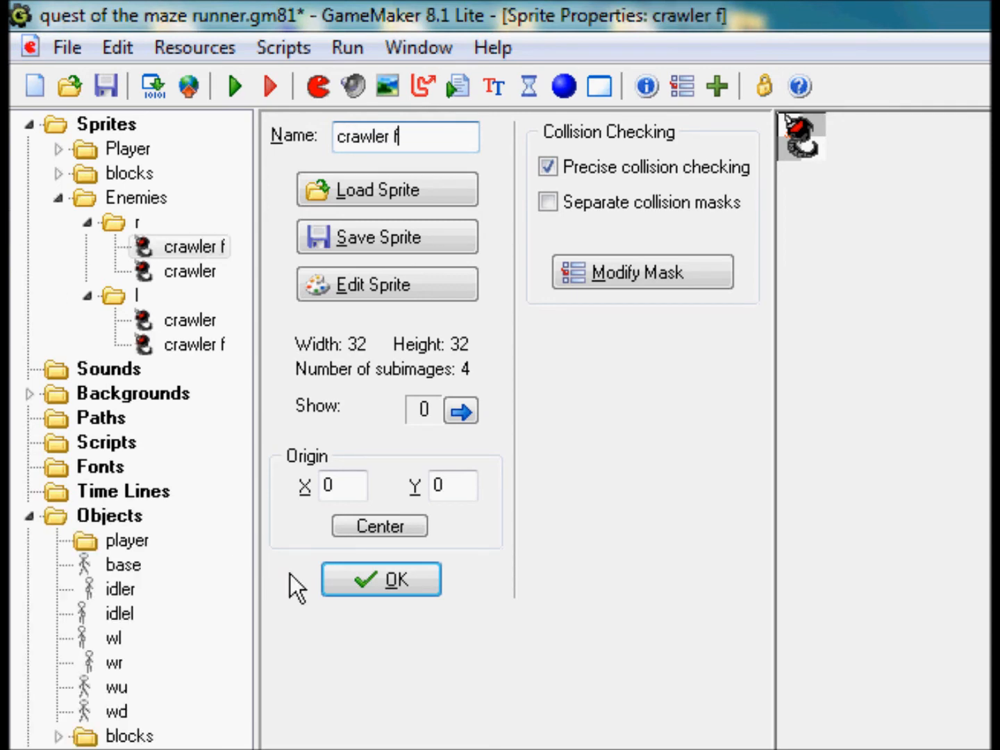
pyautogui.click(437, 582)
pyautogui.click(437, 583)
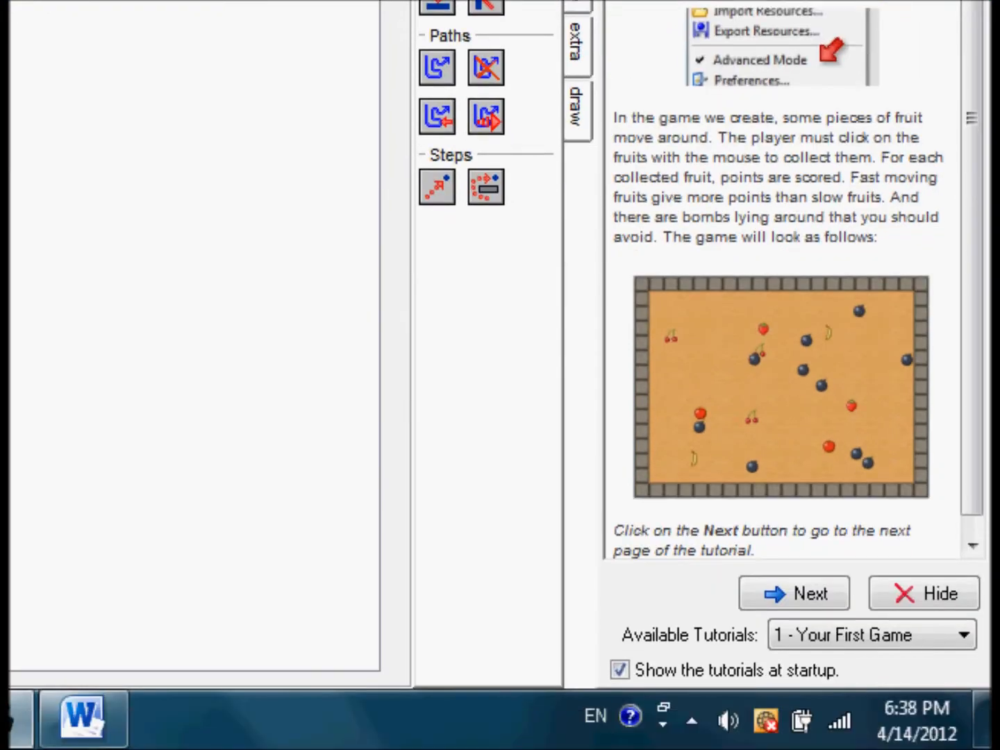
# Hide the tutorial pane and collapse the l and r sprite groups under Enemies
pyautogui.click(971, 603)
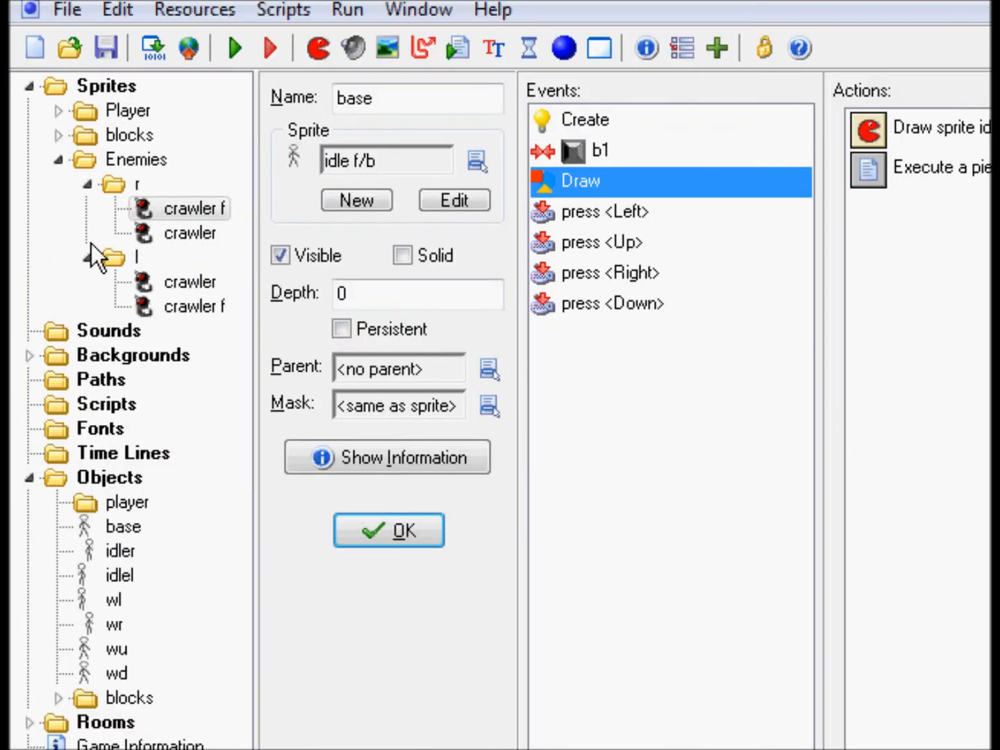
pyautogui.click(84, 257)
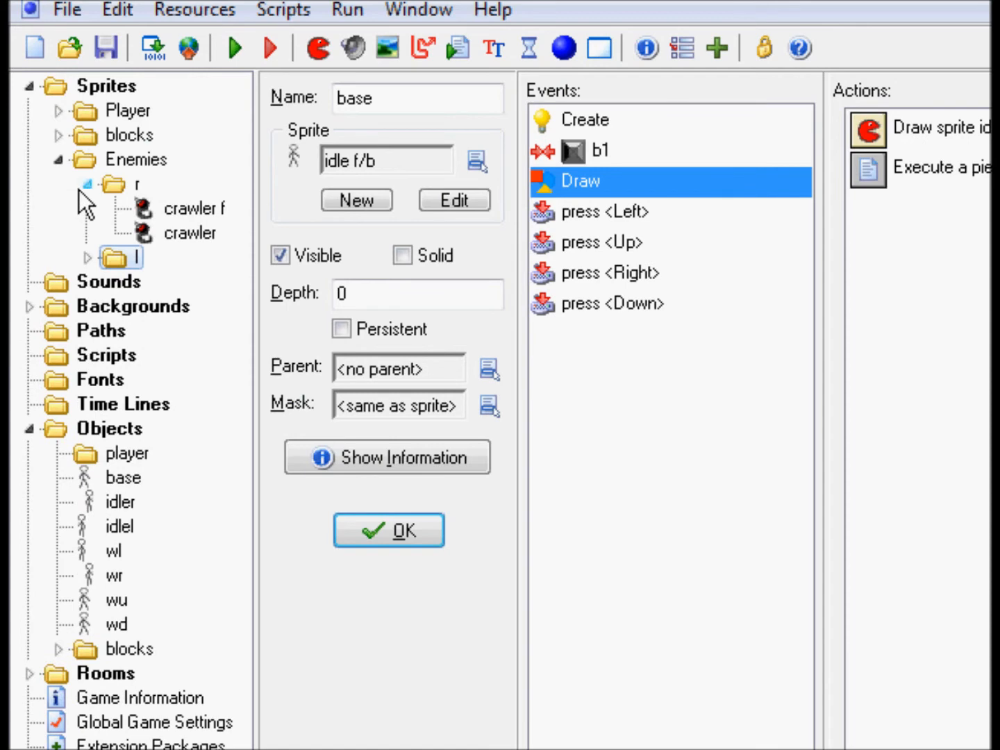
pyautogui.click(78, 190)
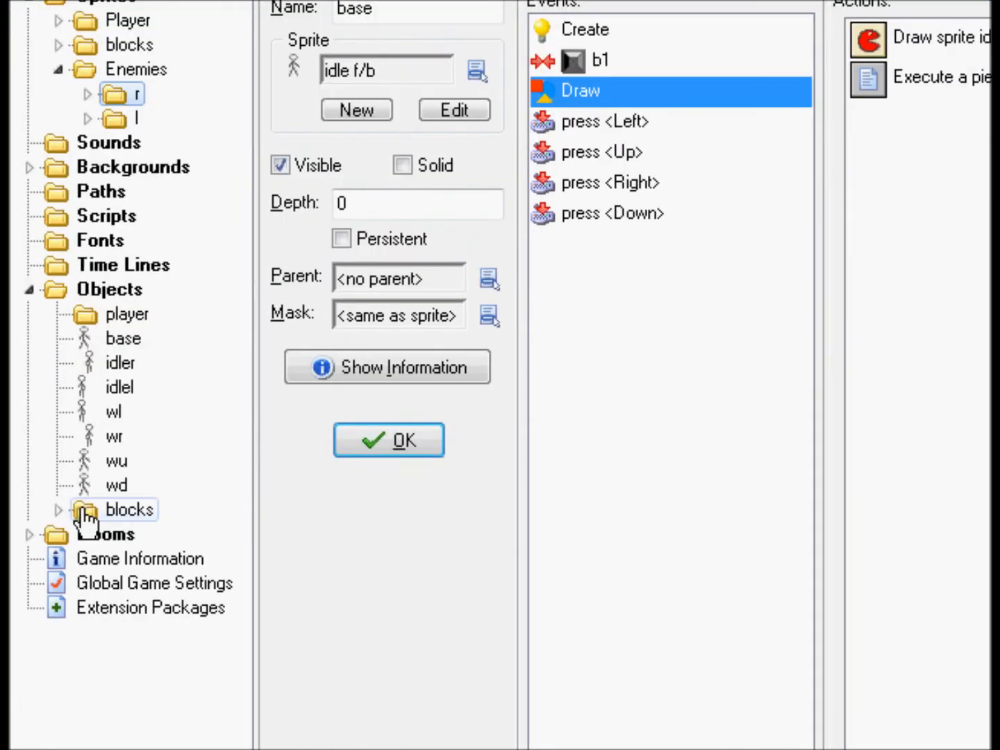
# Expand the Rooms folder and open room1 in the room editor
pyautogui.click(29, 534)
pyautogui.doubleClick(96, 560)
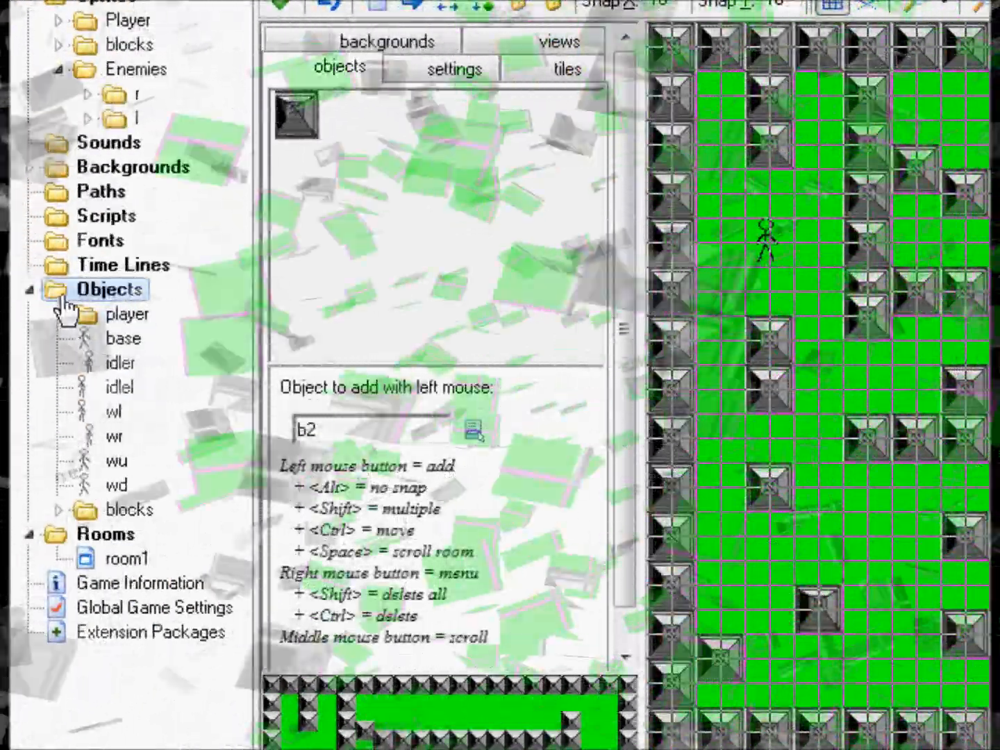
# Create a new group named "E" under Objects
pyautogui.click(61, 356)
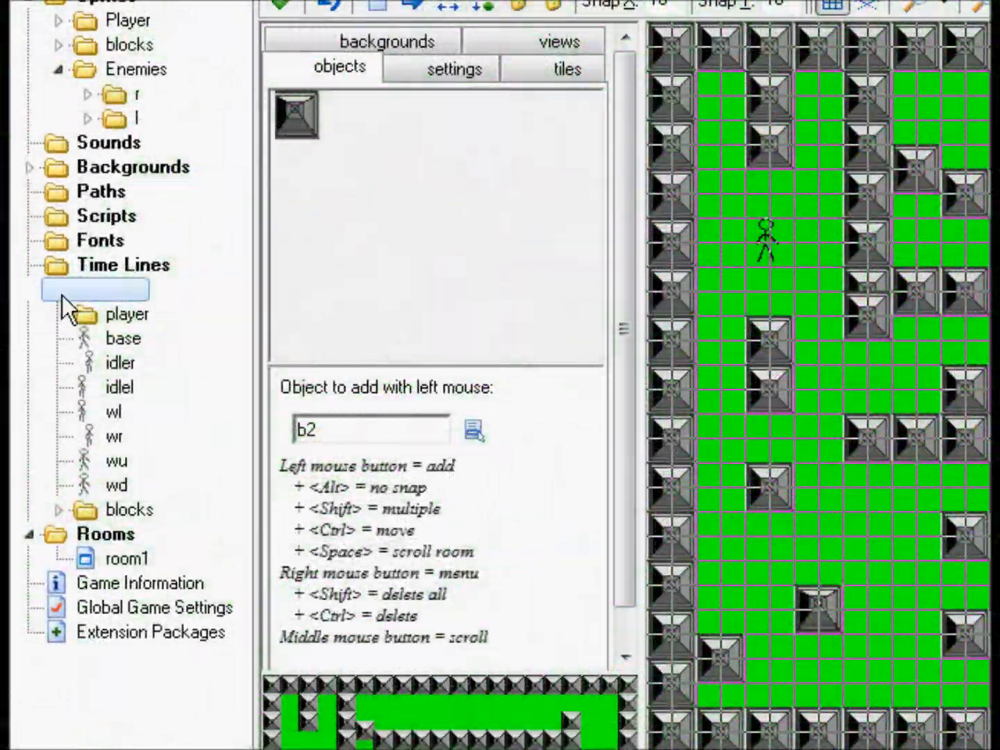
pyautogui.rightClick(63, 294)
pyautogui.click(166, 394)
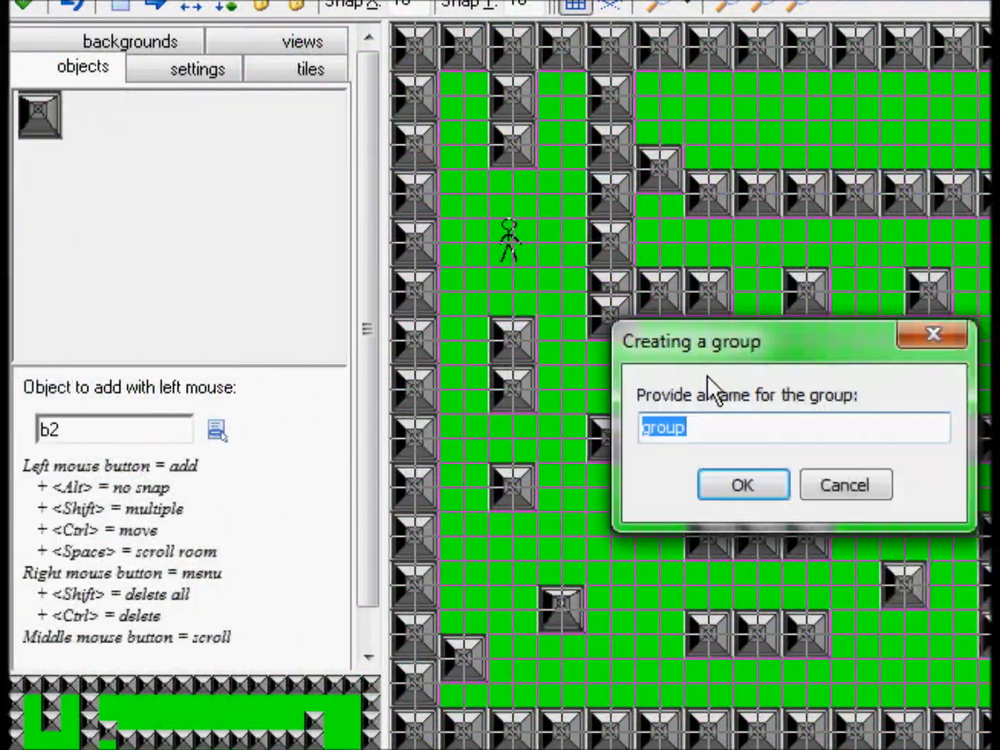
pyautogui.press('BackSpace')
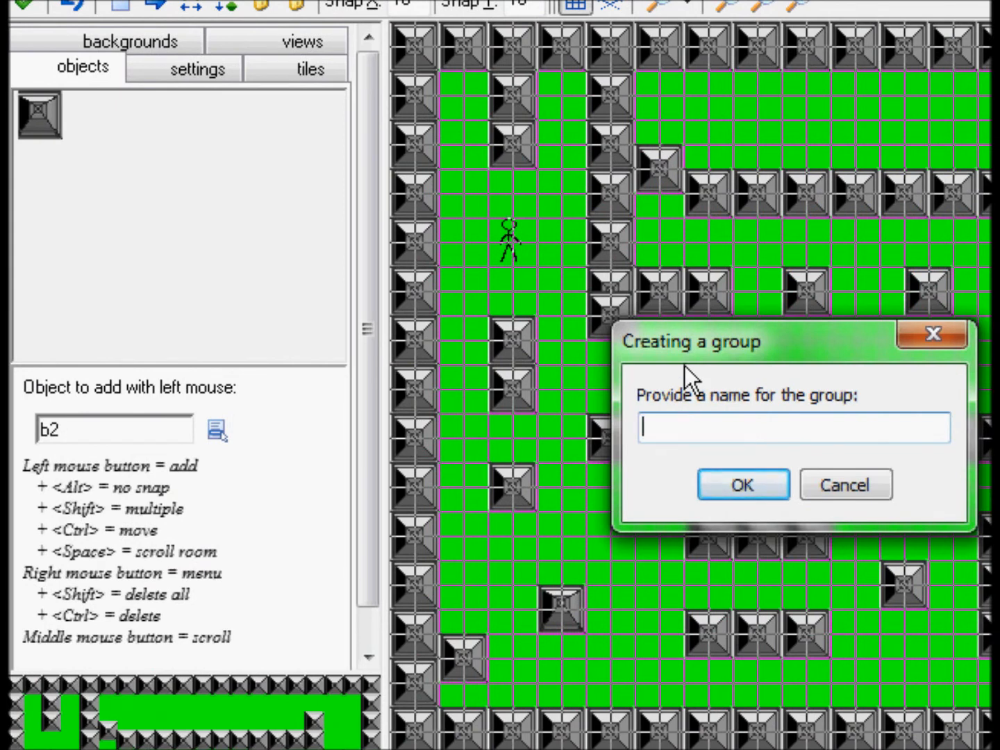
pyautogui.write('C')
pyautogui.press('BackSpace')
pyautogui.write('E')
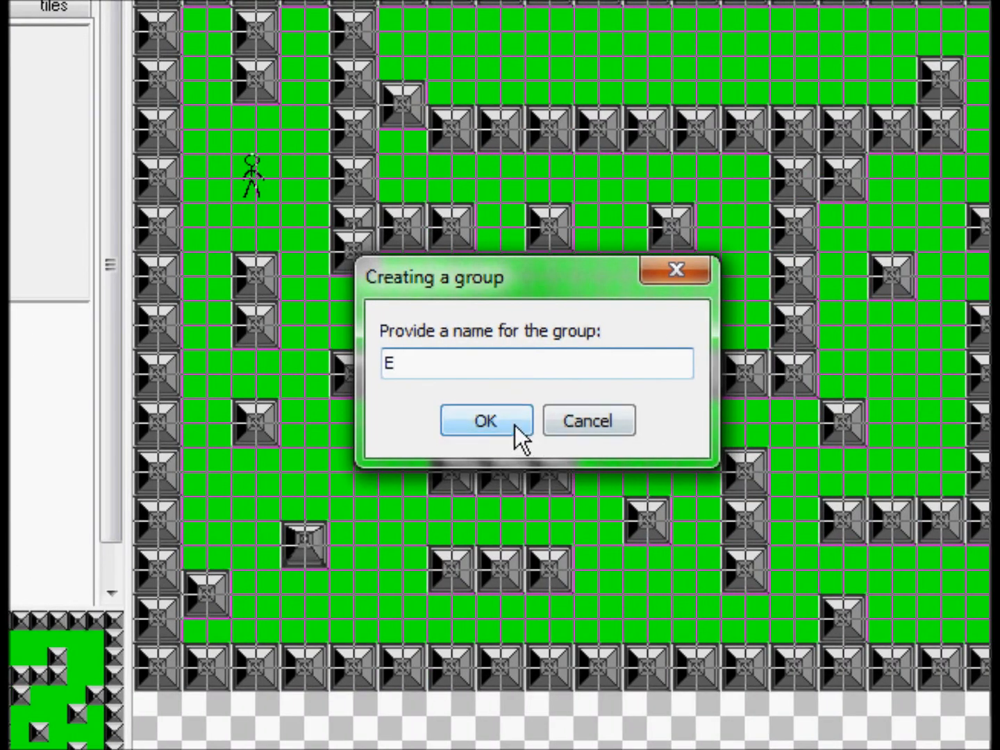
pyautogui.click(505, 424)
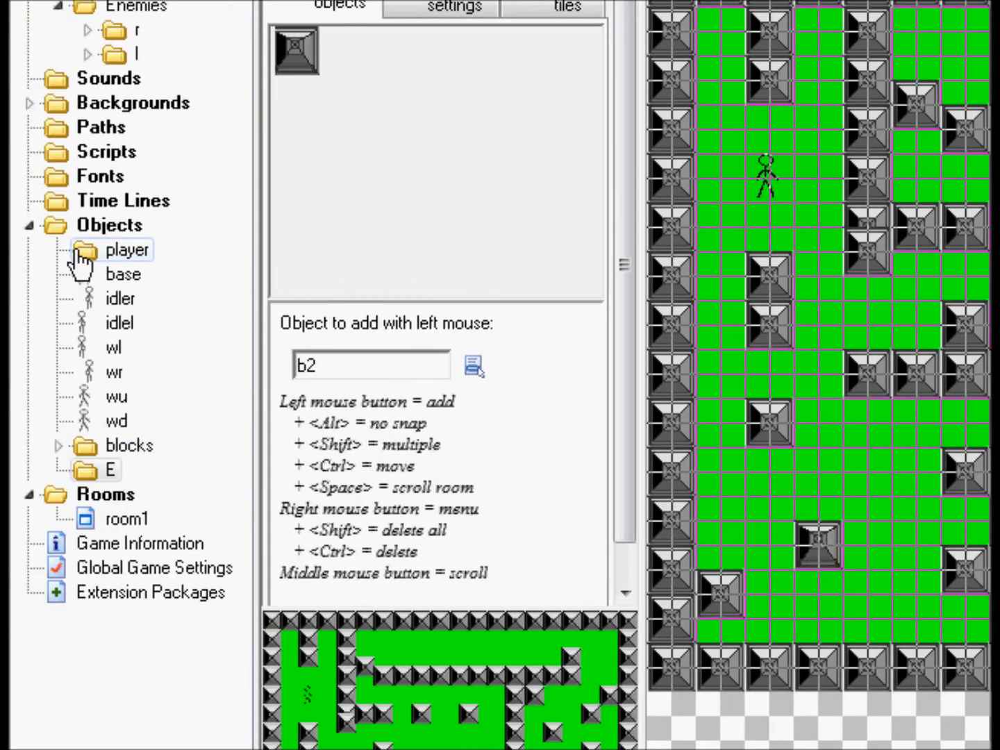
# Move the base, idler, idlel, wl, wr, wu and wd objects into the player group and collapse it
pyautogui.click(86, 259)
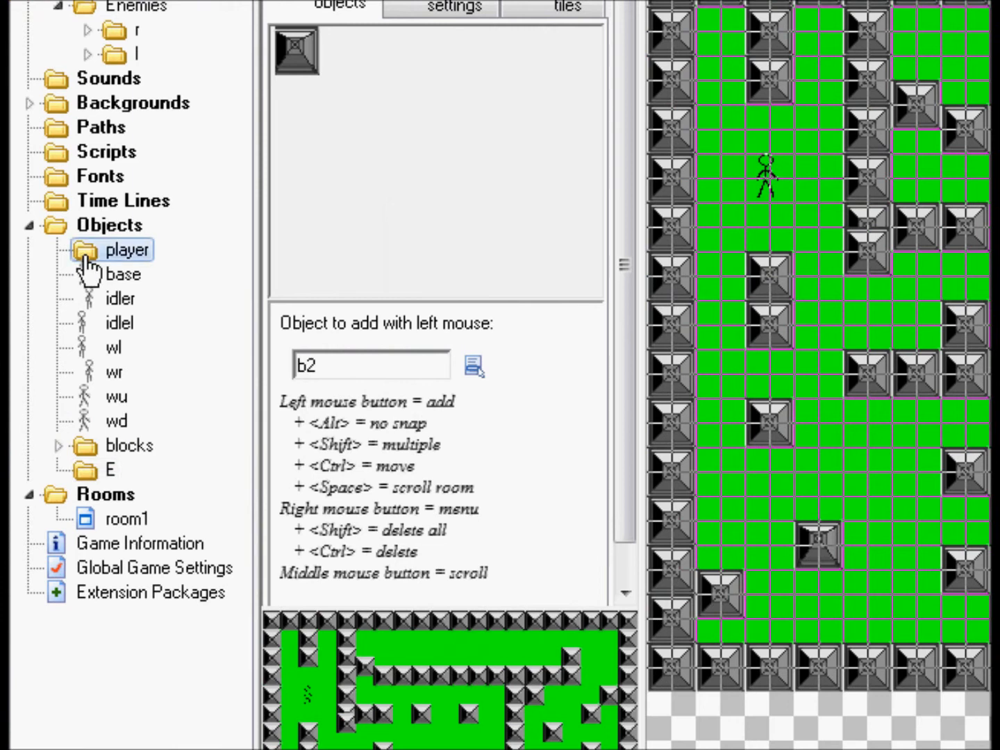
pyautogui.moveTo(111, 253)
pyautogui.mouseDown()
pyautogui.moveTo(109, 284)
pyautogui.moveTo(127, 271)
pyautogui.moveTo(118, 248)
pyautogui.mouseUp()
pyautogui.moveTo(119, 298); pyautogui.dragTo(99, 245)
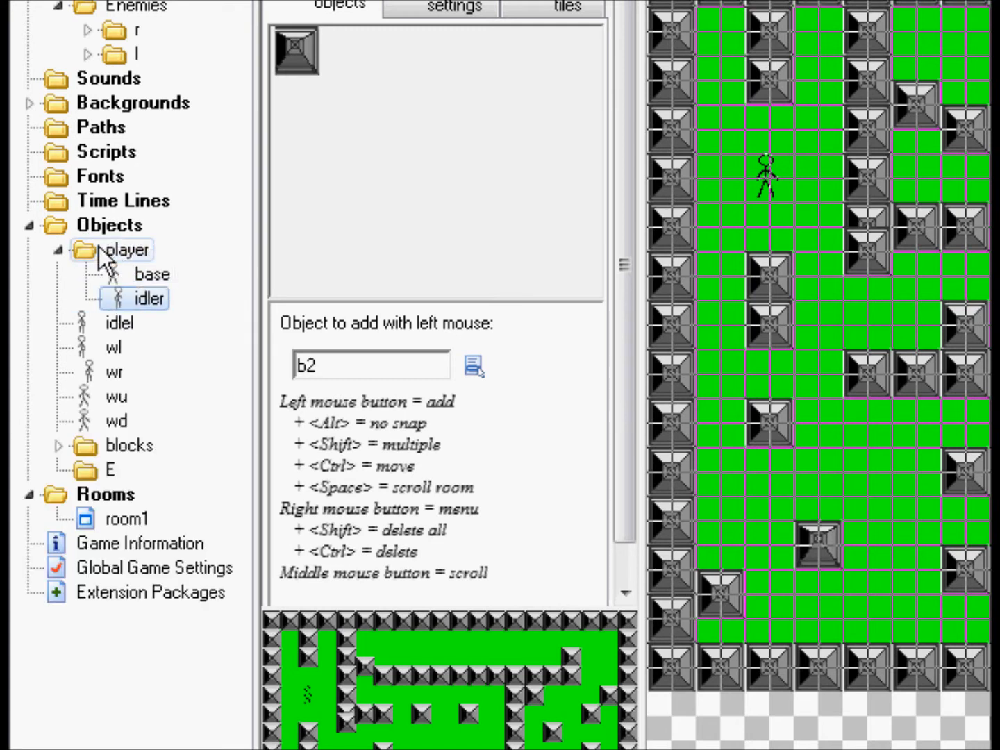
pyautogui.moveTo(90, 312); pyautogui.dragTo(105, 256)
pyautogui.moveTo(109, 346); pyautogui.dragTo(111, 247)
pyautogui.moveTo(104, 372); pyautogui.dragTo(129, 253)
pyautogui.moveTo(111, 397); pyautogui.dragTo(104, 253)
pyautogui.moveTo(111, 421); pyautogui.dragTo(53, 299)
pyautogui.click(59, 250)
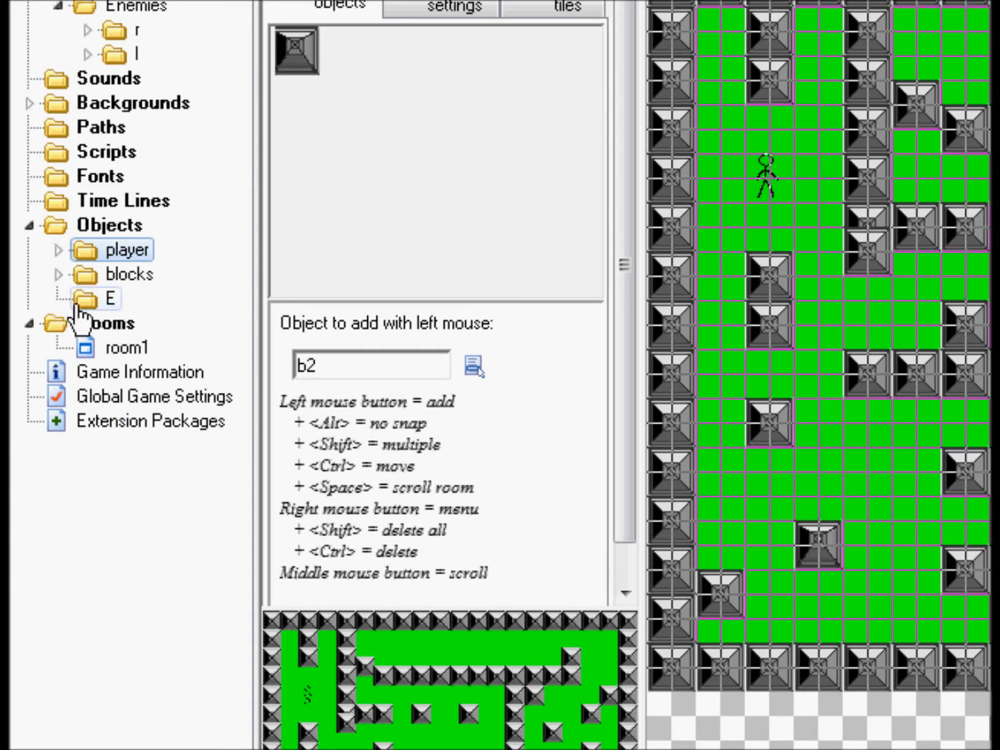
pyautogui.click(83, 302)
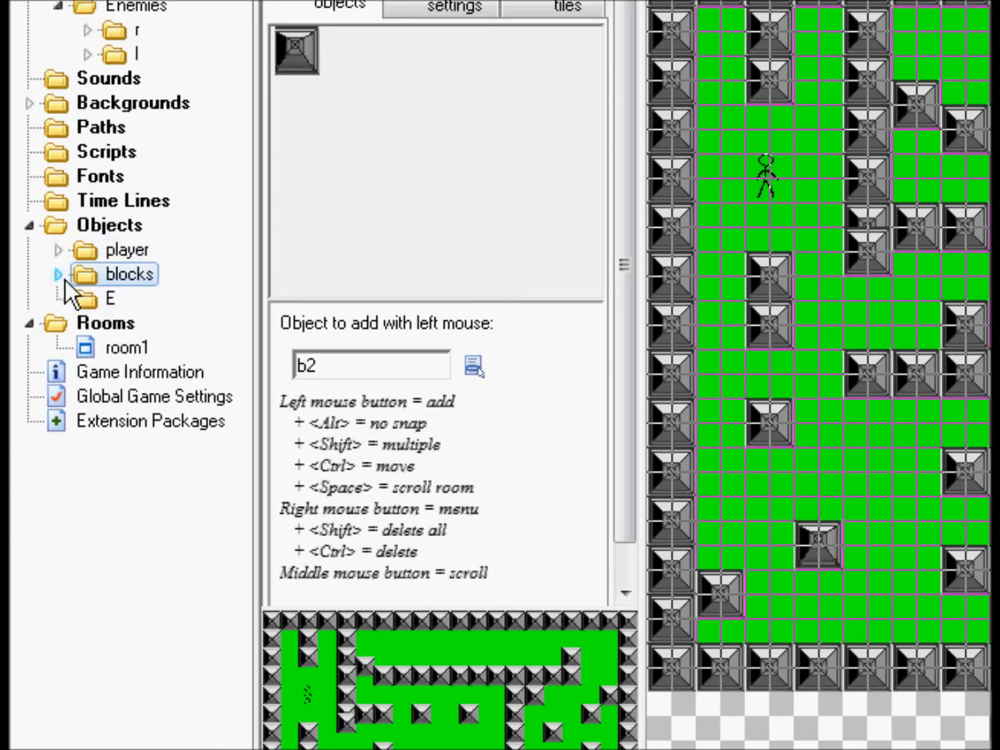
pyautogui.click(61, 253)
pyautogui.click(67, 253)
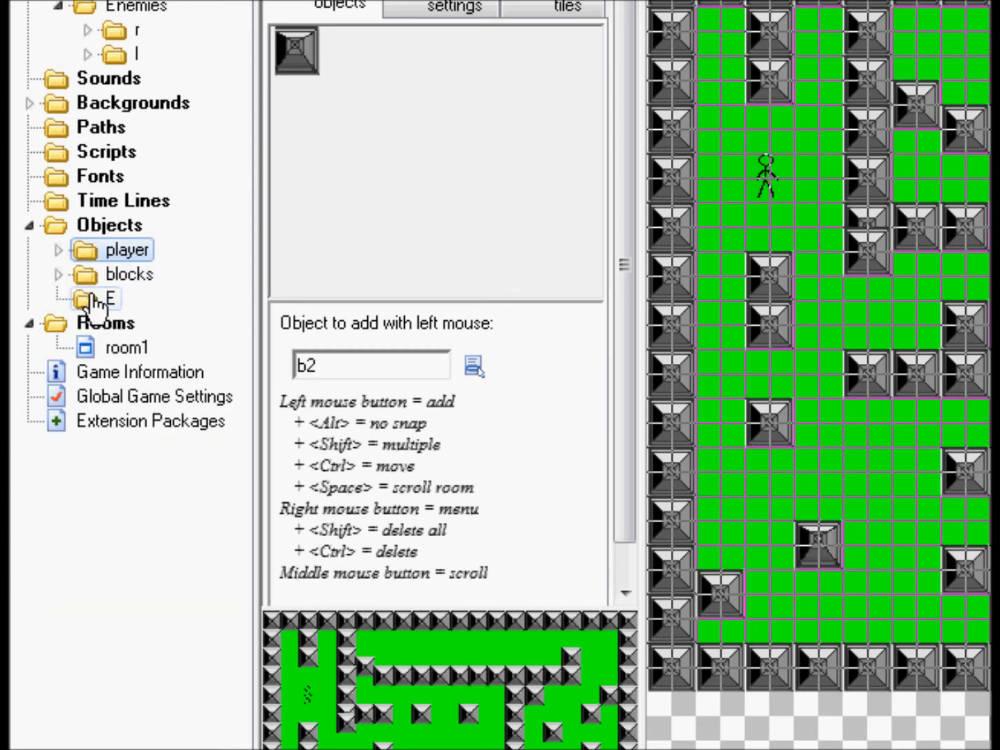
# Create a new group named "c" inside the E object group
pyautogui.rightClick(89, 296)
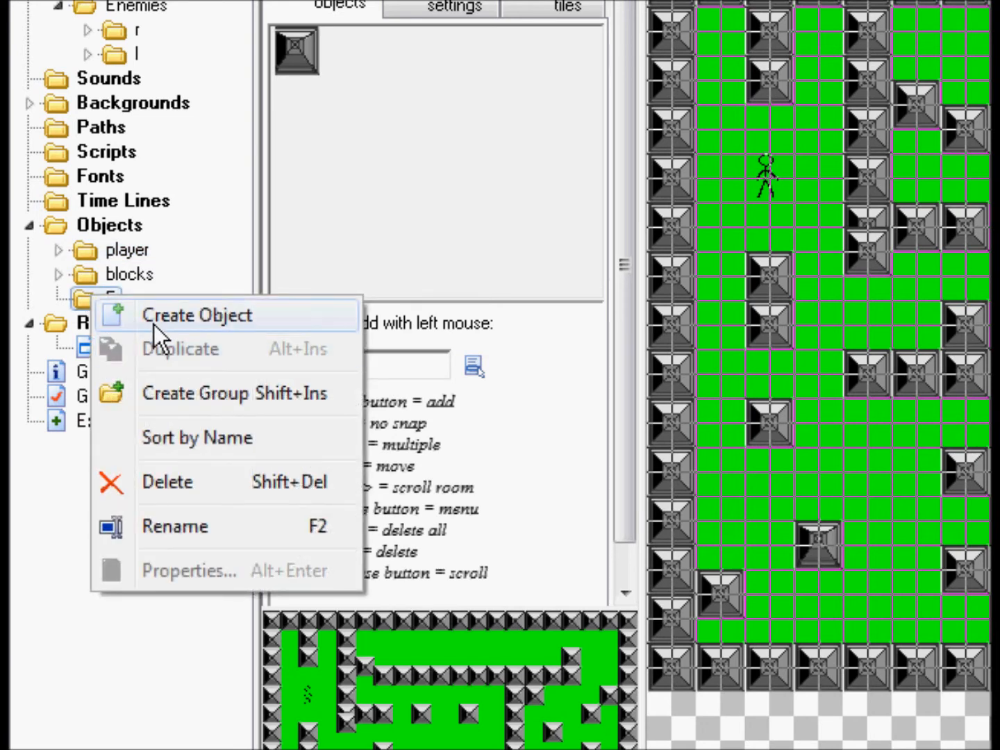
pyautogui.click(150, 394)
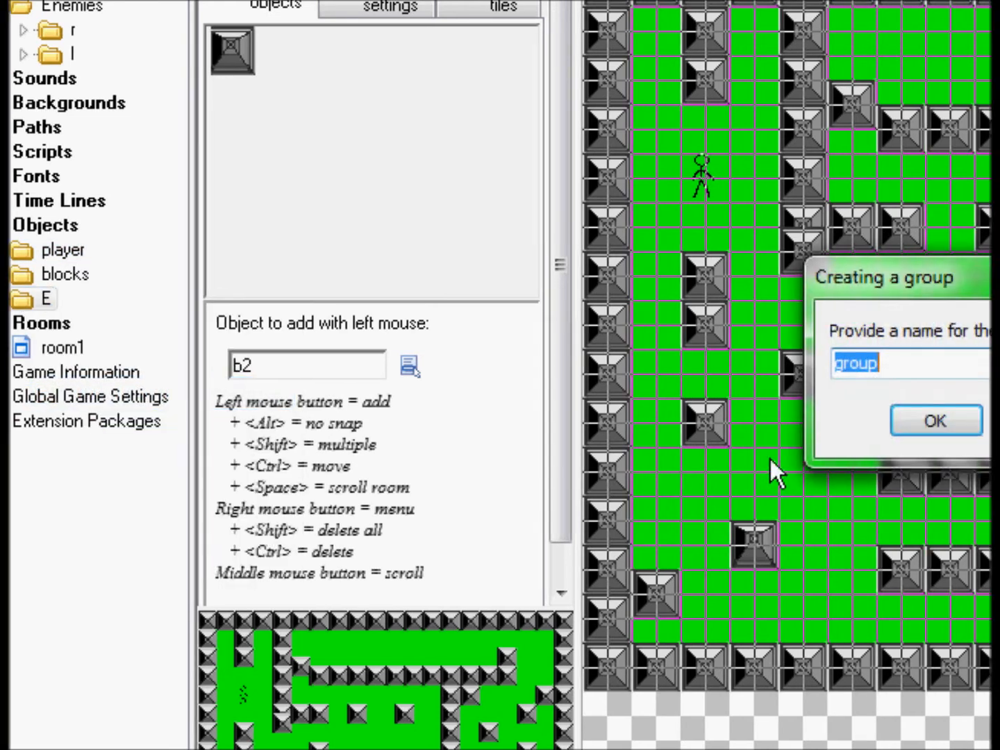
pyautogui.write('c')
pyautogui.click(848, 421)
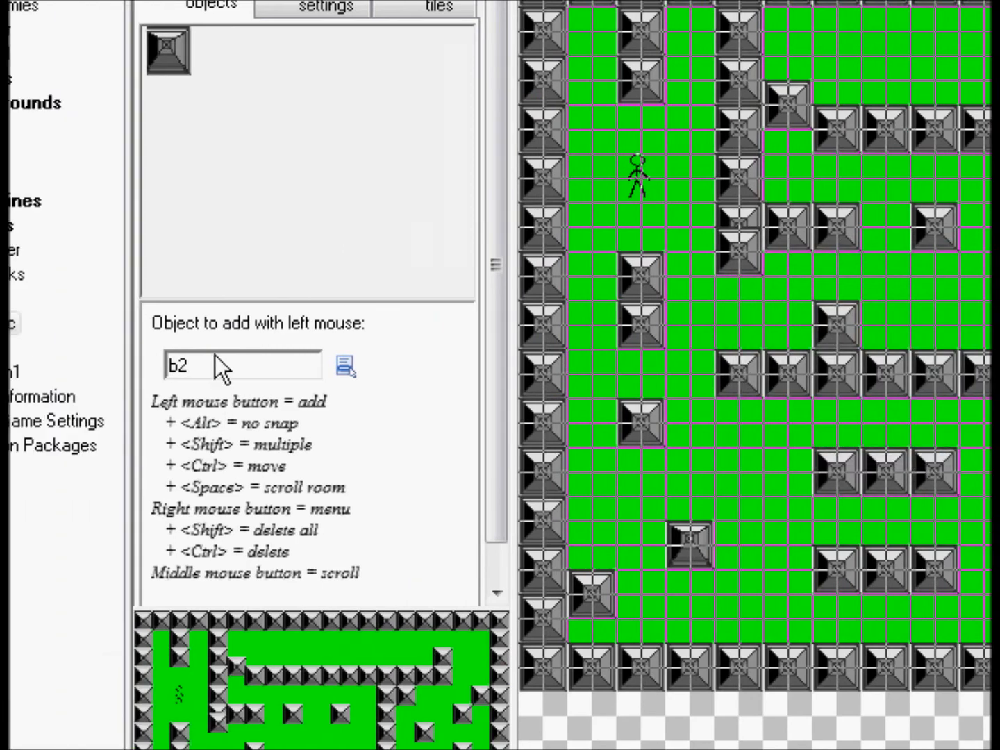
# Create an object in the c group and assign it the crawler f sprite from the Enemies r group
pyautogui.rightClick(141, 322)
pyautogui.click(212, 341)
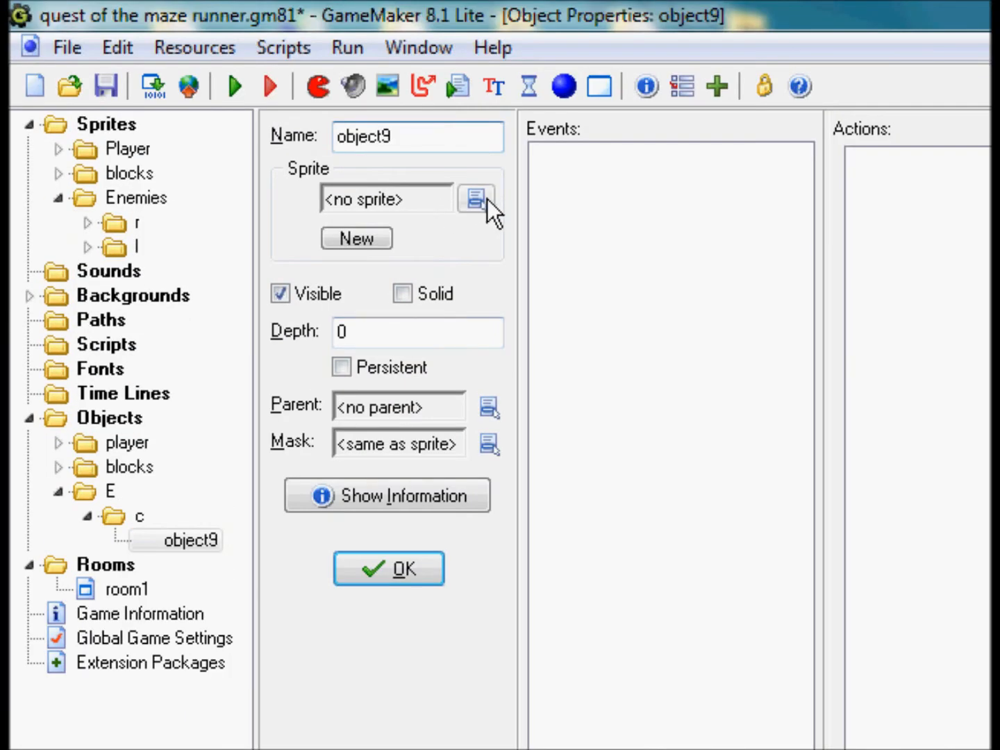
pyautogui.click(486, 199)
pyautogui.moveTo(564, 322)
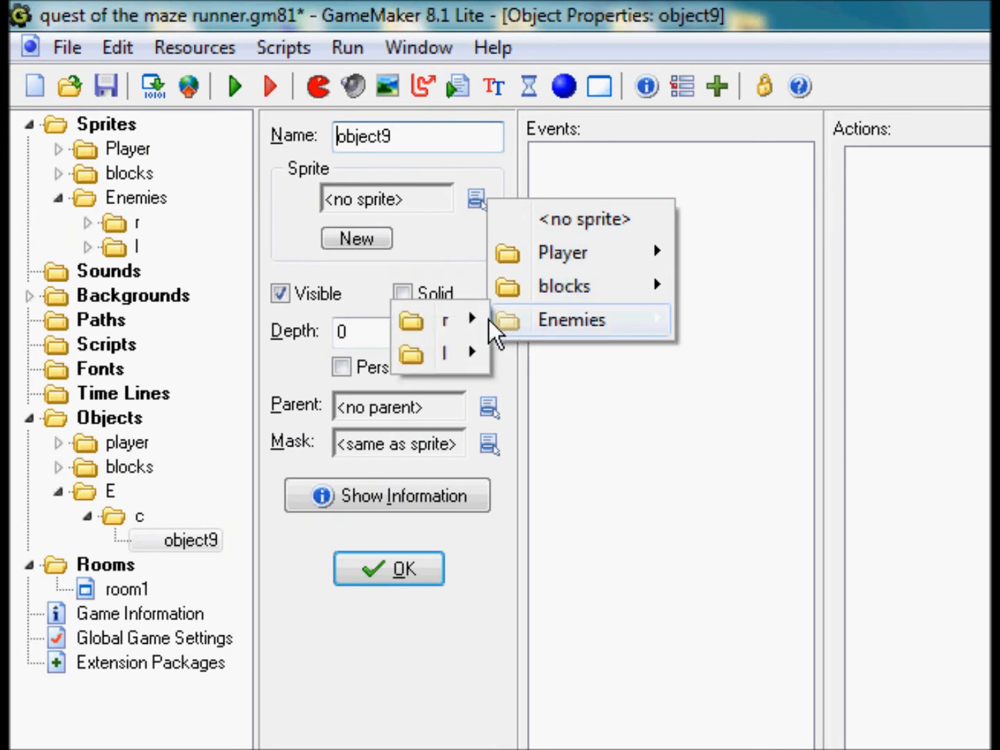
pyautogui.moveTo(465, 324)
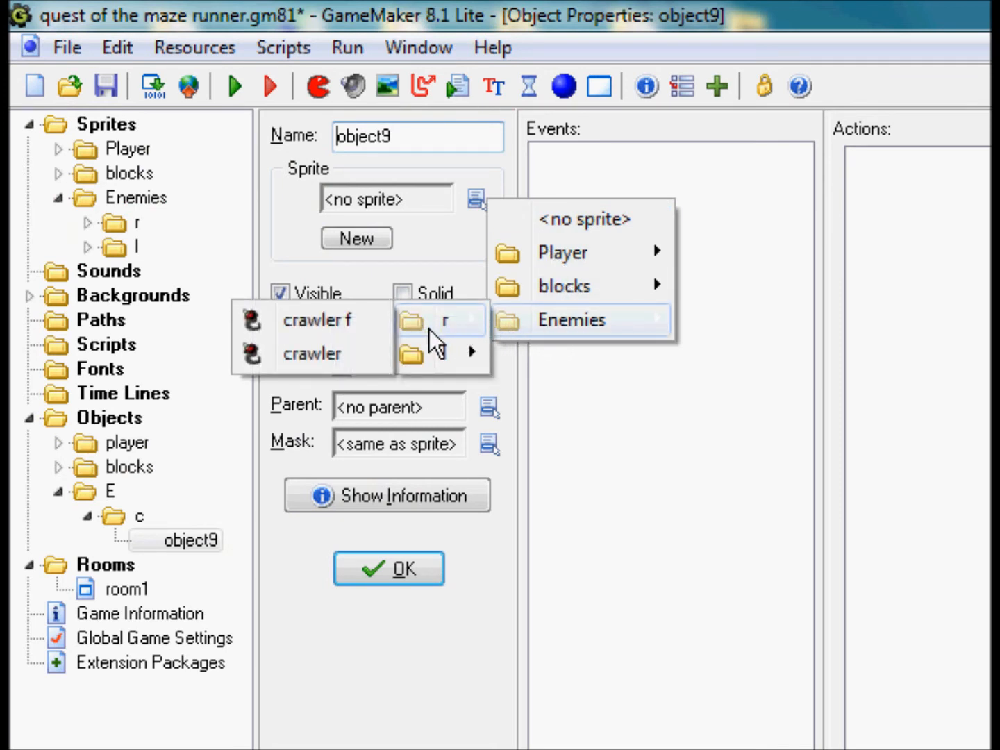
pyautogui.click(366, 318)
# Mirror the crawler f sprite in the r group horizontally, applying the change to all its images
pyautogui.doubleClick(141, 529)
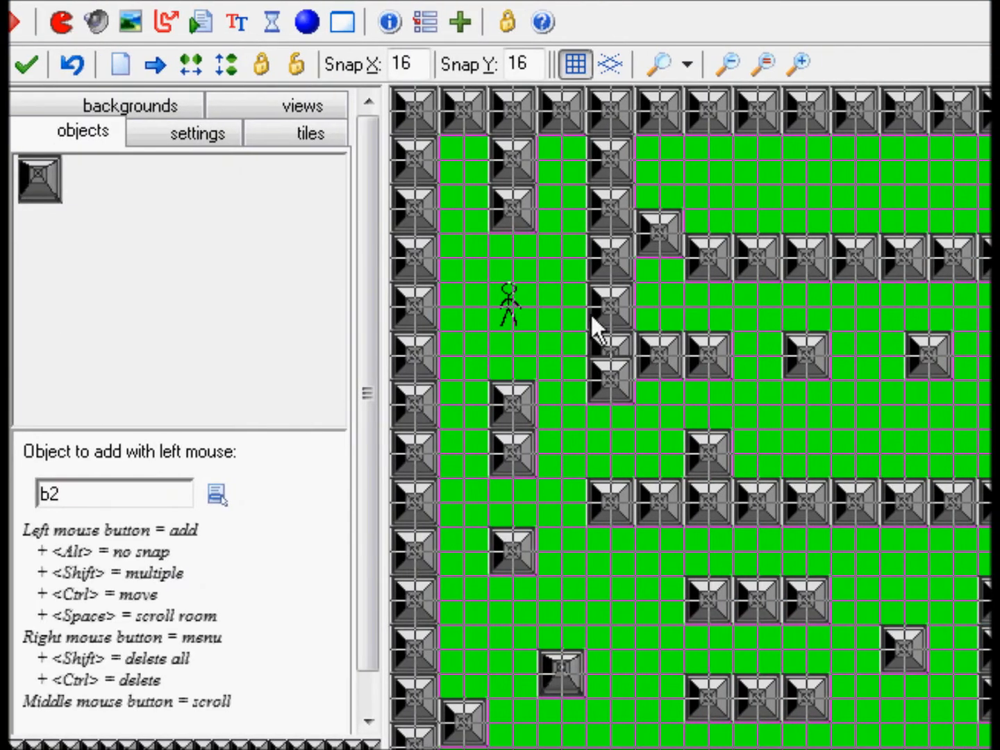
pyautogui.scroll(1, 455, 276)
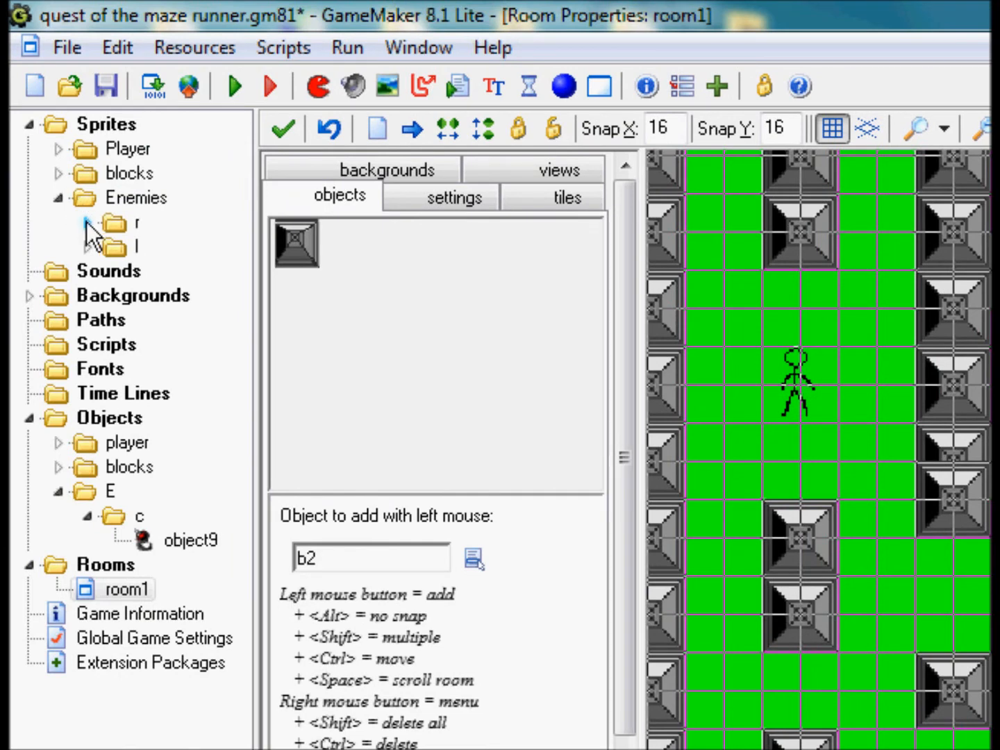
pyautogui.click(87, 222)
pyautogui.doubleClick(144, 248)
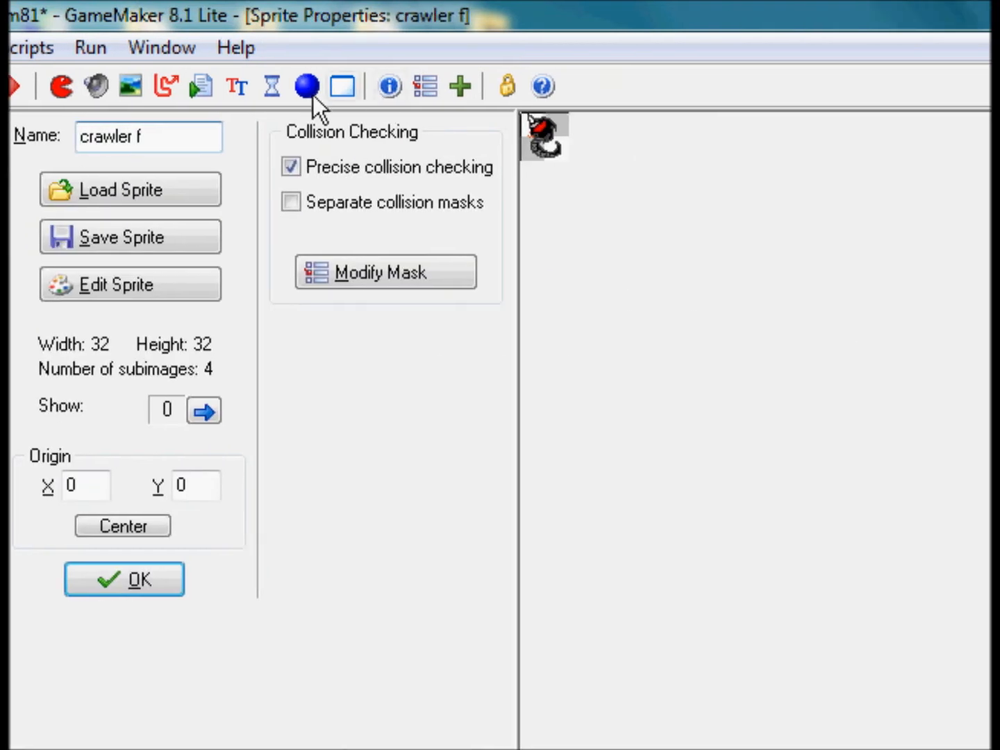
pyautogui.click(441, 285)
pyautogui.click(541, 90)
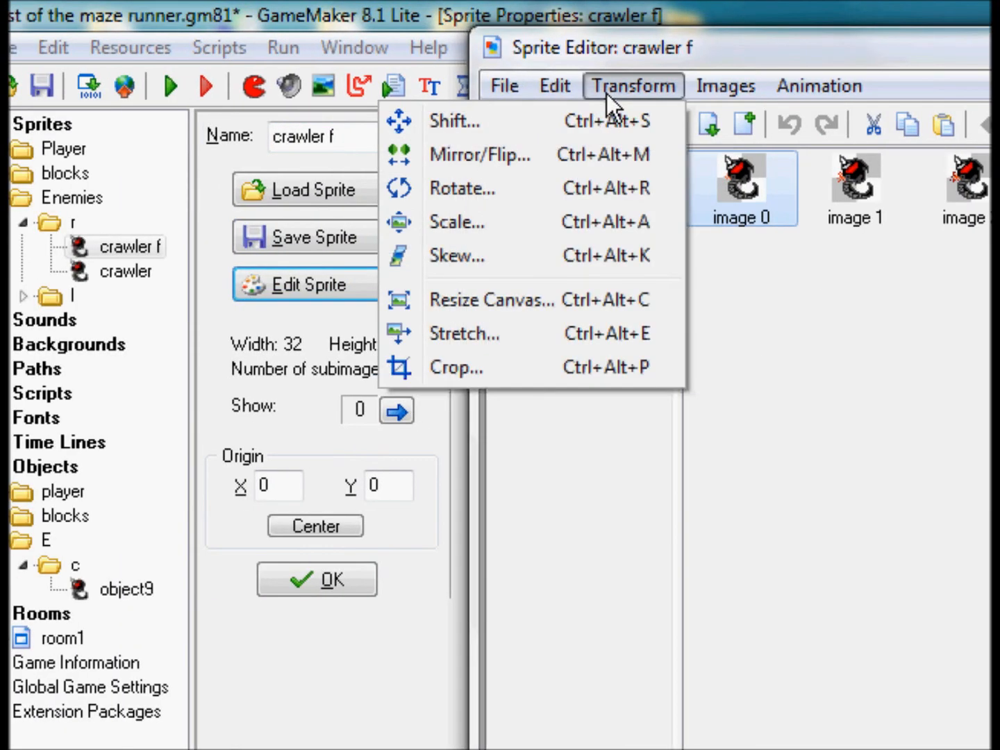
pyautogui.click(575, 154)
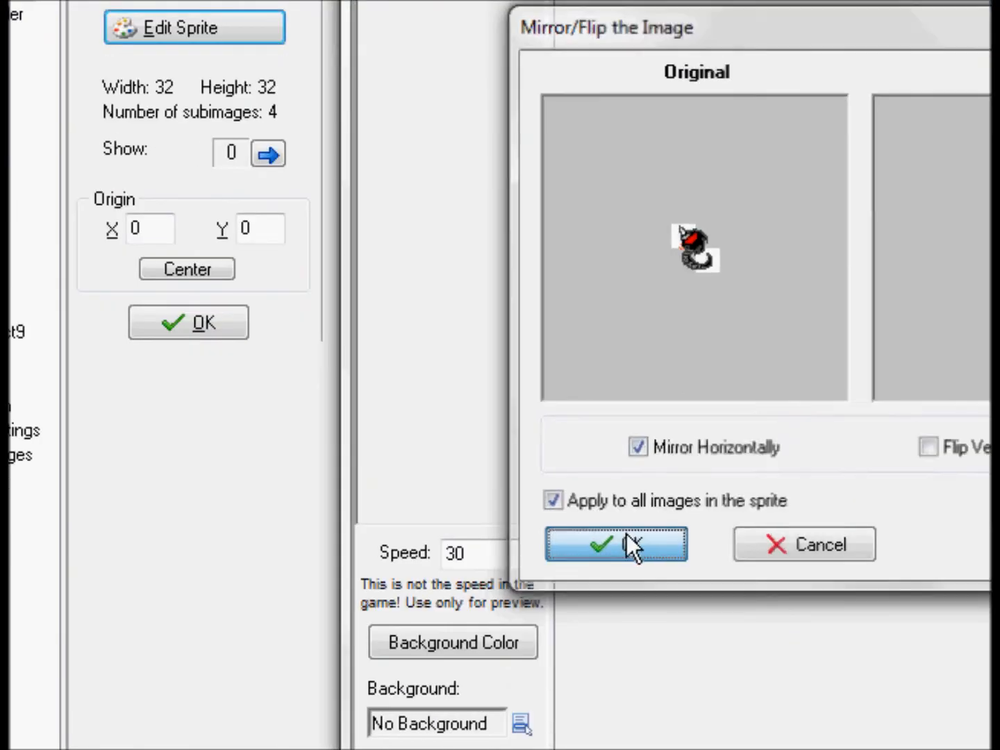
pyautogui.click(627, 540)
pyautogui.click(381, 123)
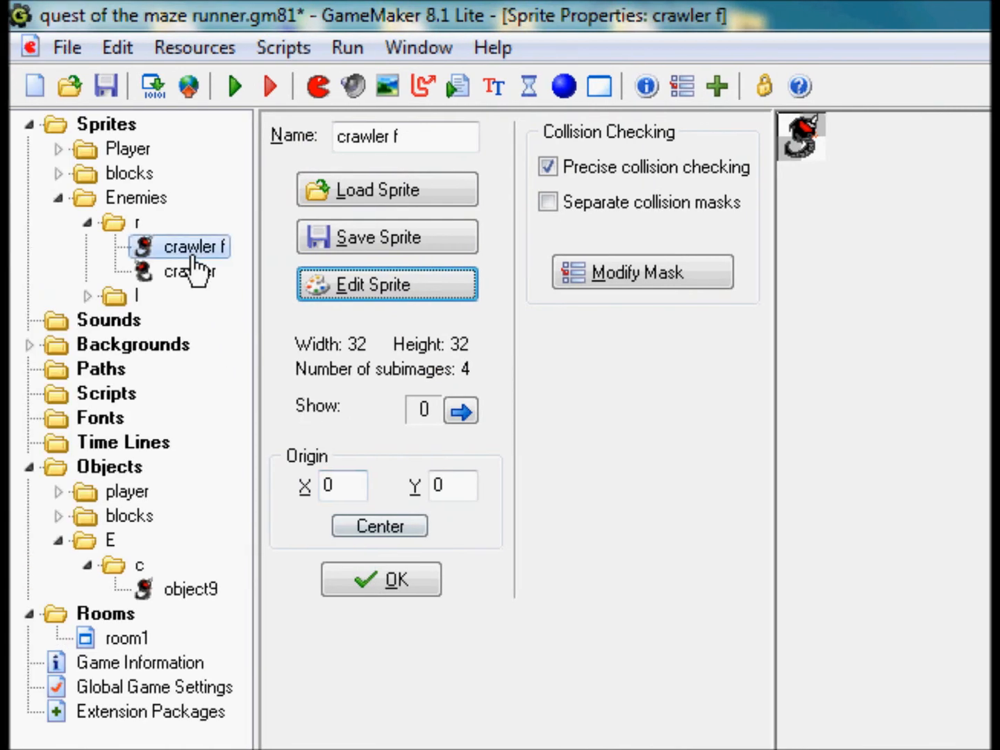
# Mirror the crawler sprite in the r group horizontally across all its images and accept the sprite properties
pyautogui.doubleClick(196, 271)
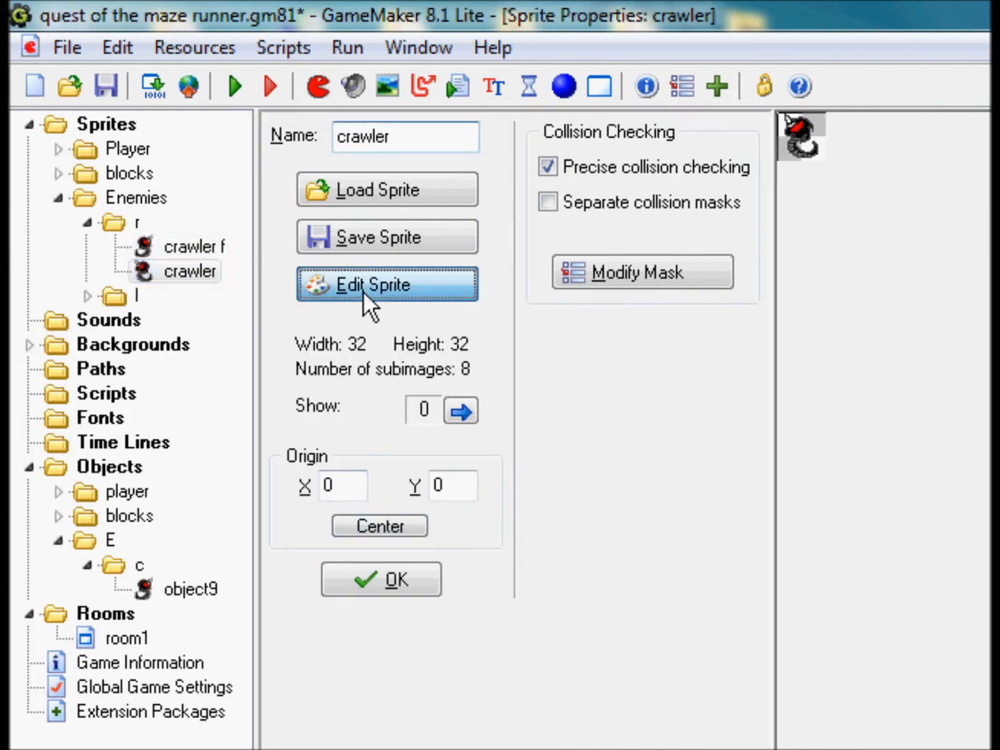
pyautogui.click(363, 292)
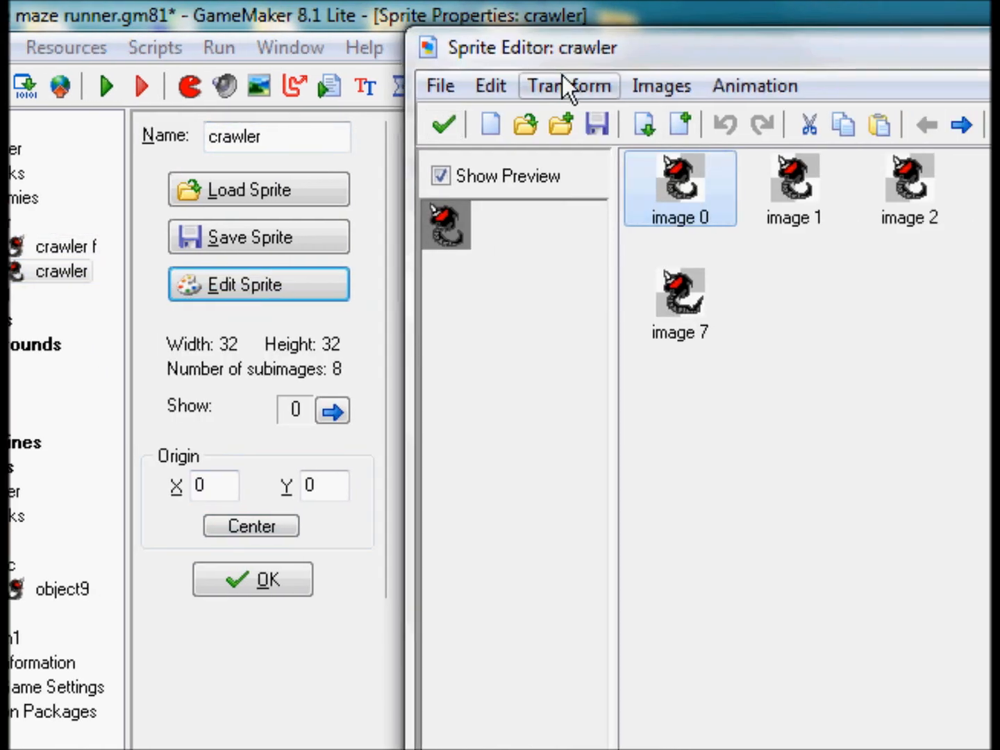
pyautogui.click(565, 78)
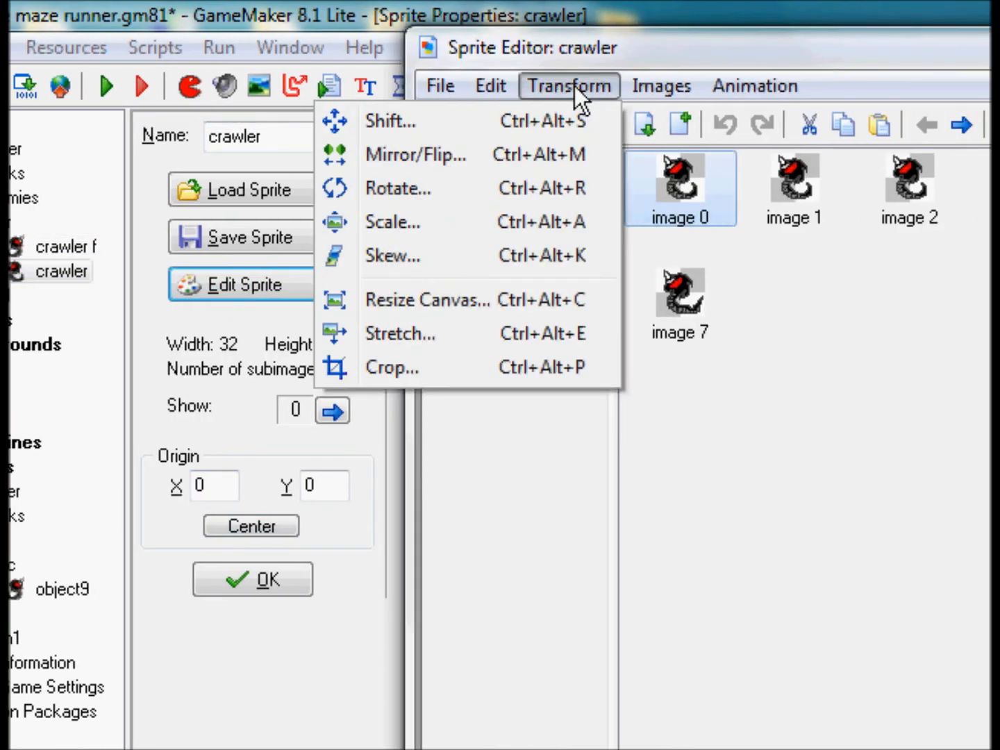
pyautogui.click(517, 155)
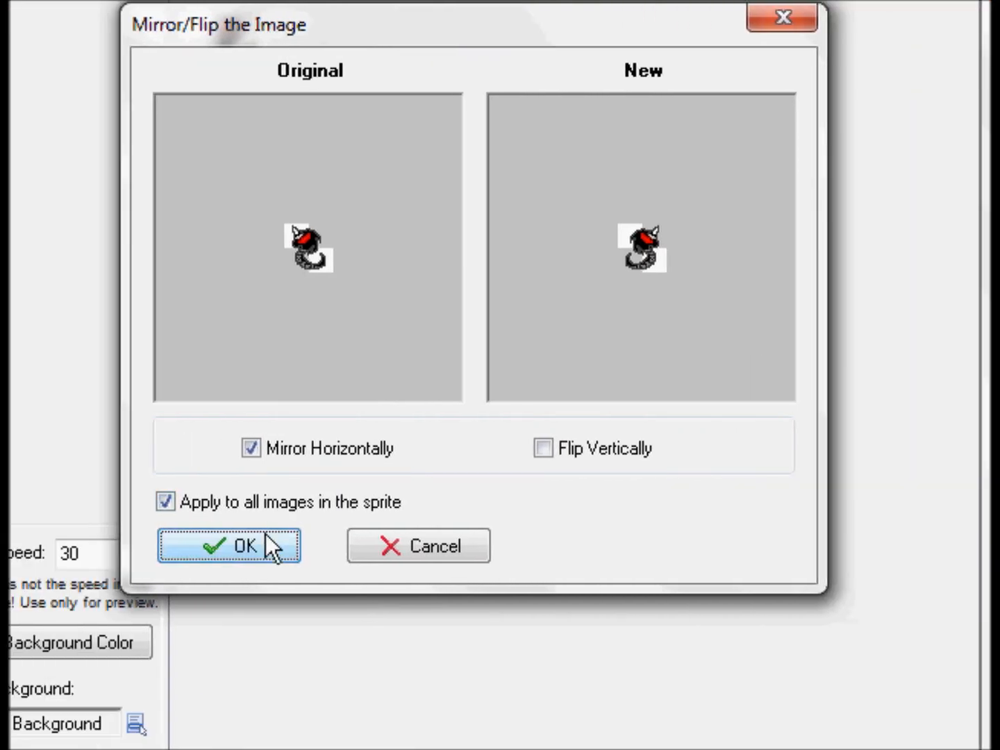
pyautogui.click(586, 545)
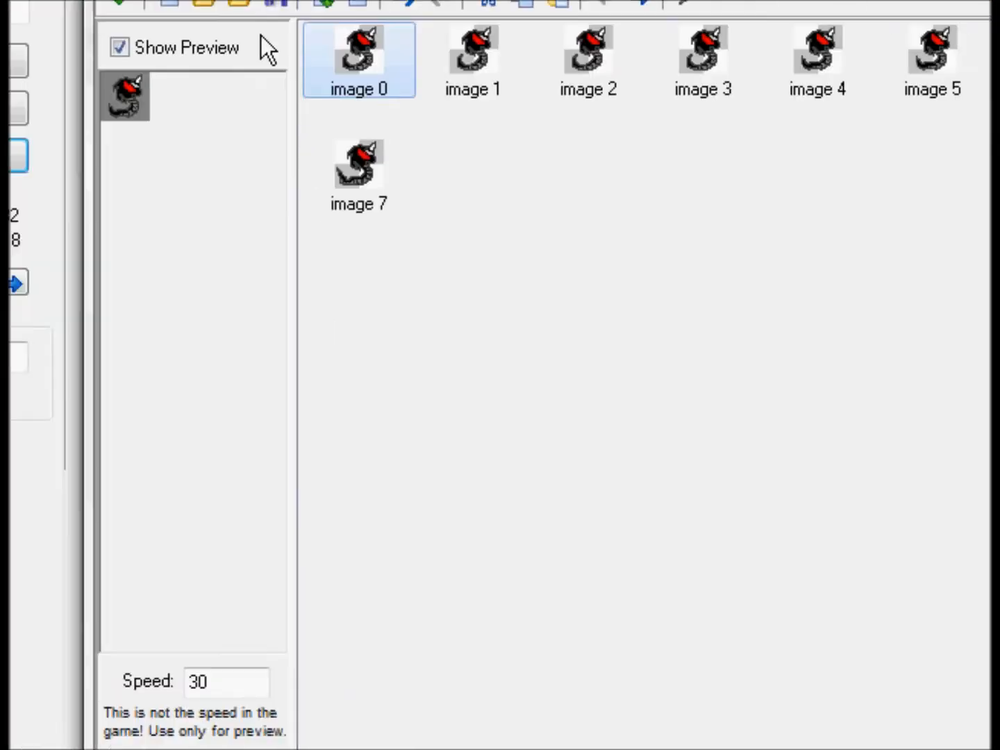
pyautogui.click(314, 126)
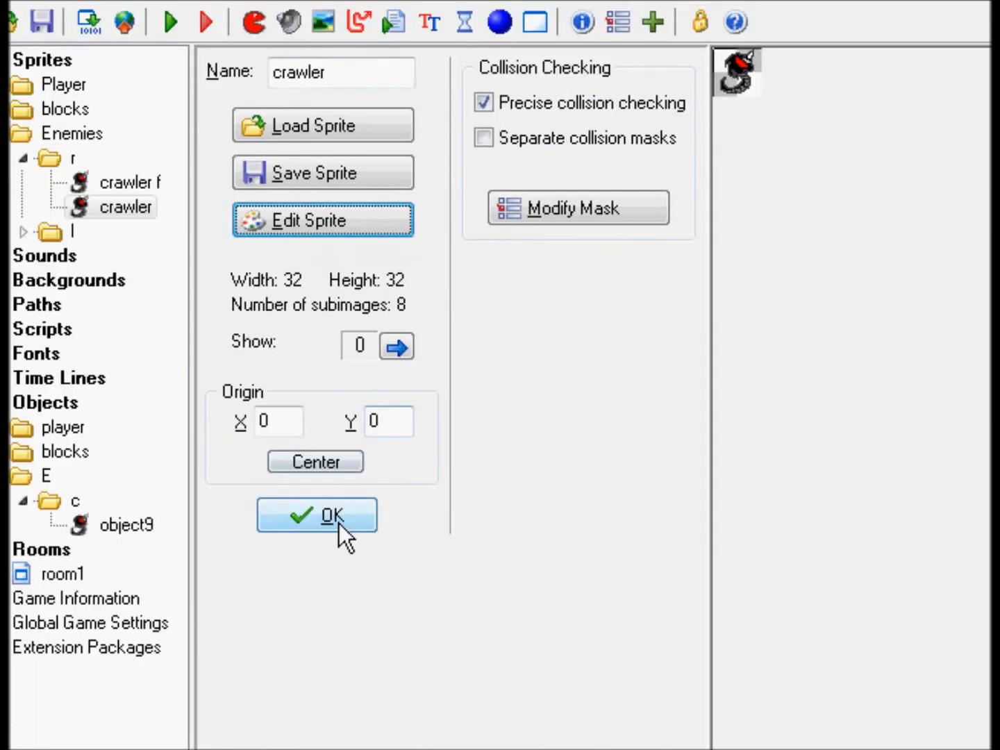
pyautogui.click(339, 522)
pyautogui.click(293, 514)
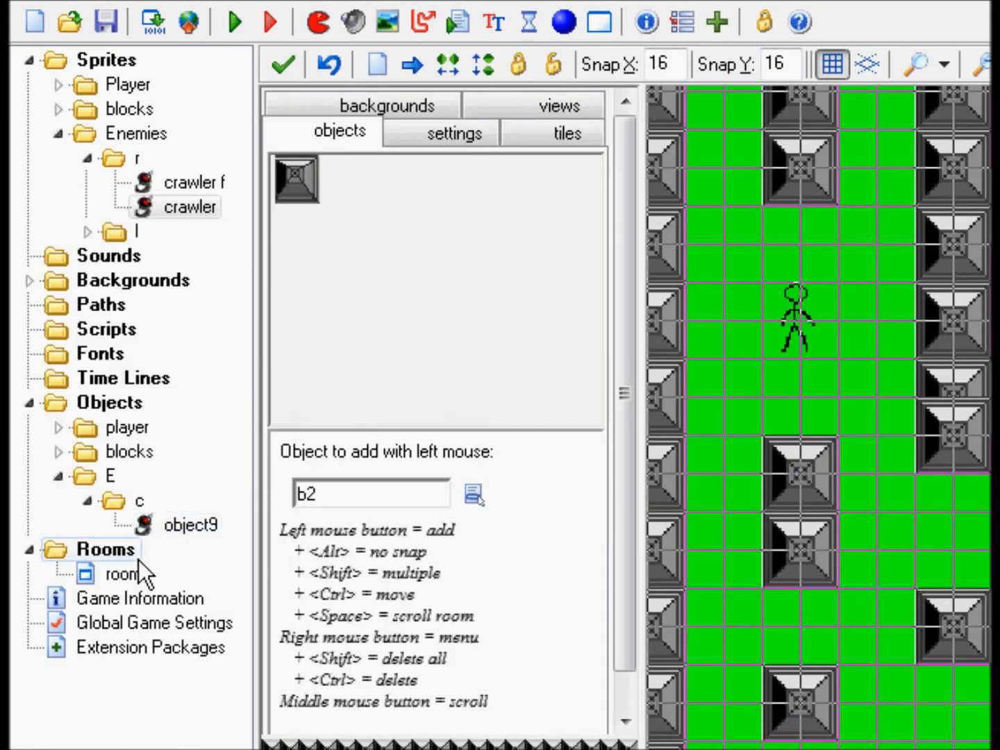
# Select object9 for placement in room1 and add a crawler in the corridor above a row of three blocks
pyautogui.click(135, 575)
pyautogui.click(527, 228)
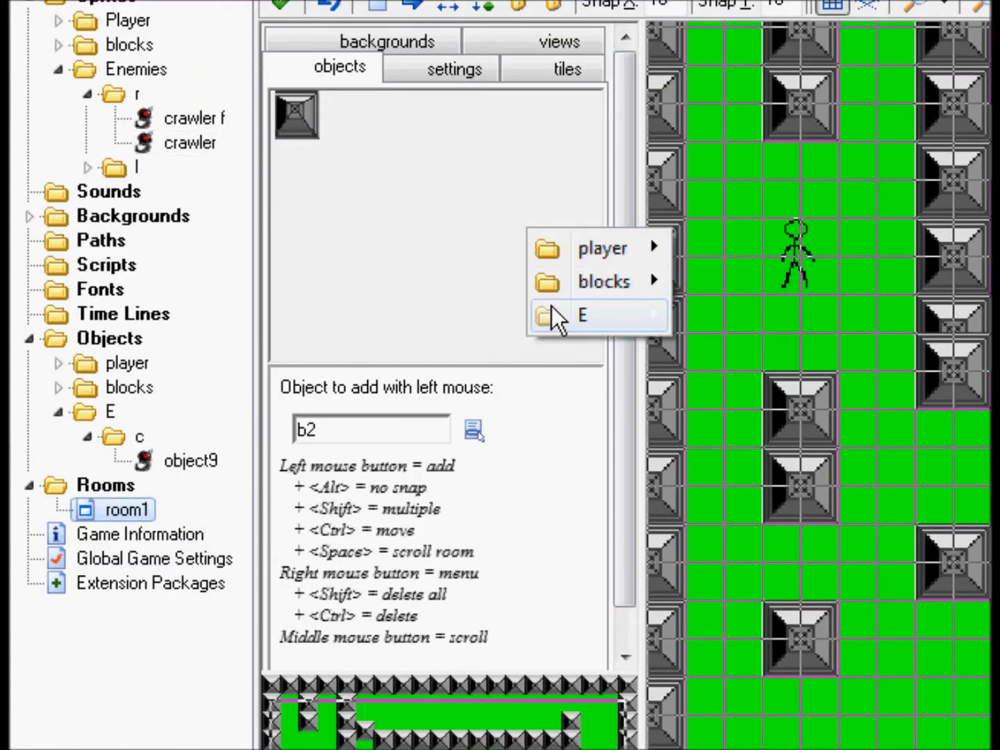
pyautogui.moveTo(548, 316)
pyautogui.moveTo(479, 316)
pyautogui.click(386, 315)
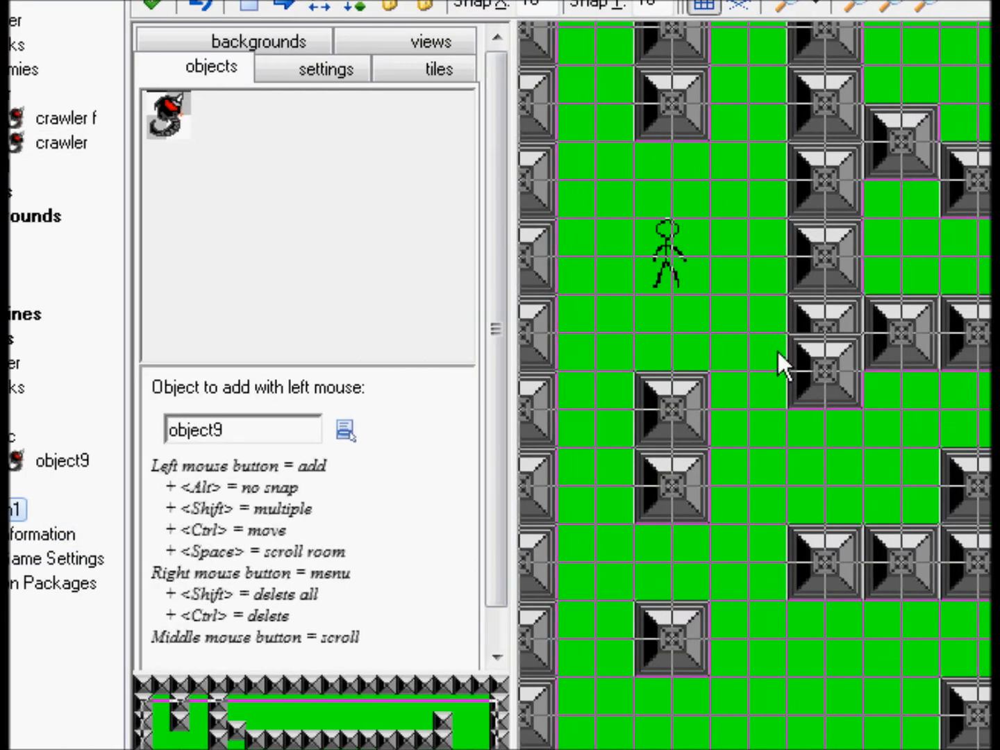
pyautogui.click(721, 499)
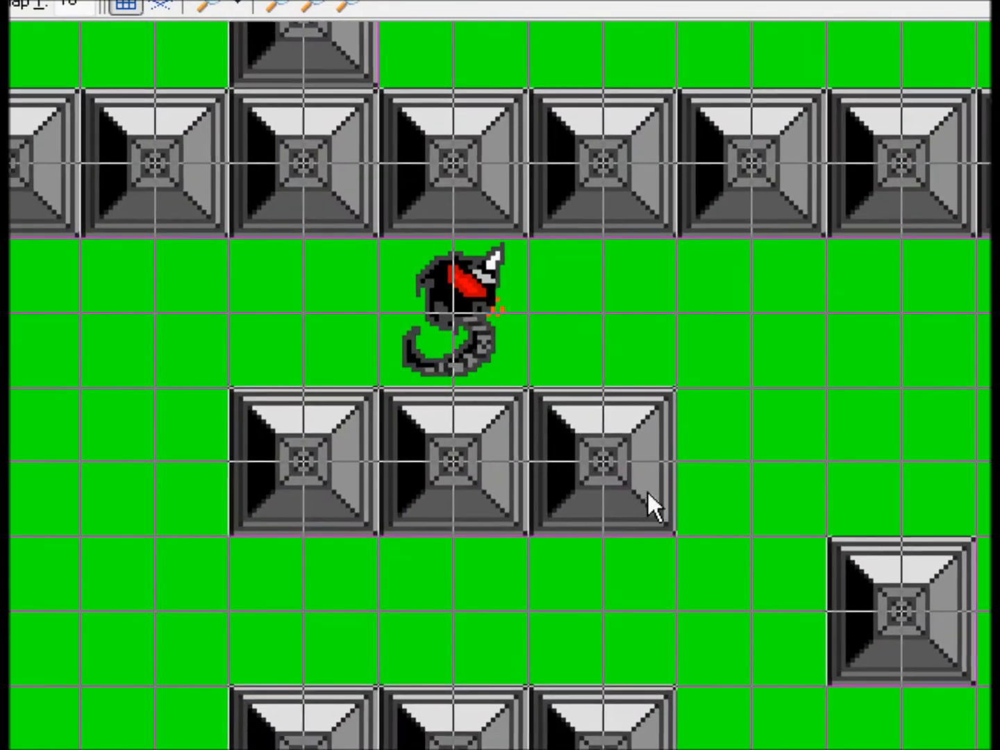
# Add further crawlers in the upper, middle and bottom corridors of the room1 maze
pyautogui.moveTo(647, 489); pyautogui.dragTo(694, 331, button='middle')
pyautogui.scroll(-2, 602, 421)
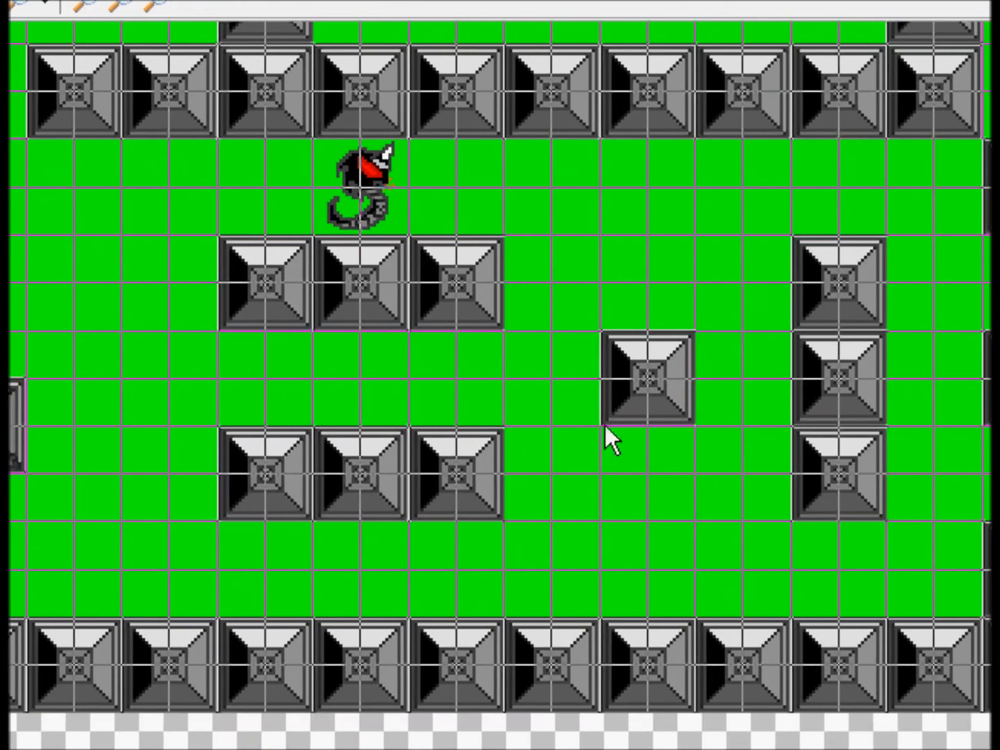
pyautogui.moveTo(861, 461); pyautogui.dragTo(392, 342, button='middle')
pyautogui.moveTo(651, 366); pyautogui.dragTo(255, 546, button='middle')
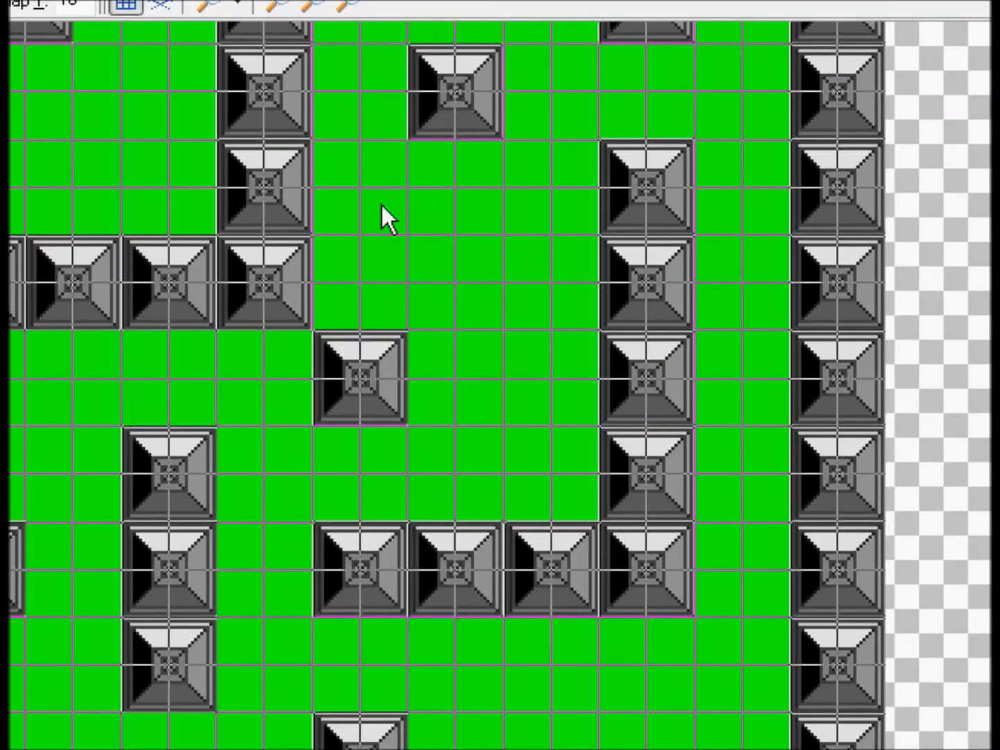
pyautogui.moveTo(379, 203); pyautogui.dragTo(417, 535, button='middle')
pyautogui.moveTo(647, 264); pyautogui.dragTo(753, 372, button='middle')
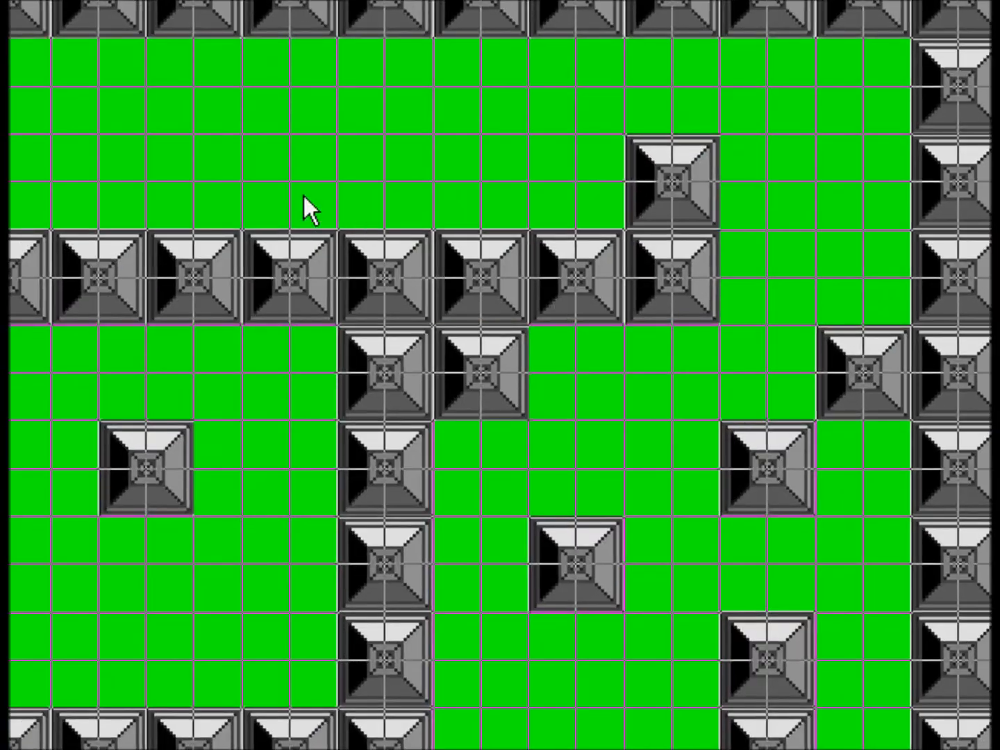
pyautogui.moveTo(247, 168); pyautogui.dragTo(311, 233, button='middle')
pyautogui.click(332, 220)
pyautogui.scroll(-2, 283, 201)
pyautogui.moveTo(253, 287); pyautogui.dragTo(625, 245, button='middle')
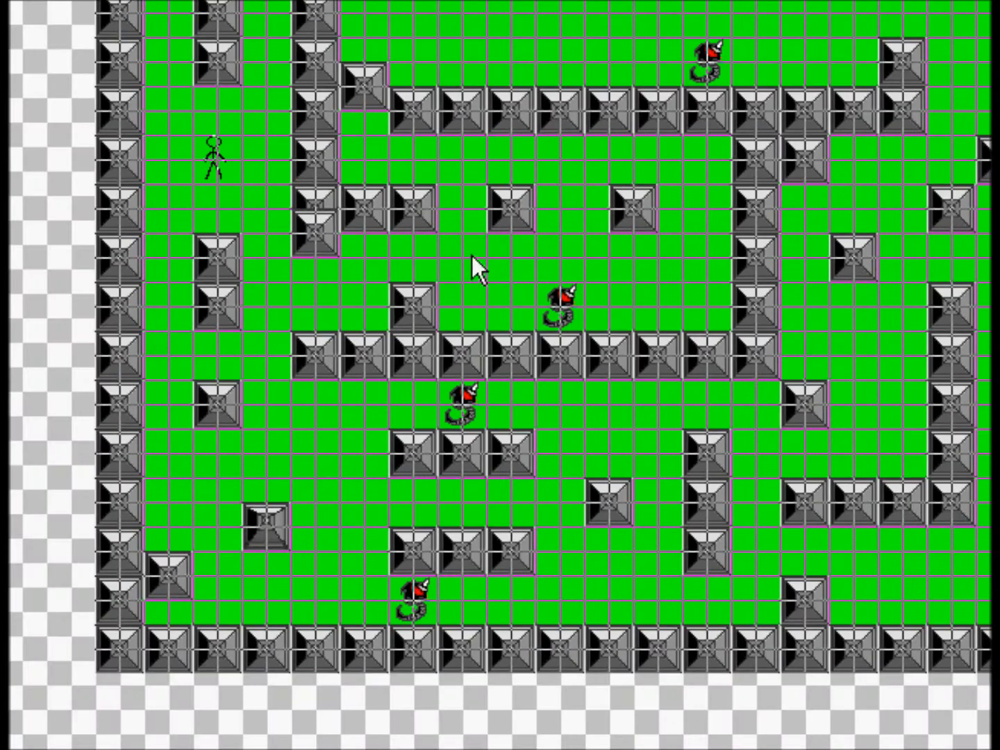
pyautogui.scroll(-2, 881, 287)
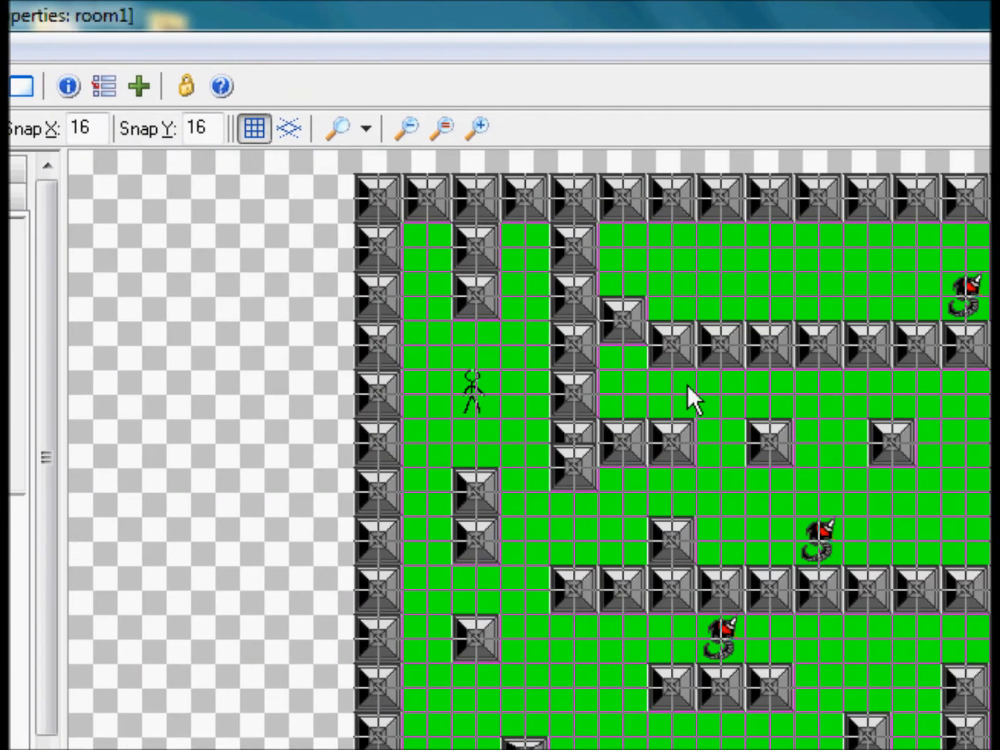
pyautogui.scroll(1, 678, 453)
pyautogui.moveTo(699, 470); pyautogui.dragTo(827, 427, button='middle')
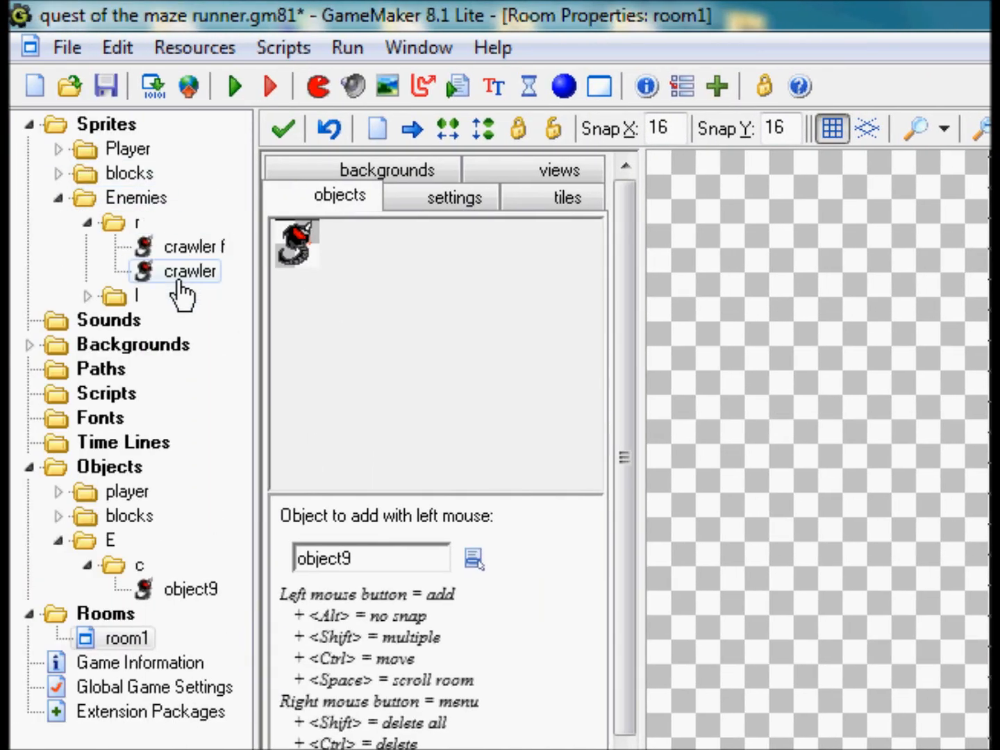
# Change object9's sprite to crawler from the Enemies r group and rename the object "c"
pyautogui.doubleClick(165, 274)
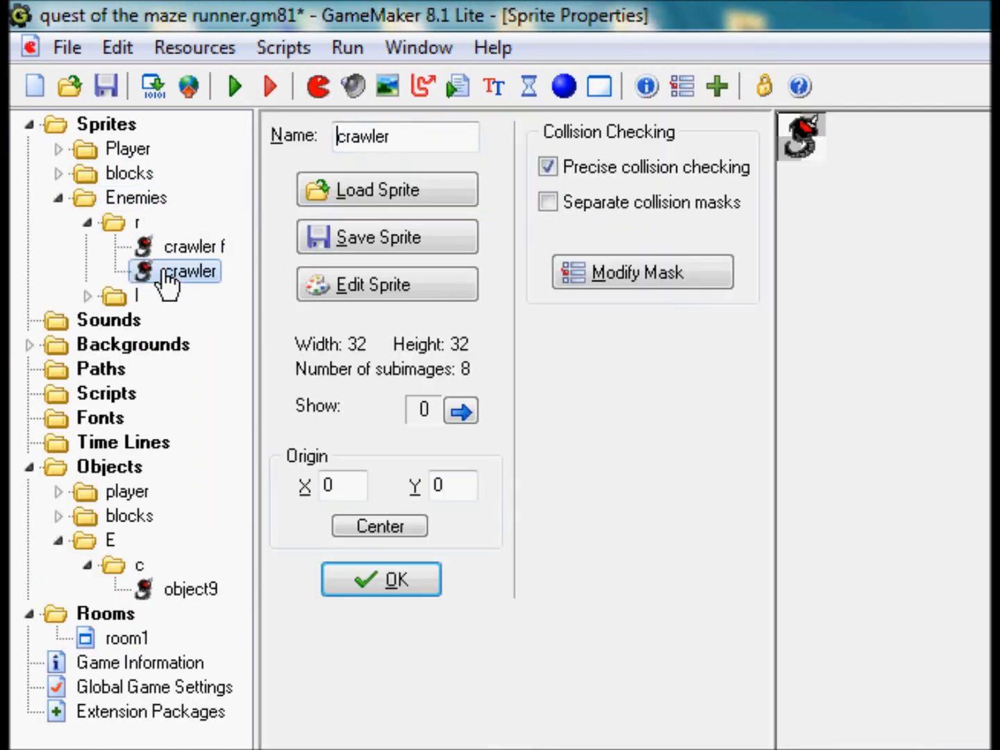
pyautogui.doubleClick(166, 251)
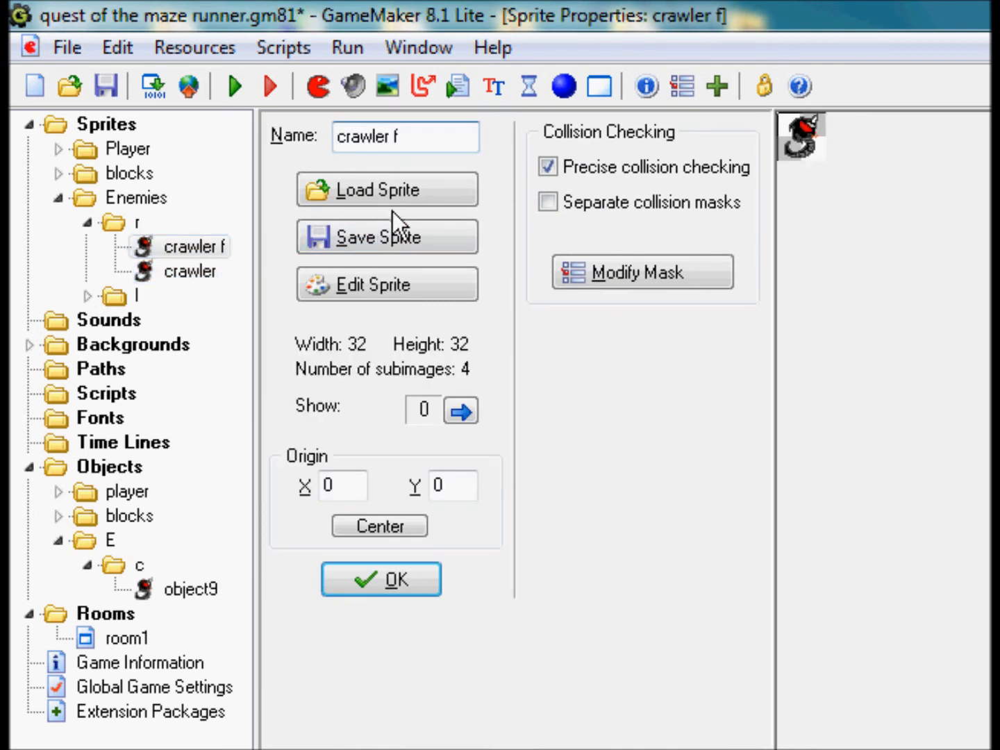
pyautogui.doubleClick(158, 590)
pyautogui.click(487, 203)
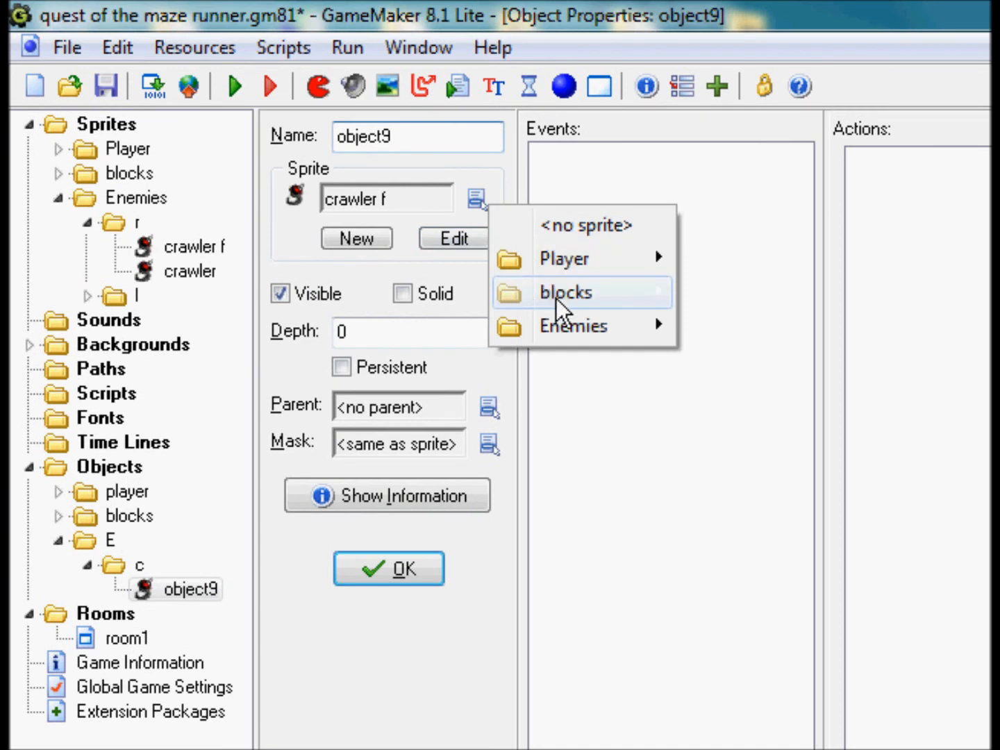
pyautogui.moveTo(596, 330)
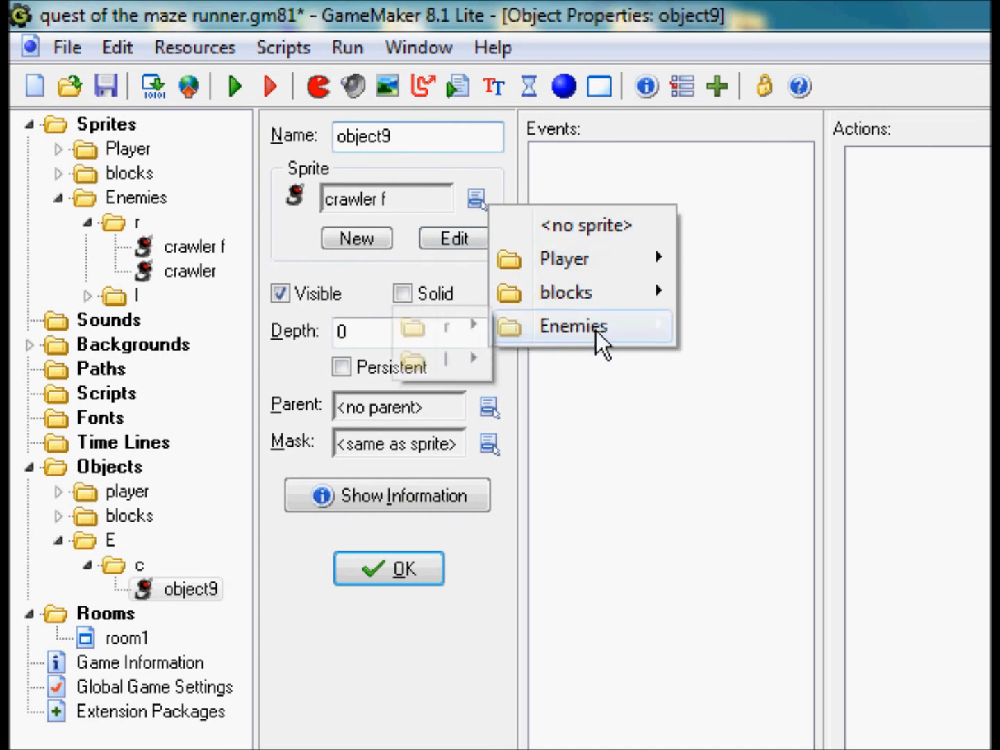
pyautogui.moveTo(479, 316)
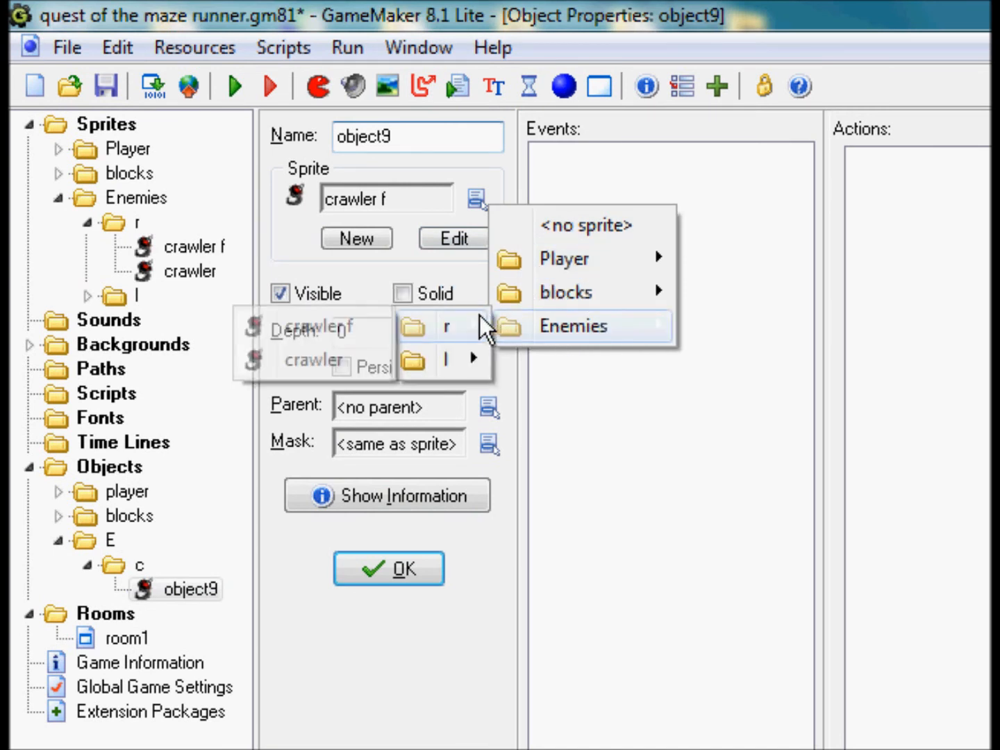
pyautogui.click(307, 361)
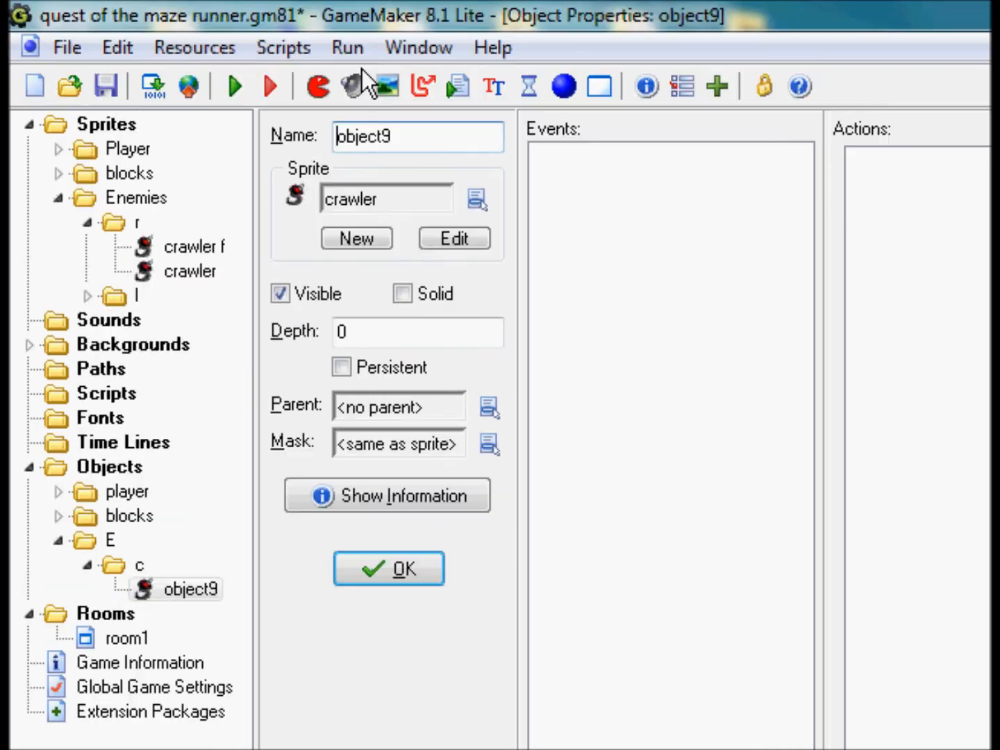
pyautogui.write('c')
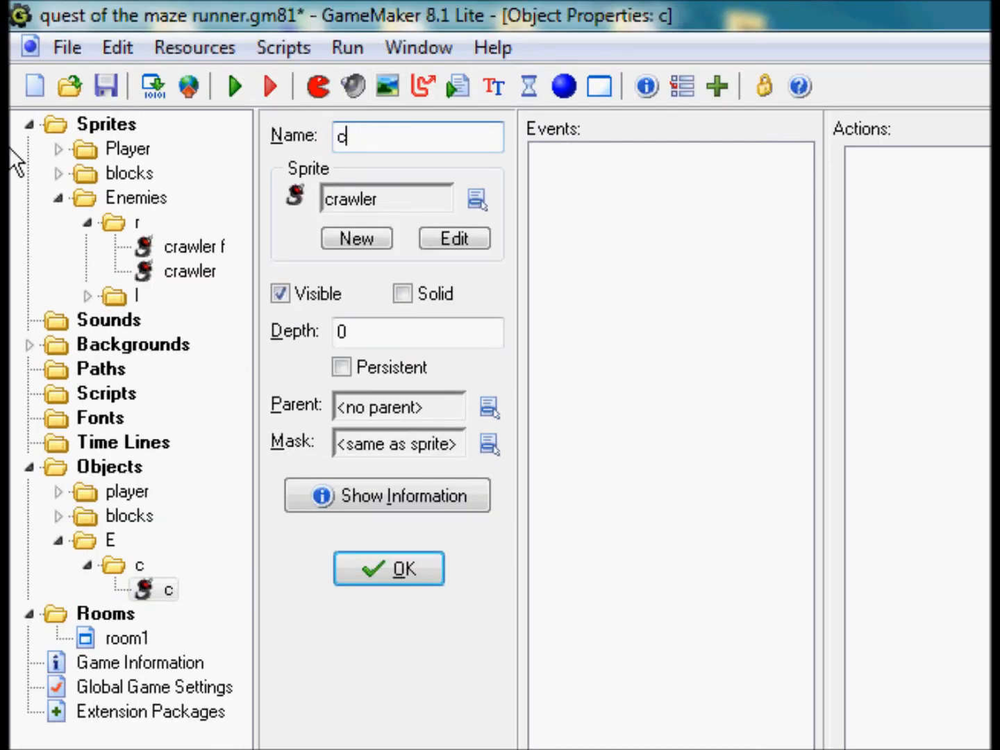
# Complete the crawler object's name as "cn" and accept its properties
pyautogui.write('n')
pyautogui.click(371, 494)
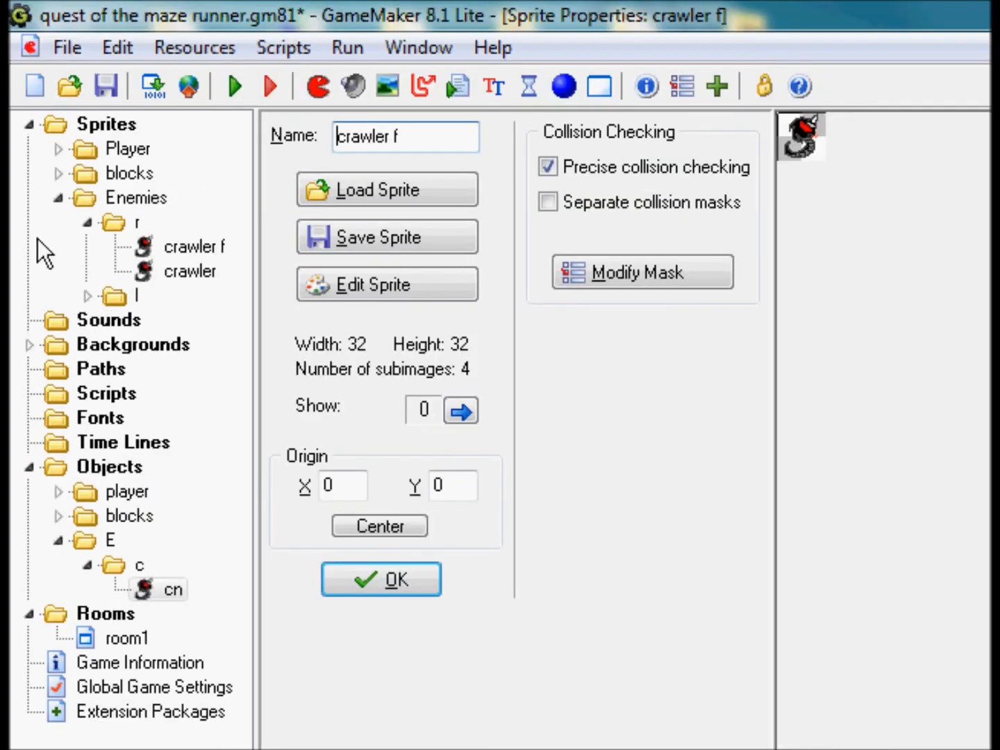
# Create a sprite group named "c" under Enemies, move the l and r groups into it, and close the crawler f properties
pyautogui.click(91, 223)
pyautogui.rightClick(124, 199)
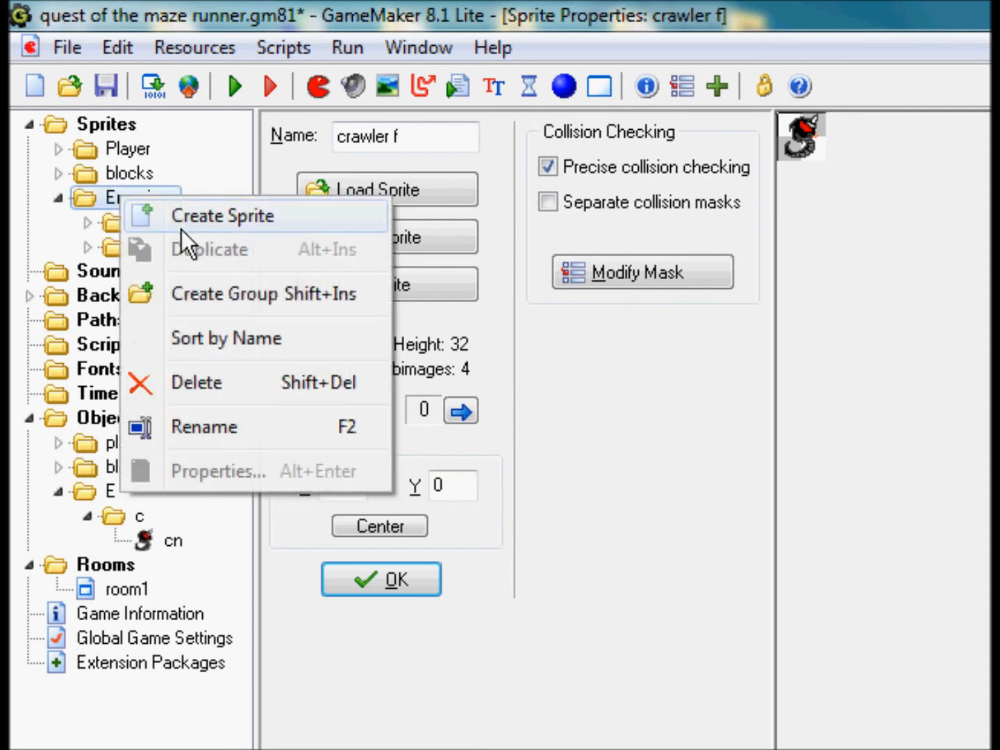
pyautogui.click(229, 296)
pyautogui.write('c')
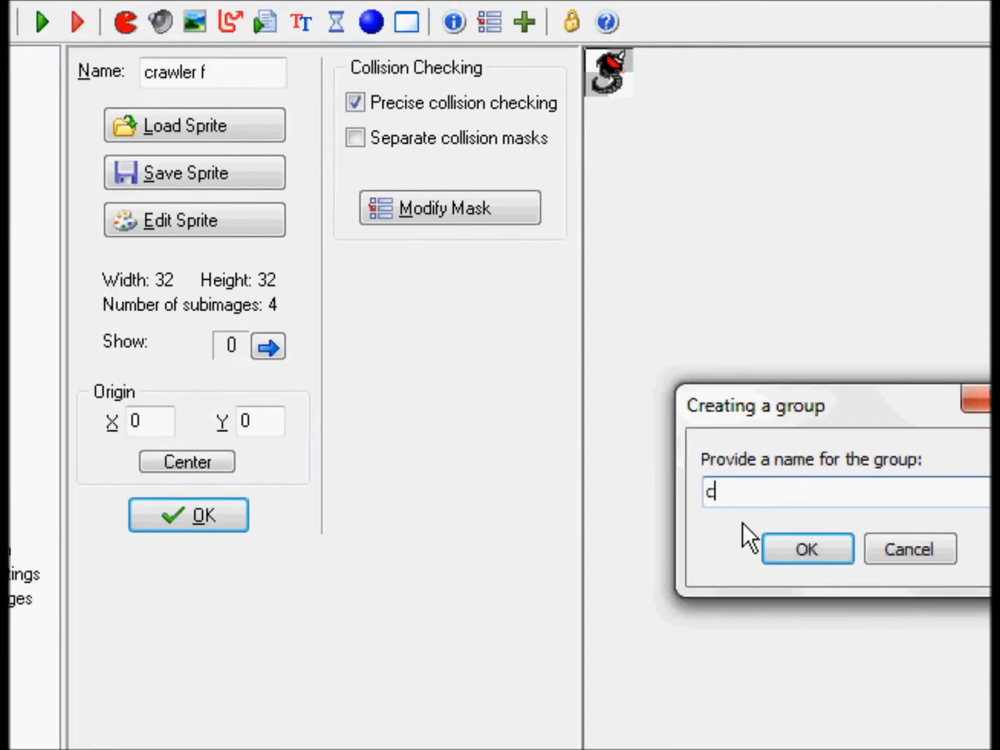
pyautogui.click(741, 552)
pyautogui.moveTo(125, 248)
pyautogui.mouseDown()
pyautogui.moveTo(127, 279)
pyautogui.moveTo(141, 295)
pyautogui.moveTo(136, 271)
pyautogui.mouseUp()
pyautogui.moveTo(105, 224); pyautogui.dragTo(122, 258)
pyautogui.click(87, 222)
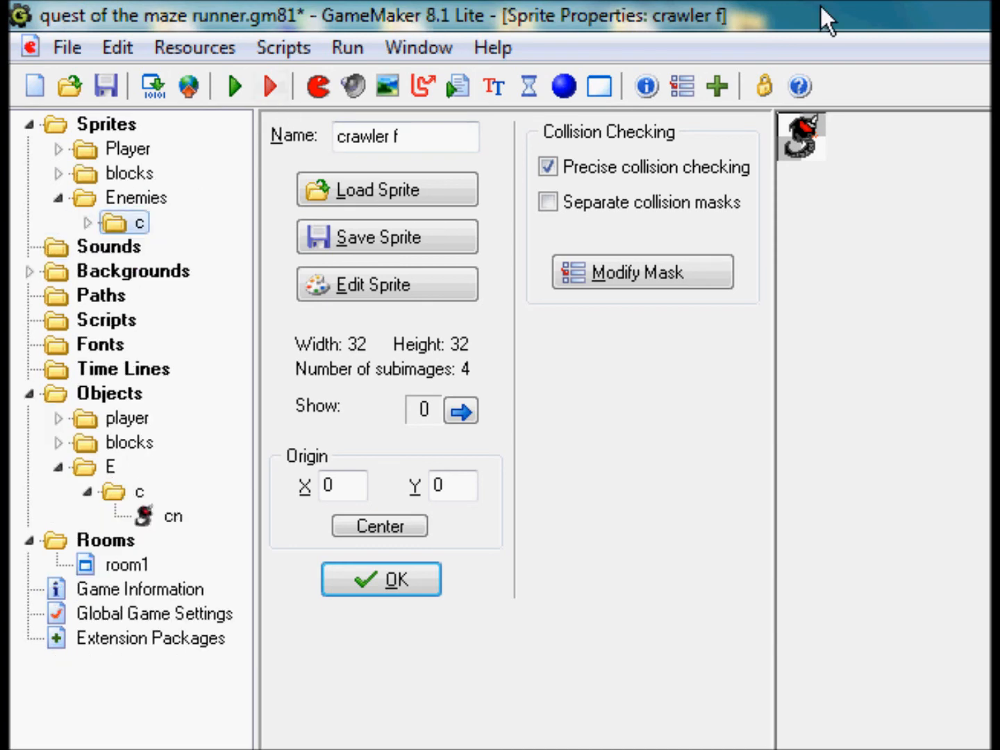
pyautogui.click(389, 586)
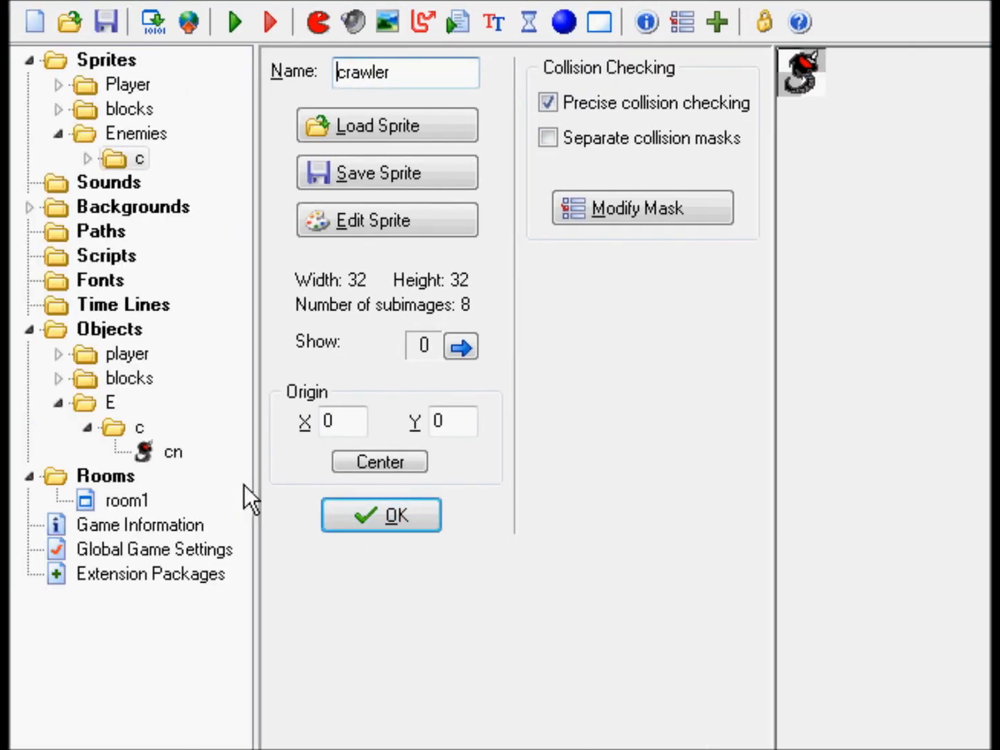
# Open the player's base object and examine the code and HP variable actions in its Create event
pyautogui.doubleClick(166, 454)
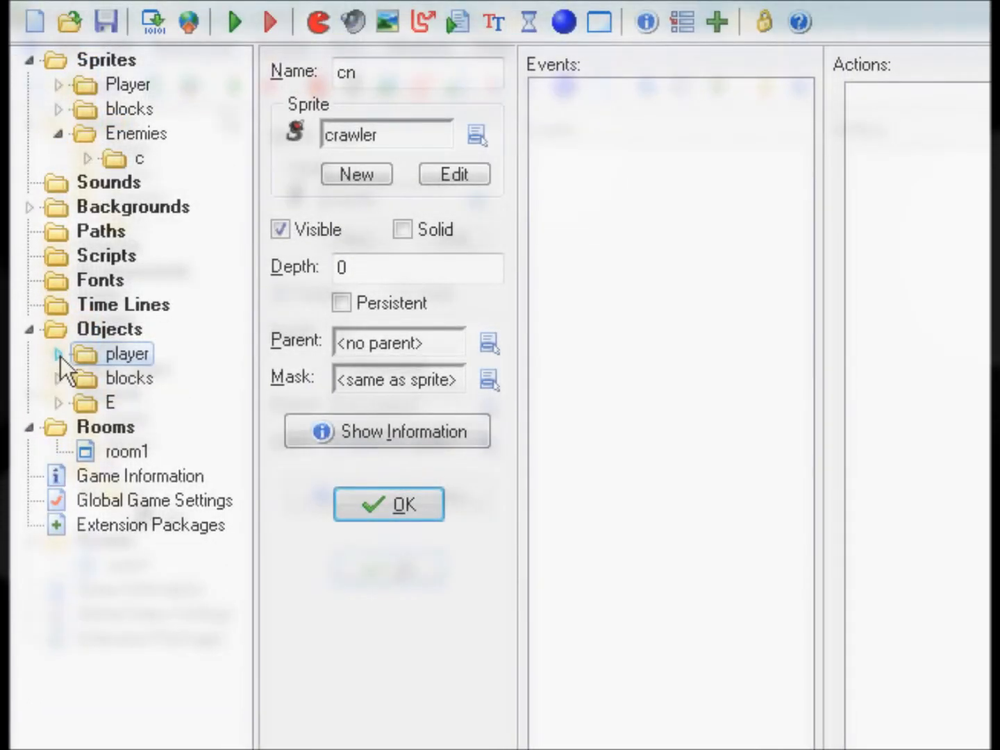
pyautogui.click(59, 354)
pyautogui.doubleClick(131, 378)
pyautogui.click(557, 162)
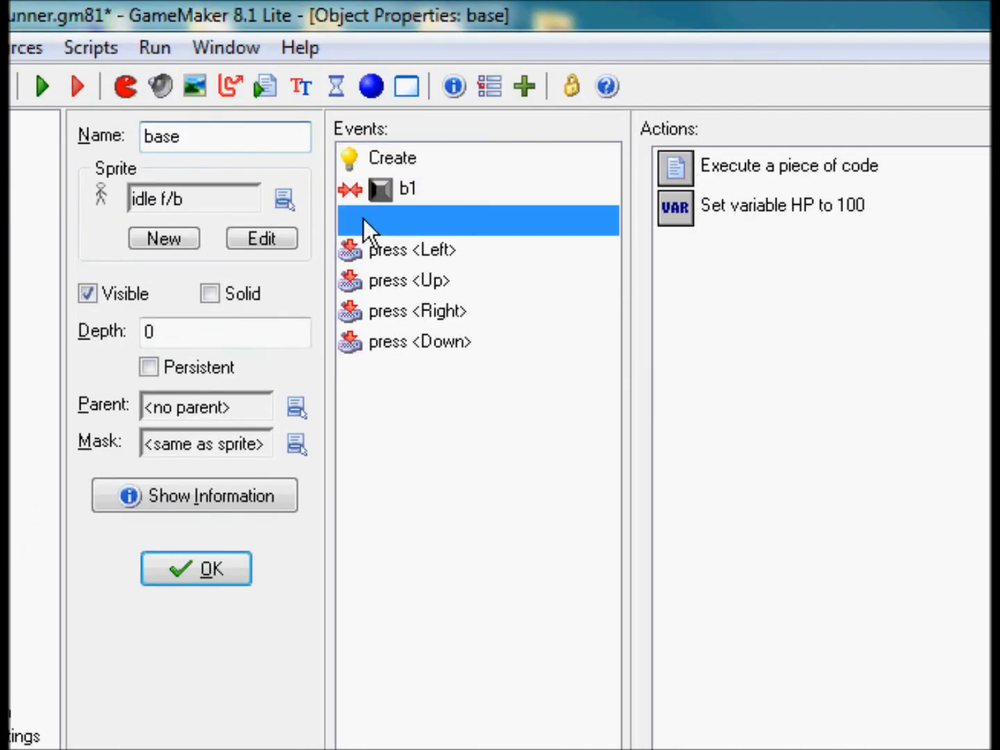
pyautogui.click(707, 174)
pyautogui.click(707, 203)
pyautogui.click(709, 177)
pyautogui.click(716, 215)
# Copy the Draw sprite idle f/b action from the base object's Draw event
pyautogui.click(461, 195)
pyautogui.click(462, 220)
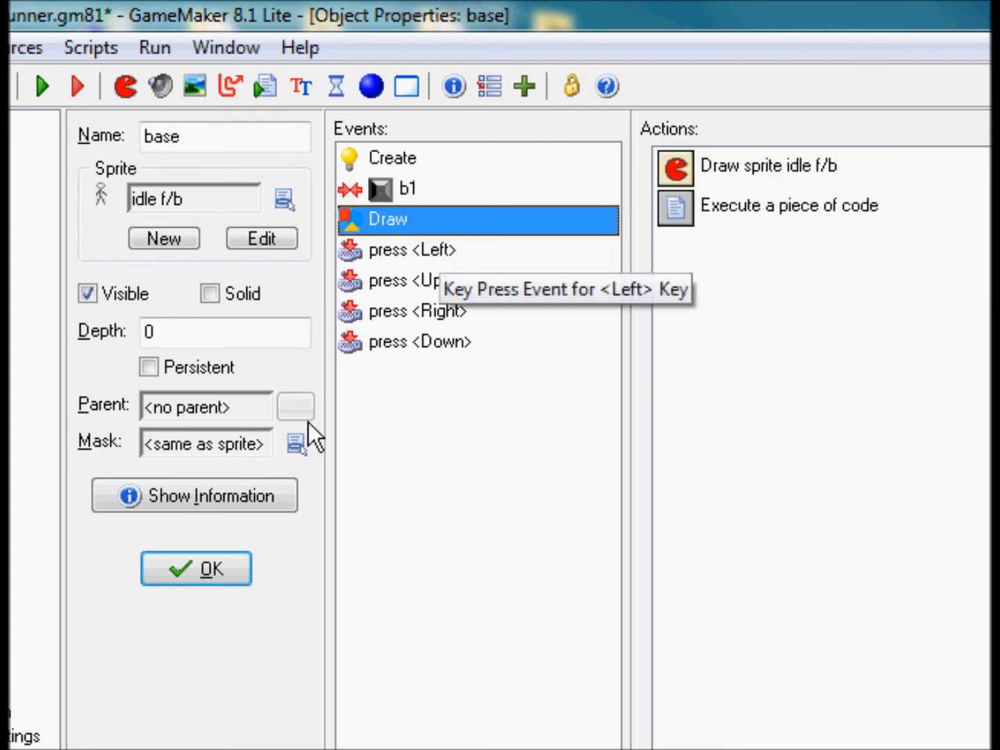
pyautogui.click(839, 168)
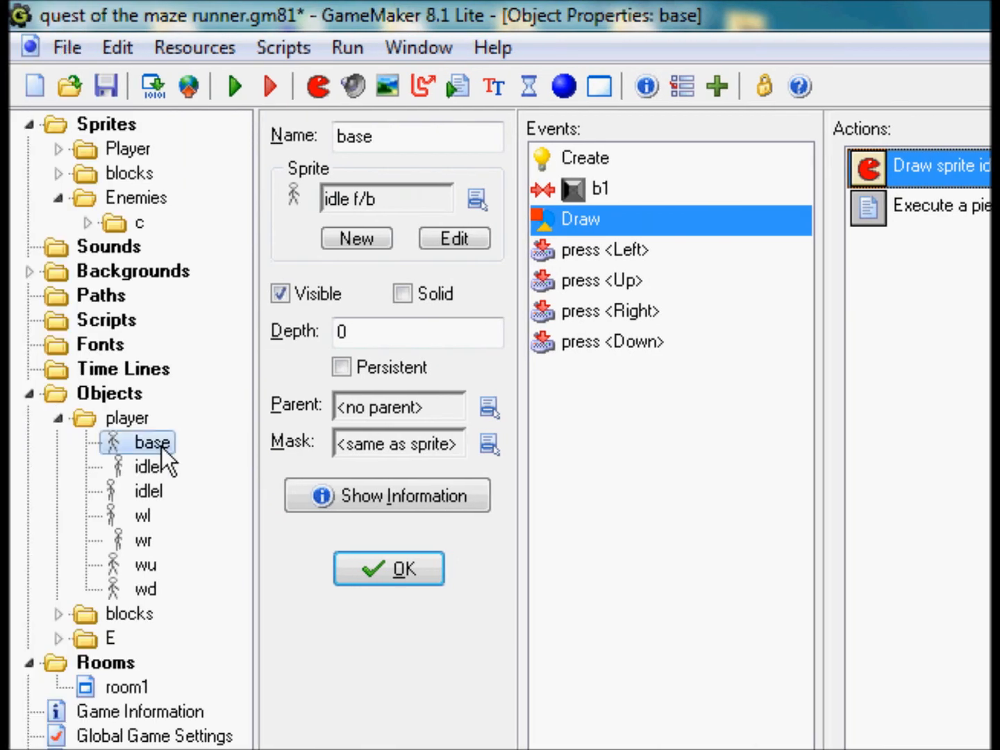
# Open the player objects idler, idlel, wl, wr, wu and wd and check which events each one has
pyautogui.doubleClick(146, 462)
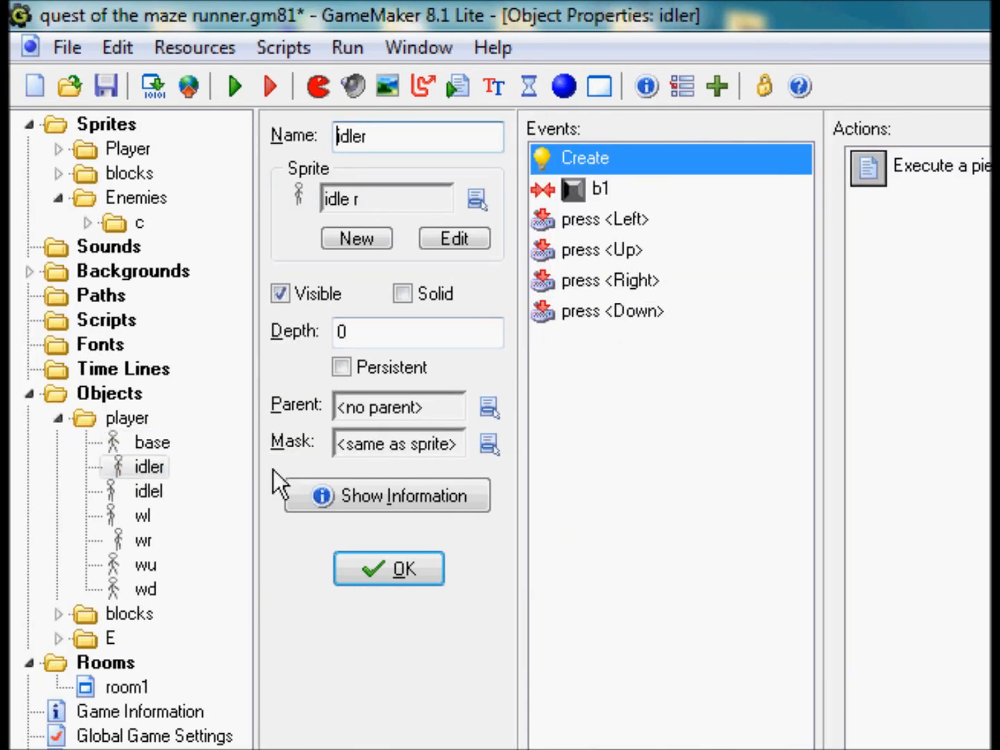
pyautogui.doubleClick(164, 489)
pyautogui.doubleClick(128, 516)
pyautogui.doubleClick(129, 541)
pyautogui.doubleClick(142, 565)
pyautogui.doubleClick(144, 589)
pyautogui.doubleClick(142, 566)
# Add a Draw event to both idler and idlel and paste the Draw sprite idle f/b action into each
pyautogui.doubleClick(143, 407)
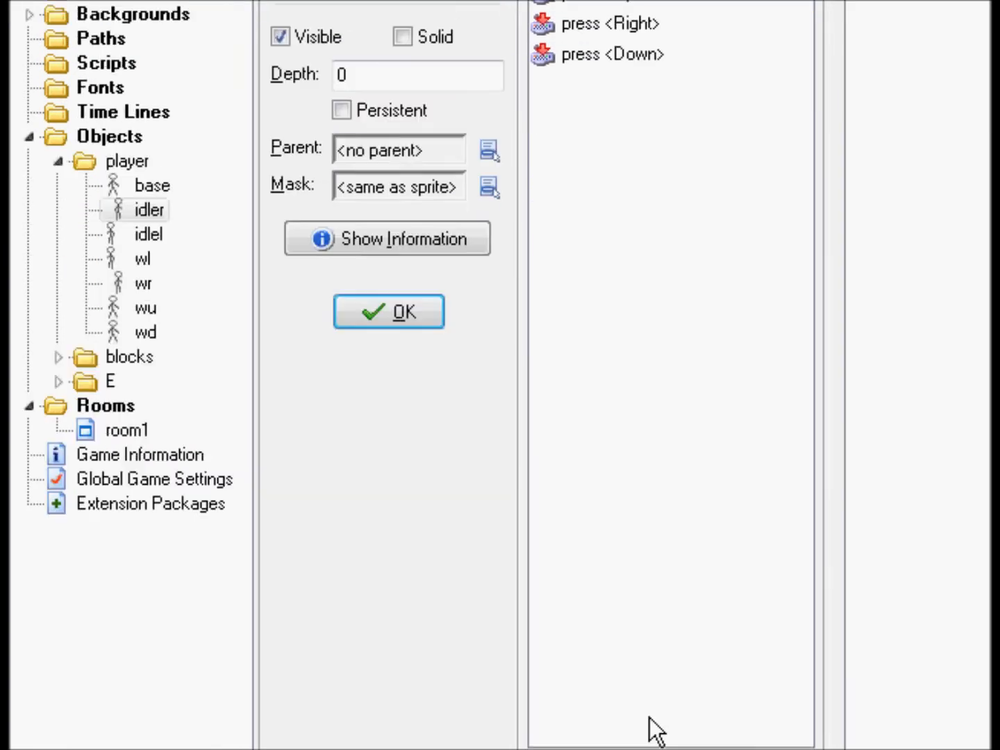
pyautogui.click(680, 624)
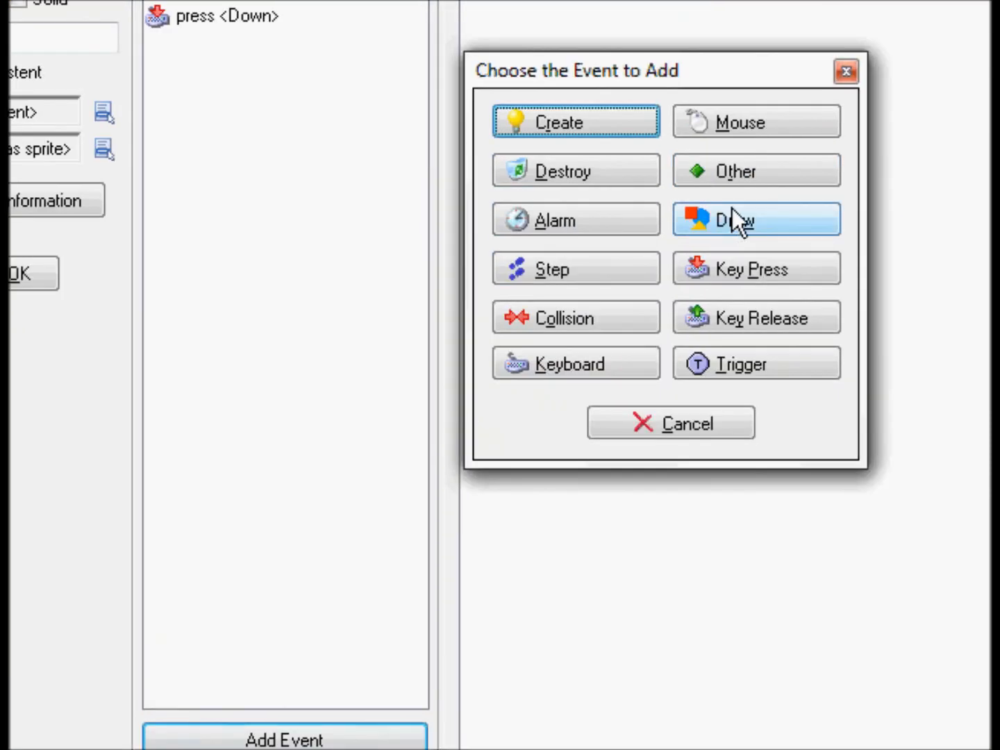
pyautogui.click(731, 212)
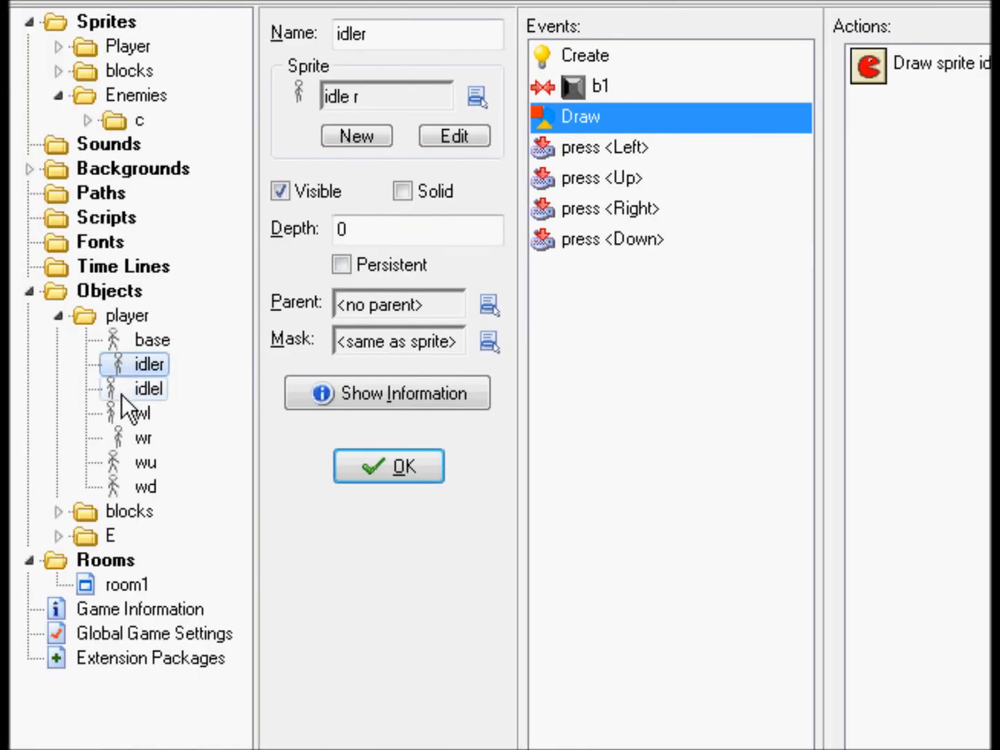
pyautogui.doubleClick(124, 392)
pyautogui.click(719, 629)
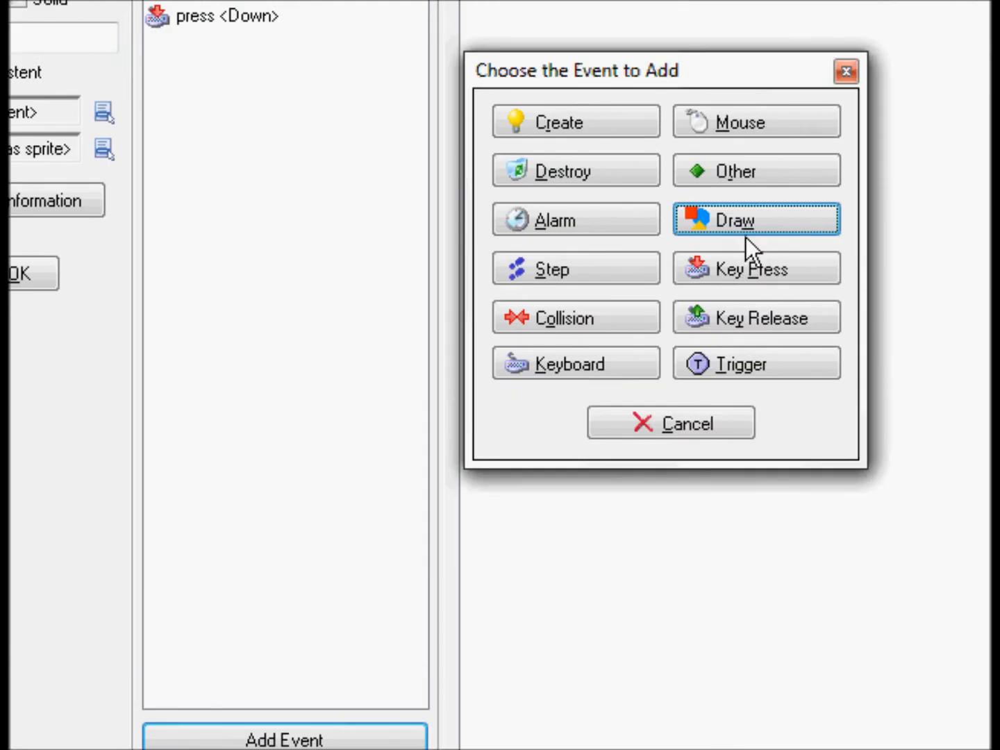
pyautogui.click(747, 240)
pyautogui.click(669, 220)
pyautogui.hotkey('ctrl', 'v')
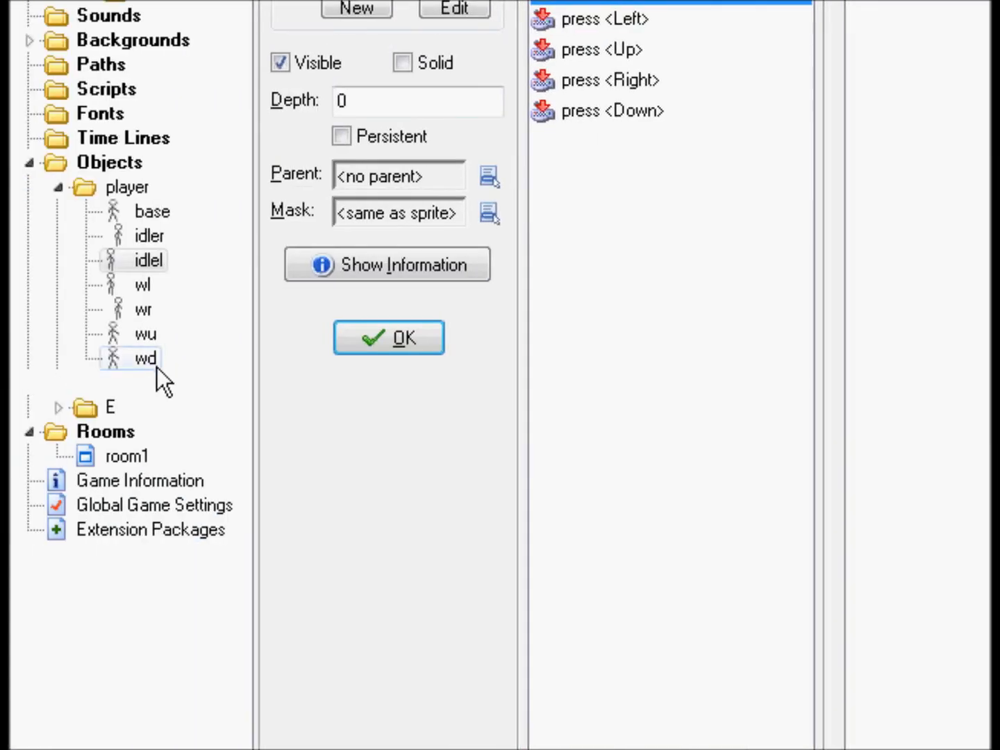
# Add a Draw event with the copied Draw sprite idle f/b action to the wl and wr objects
pyautogui.doubleClick(127, 288)
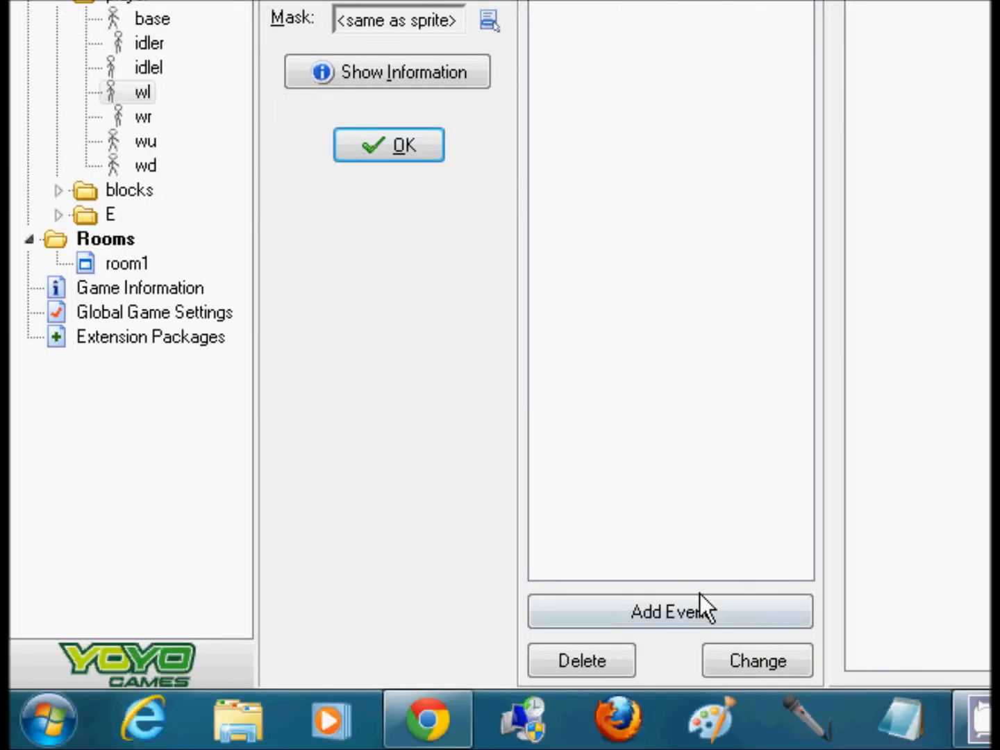
pyautogui.click(700, 599)
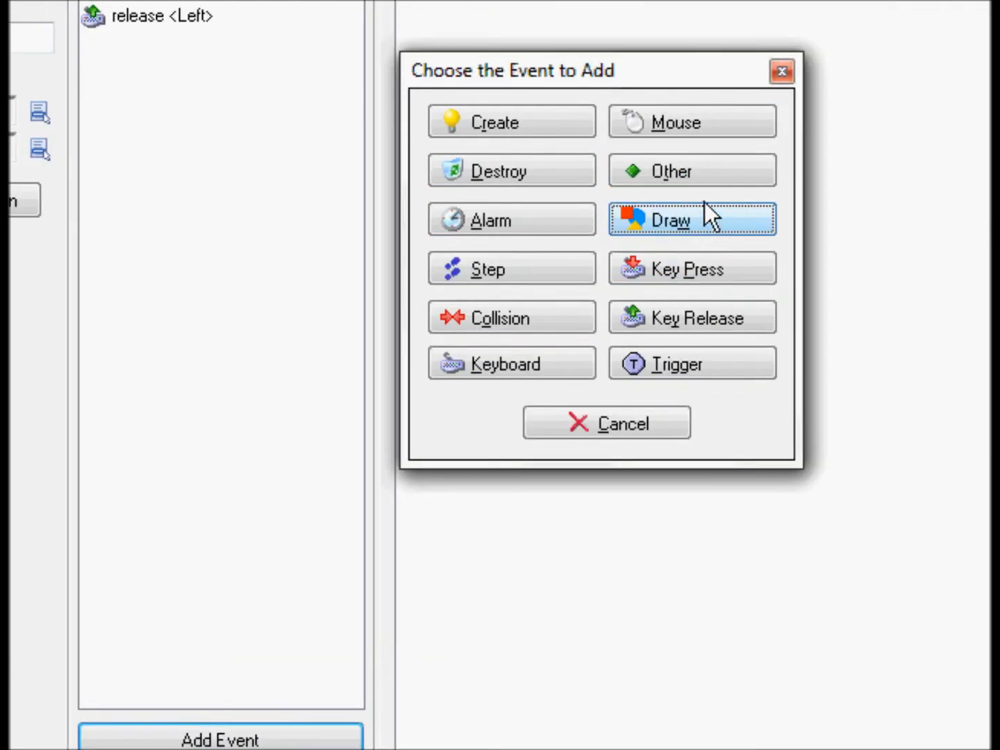
pyautogui.click(706, 209)
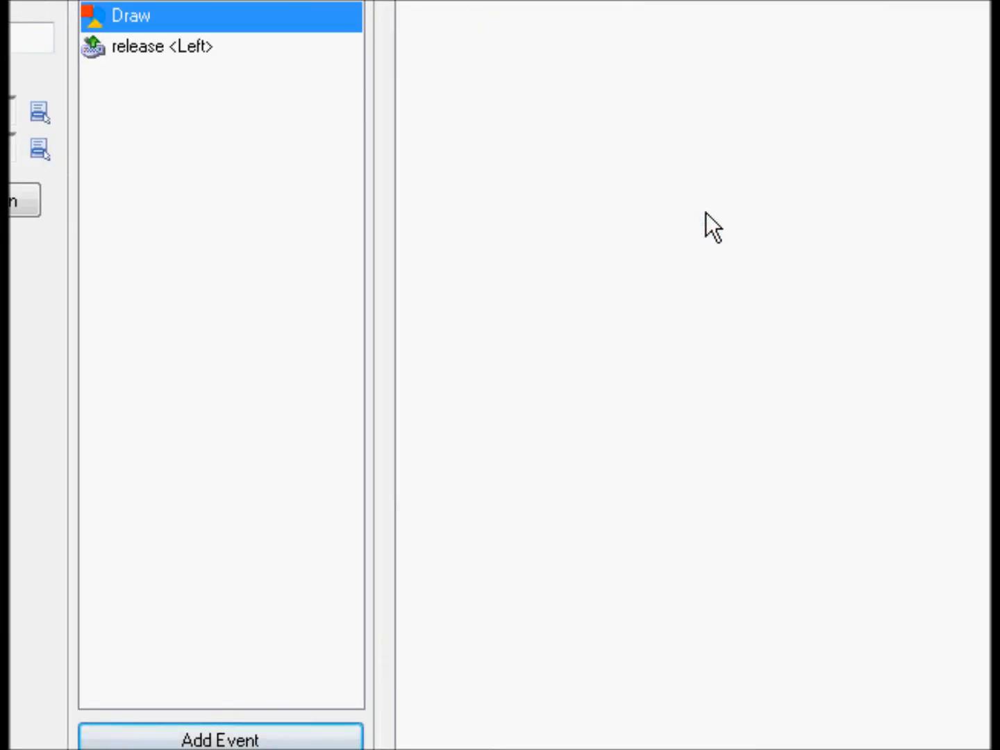
pyautogui.hotkey('ctrl', 'v')
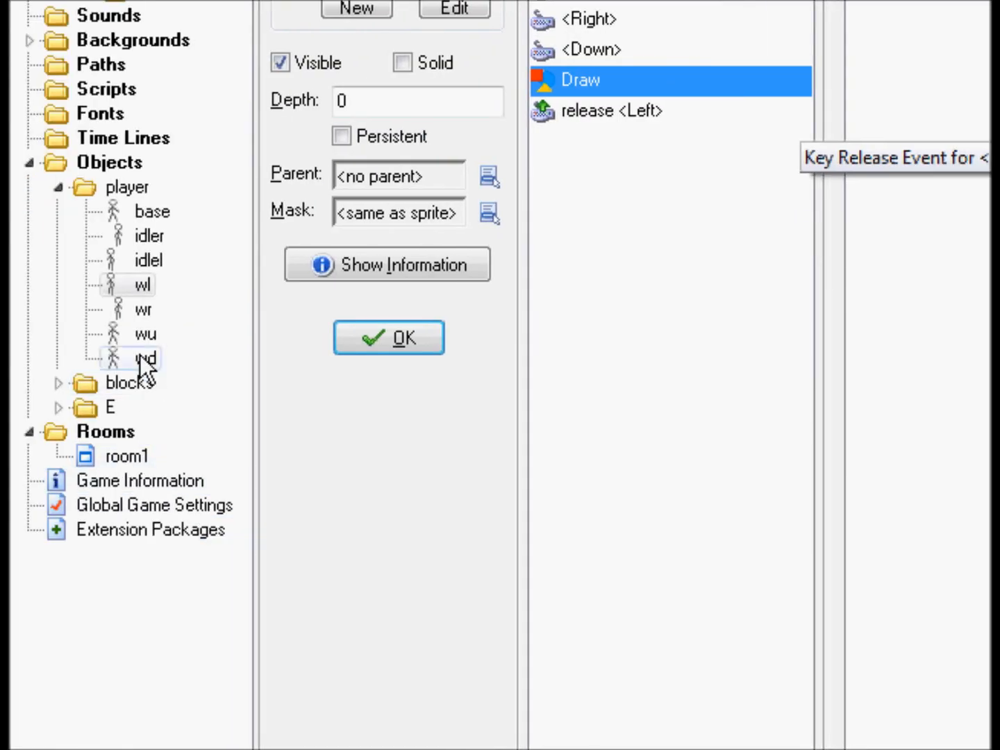
pyautogui.doubleClick(127, 309)
pyautogui.click(664, 616)
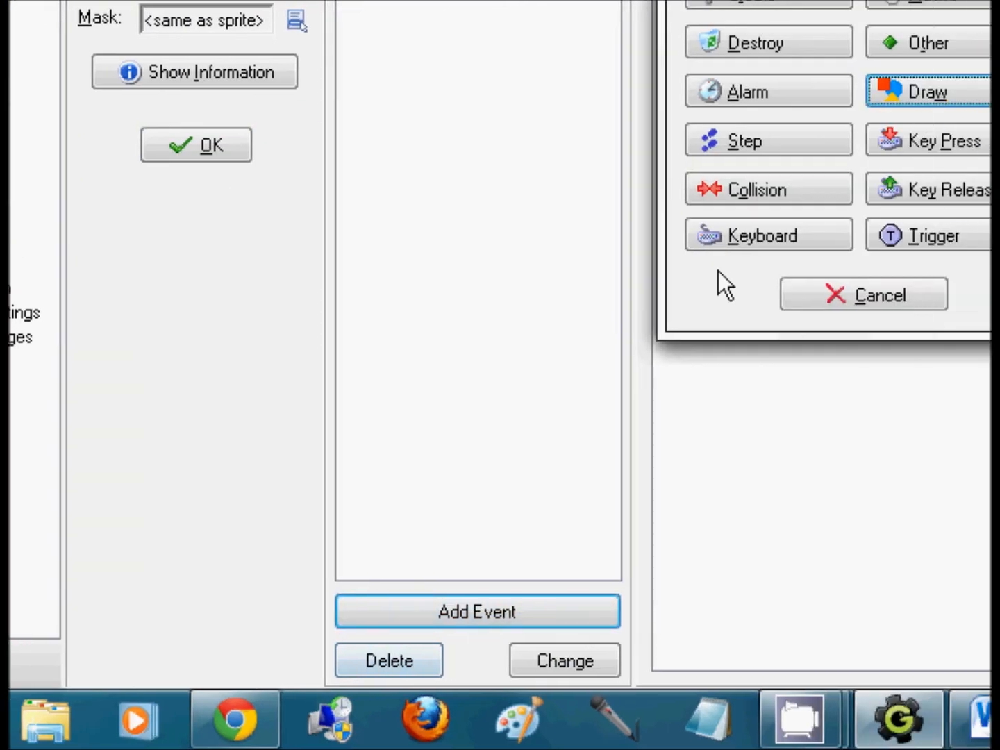
pyautogui.click(754, 154)
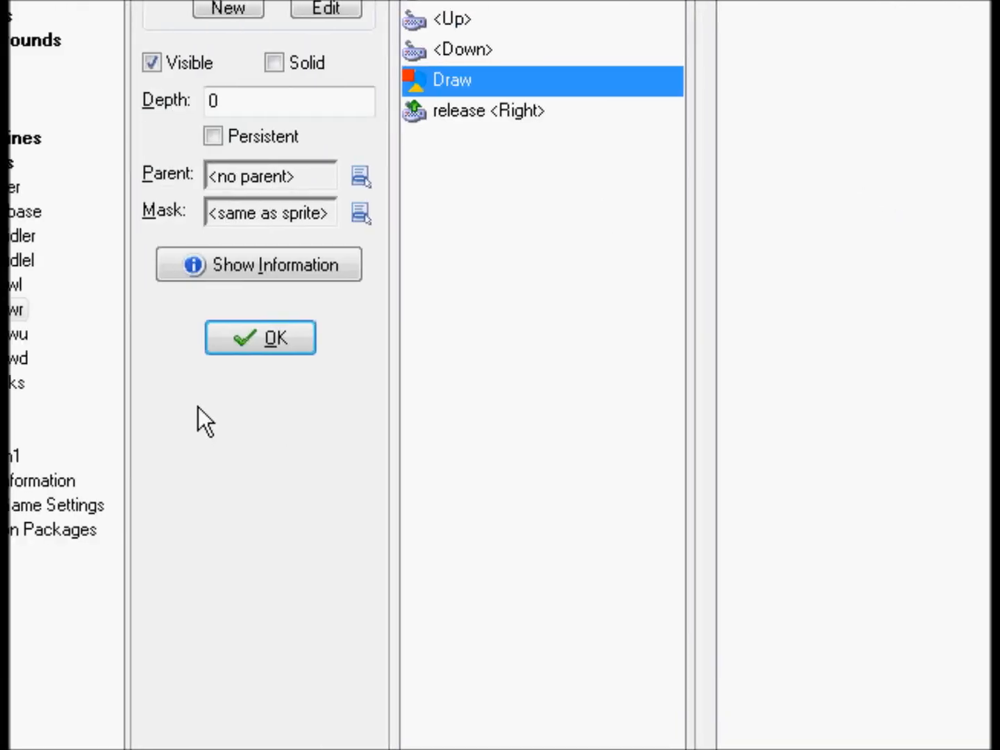
# Add a Draw event with the copied Draw sprite idle f/b action to the wu and wd objects
pyautogui.doubleClick(119, 334)
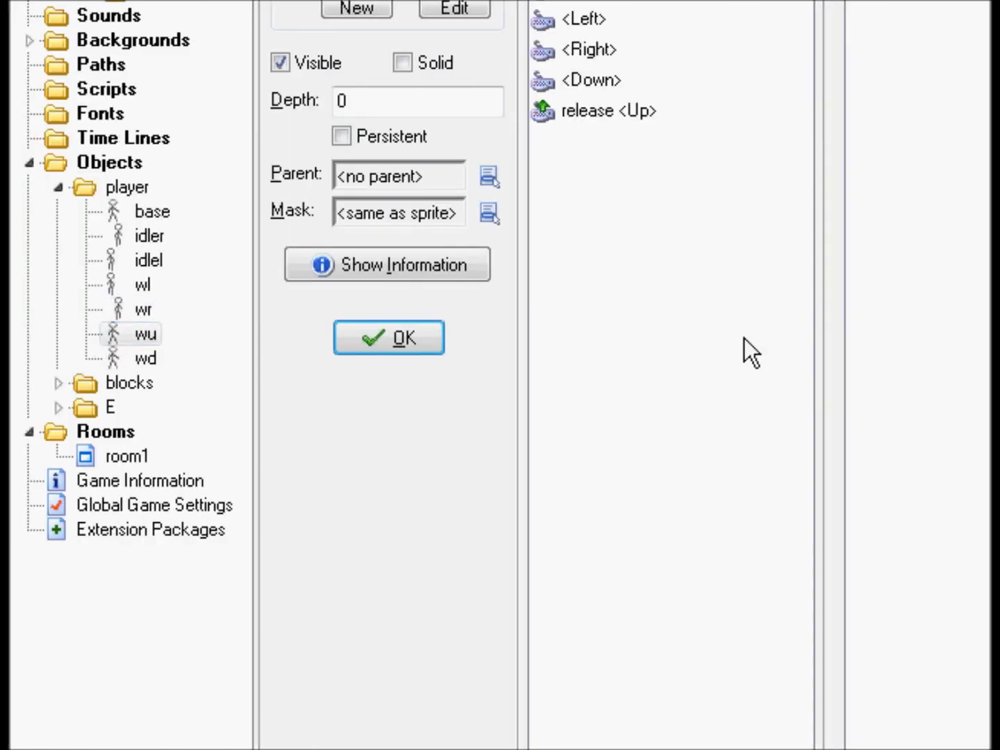
pyautogui.click(705, 615)
pyautogui.click(727, 354)
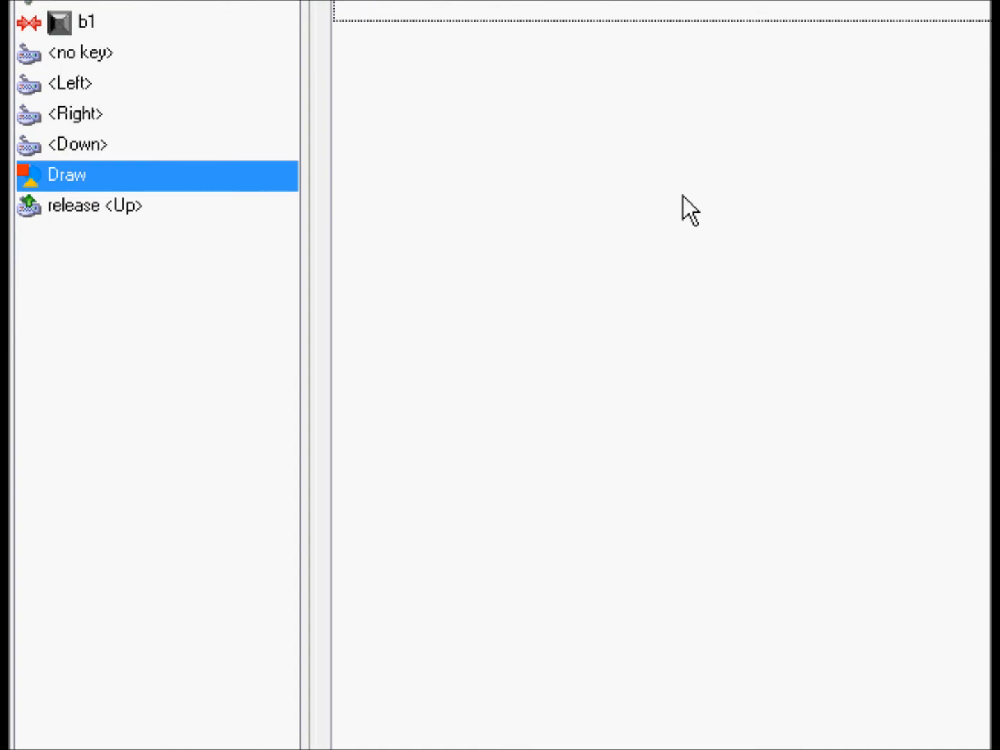
pyautogui.doubleClick(140, 423)
pyautogui.click(691, 607)
pyautogui.click(736, 344)
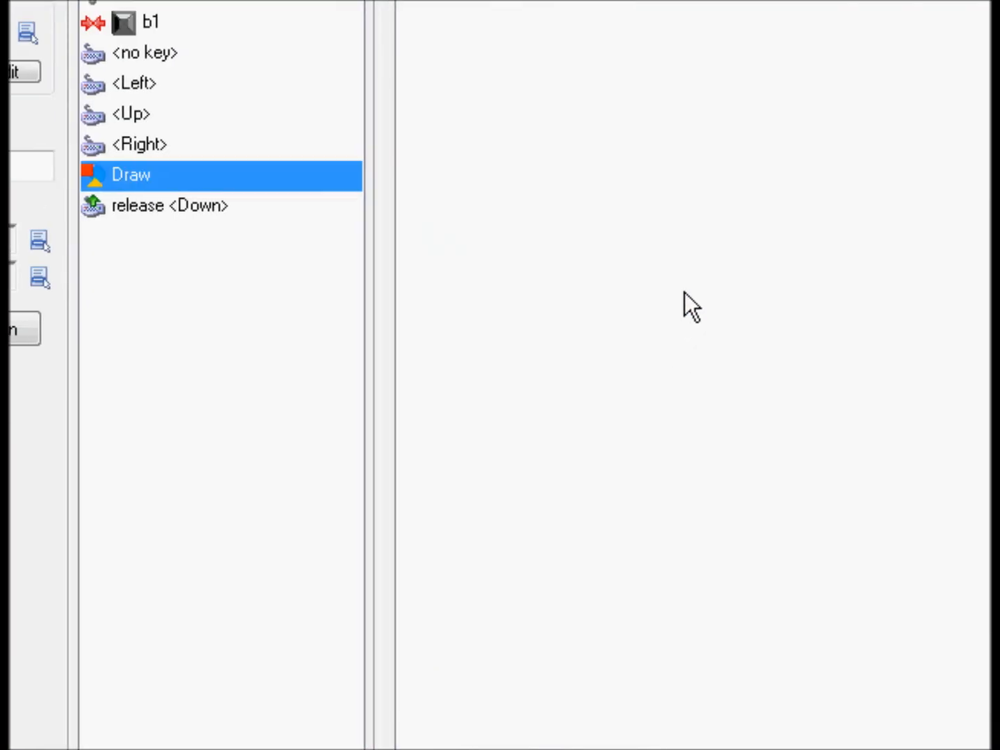
# Copy the Execute a piece of code action from base's Draw event and paste it after Draw sprite in idler's Draw event
pyautogui.doubleClick(147, 298)
pyautogui.click(958, 40)
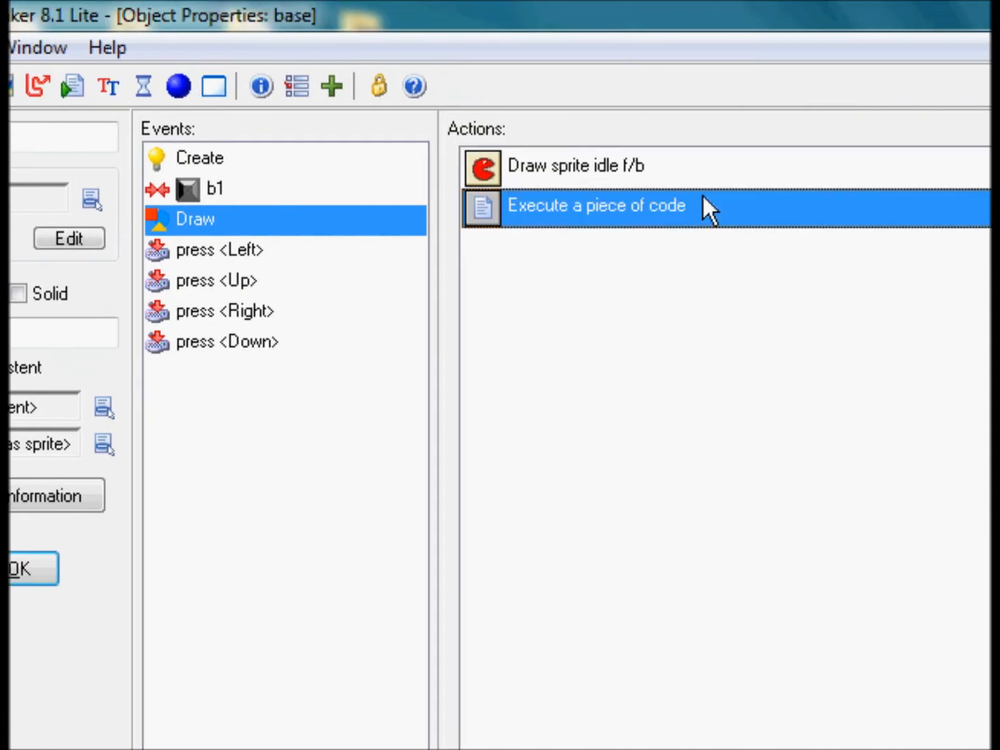
pyautogui.doubleClick(133, 461)
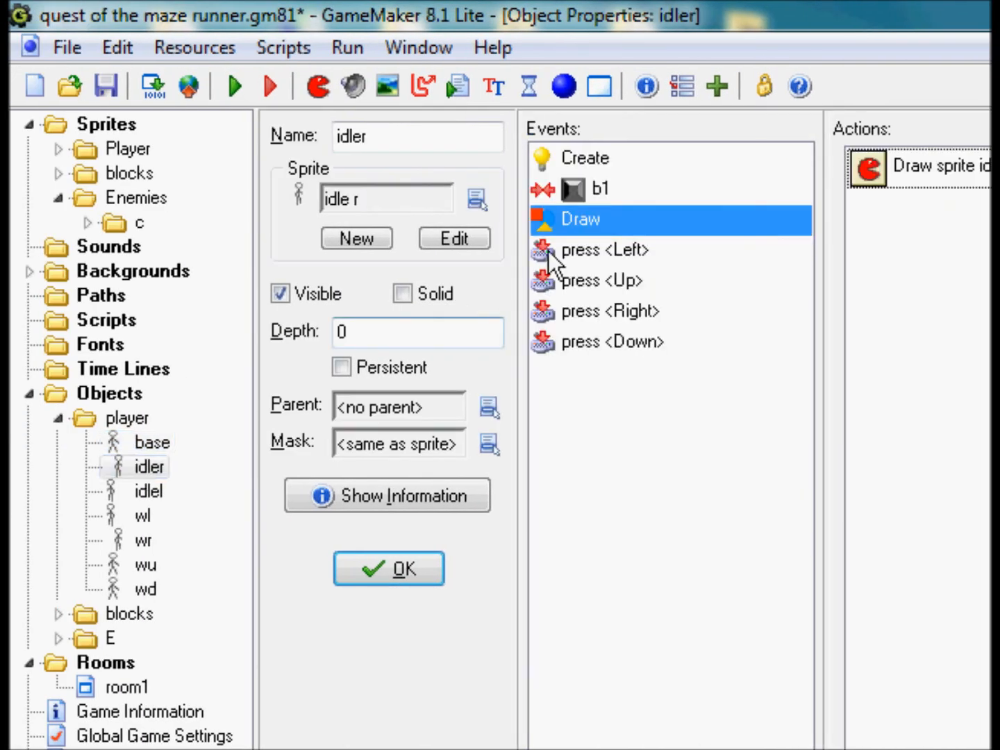
pyautogui.hotkey('ctrl', 'v')
pyautogui.moveTo(645, 171); pyautogui.dragTo(655, 272)
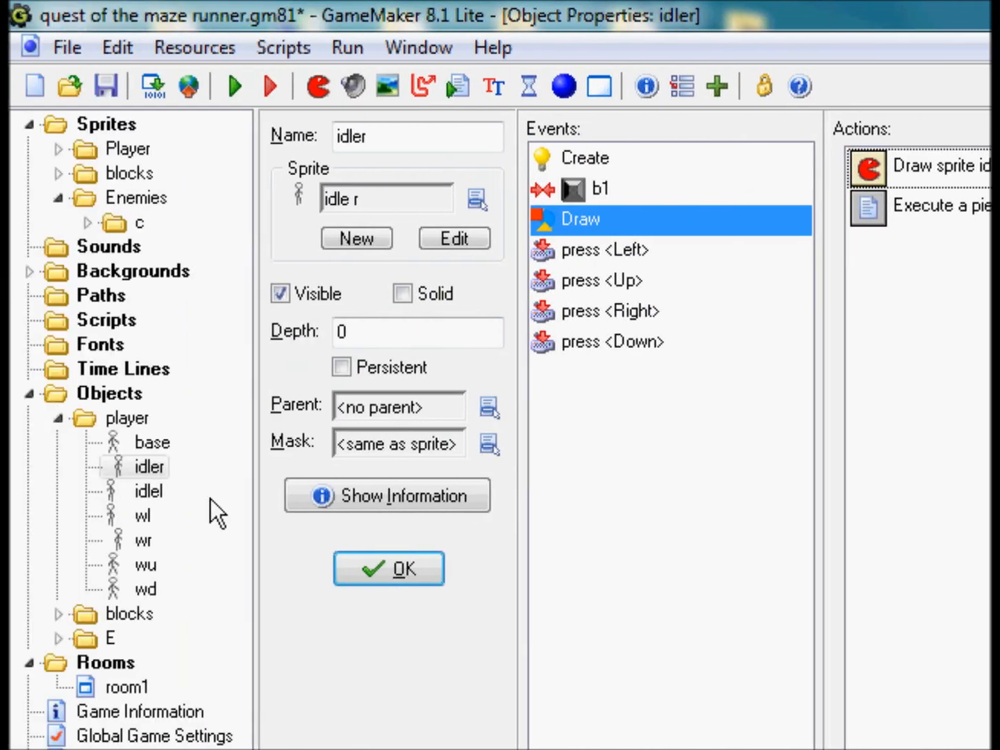
# Paste the copied code action after Draw sprite in the Draw events of idlel and wl
pyautogui.doubleClick(141, 490)
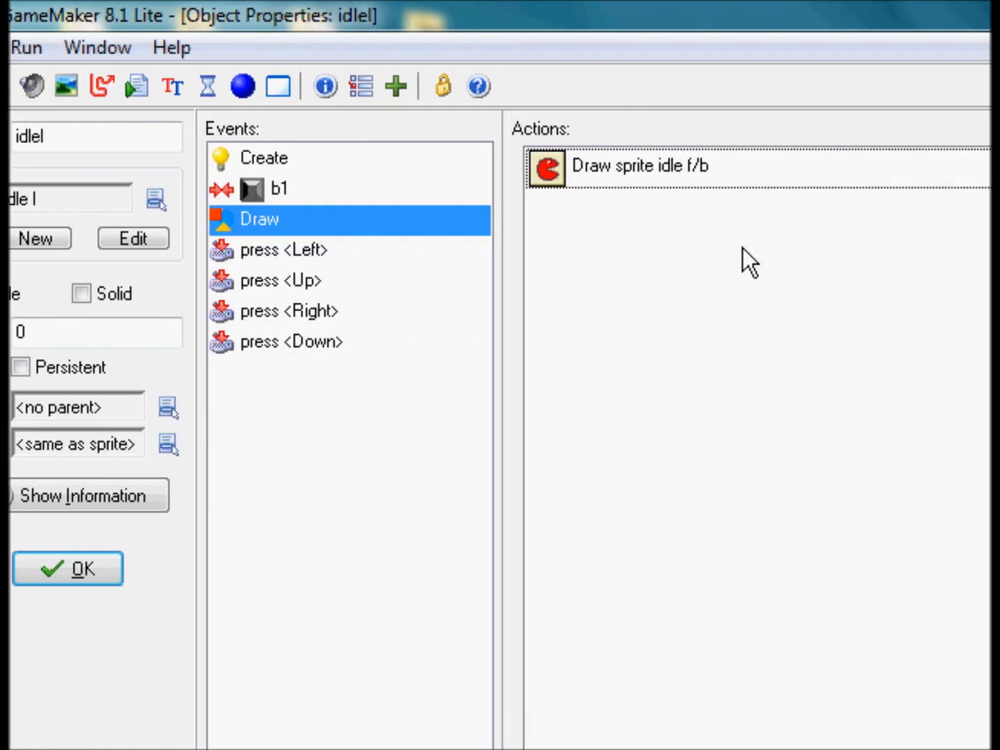
pyautogui.moveTo(733, 179); pyautogui.dragTo(656, 328)
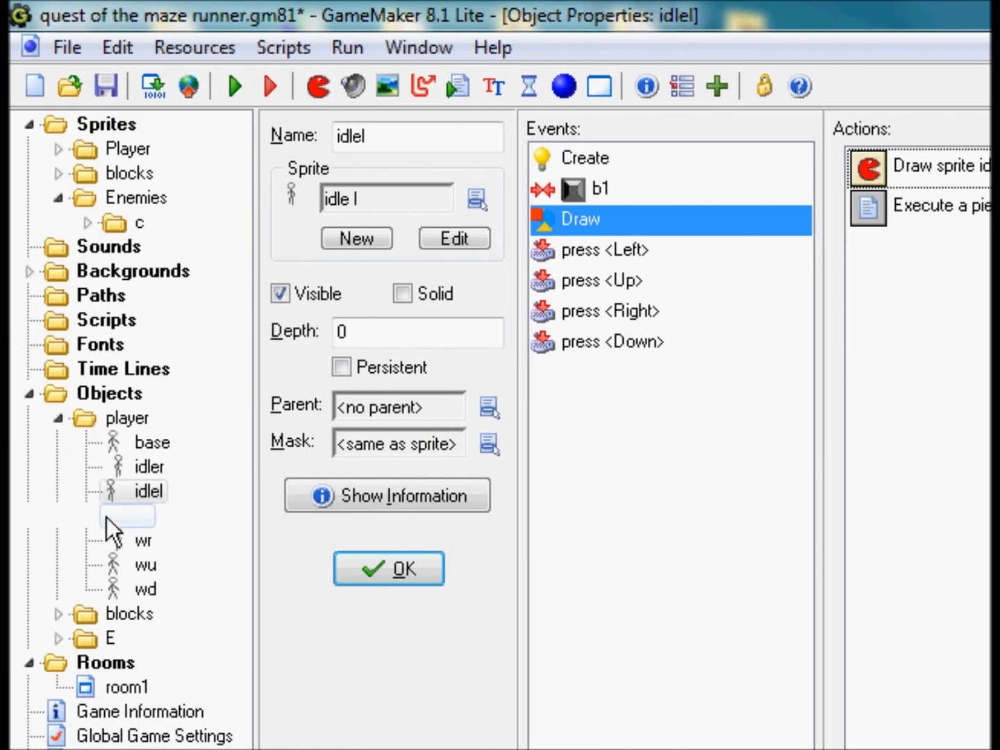
pyautogui.doubleClick(111, 515)
pyautogui.moveTo(679, 172)
pyautogui.mouseDown()
pyautogui.moveTo(677, 224)
pyautogui.moveTo(659, 270)
pyautogui.mouseUp()
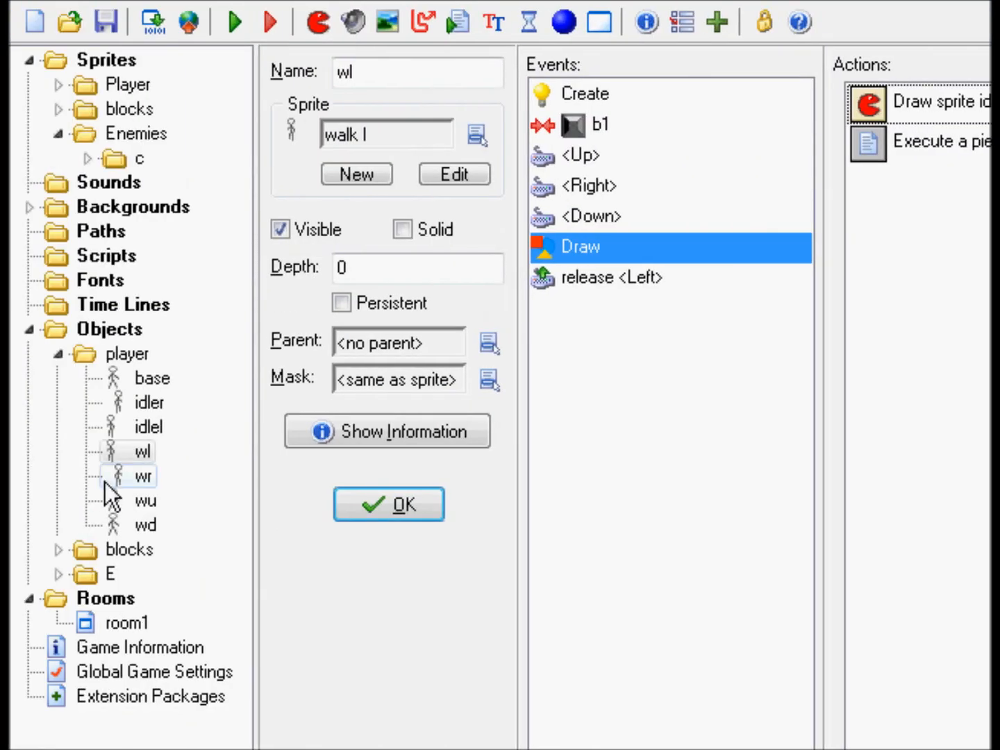
# Paste the copied code action after Draw sprite in the Draw events of wr and wu
pyautogui.doubleClick(104, 481)
pyautogui.hotkey('ctrl', 'v')
pyautogui.moveTo(705, 178); pyautogui.dragTo(701, 288)
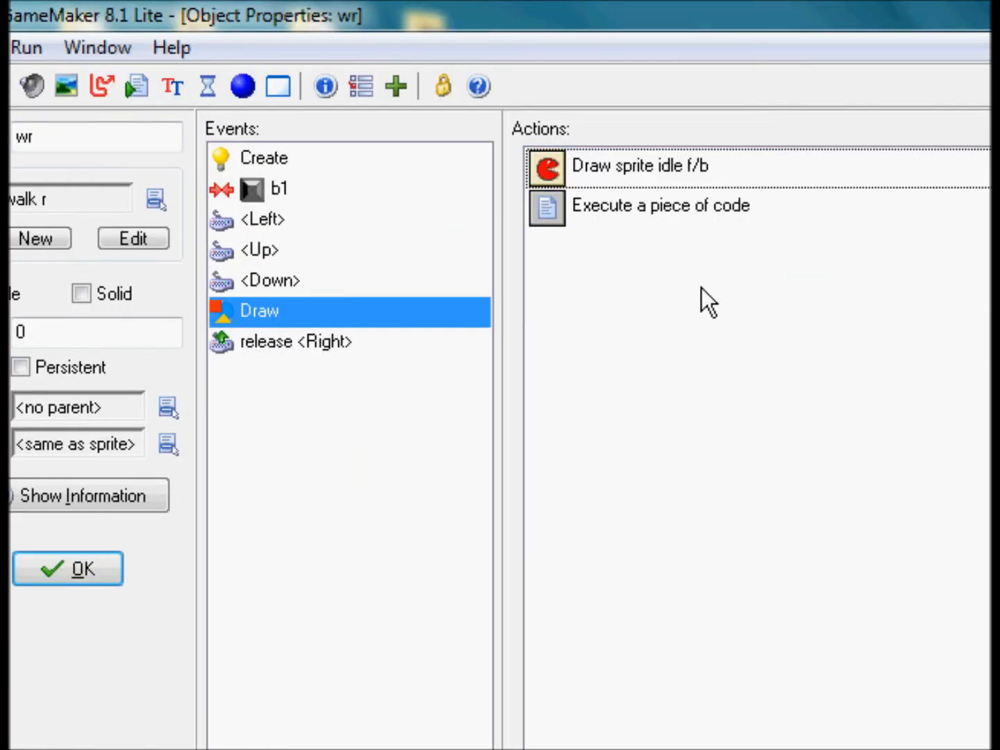
pyautogui.doubleClick(155, 439)
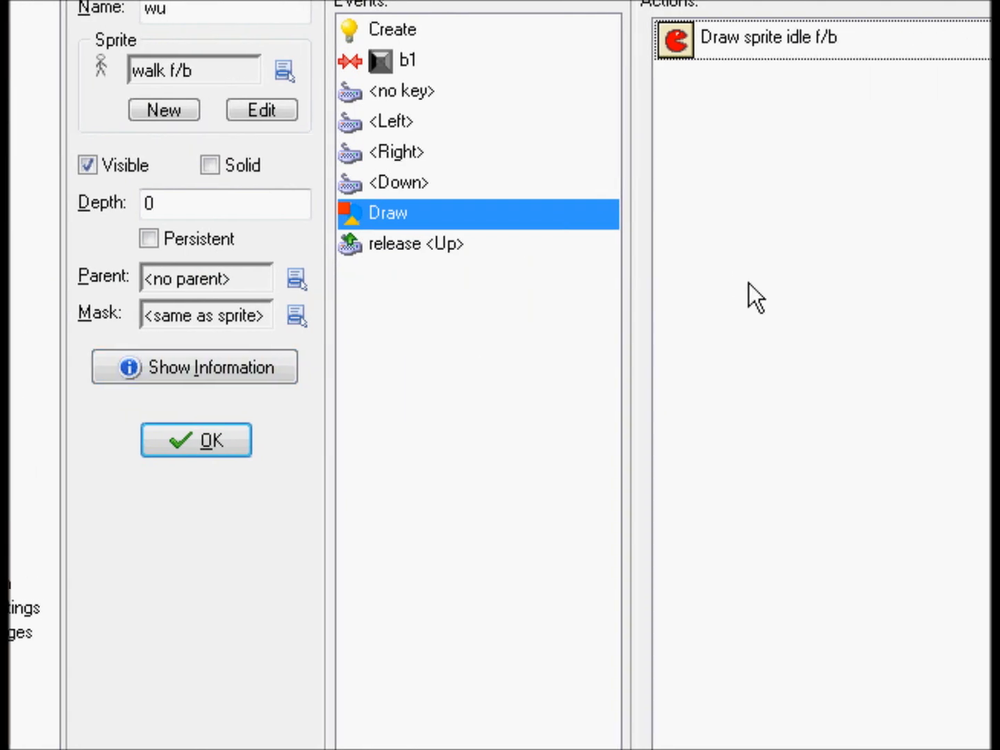
pyautogui.hotkey('ctrl', 'v')
pyautogui.moveTo(784, 41); pyautogui.dragTo(792, 116)
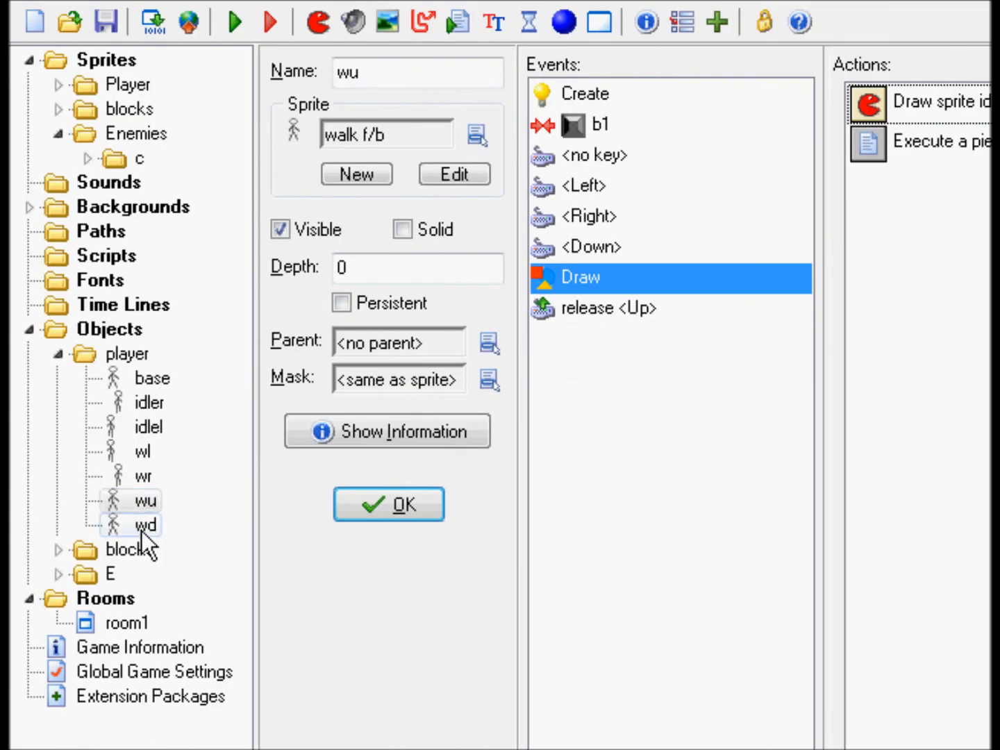
# Paste the copied code action after Draw sprite in wd's Draw event and run the game to test it
pyautogui.doubleClick(141, 530)
pyautogui.hotkey('ctrl', 'v')
pyautogui.moveTo(712, 171); pyautogui.dragTo(690, 292)
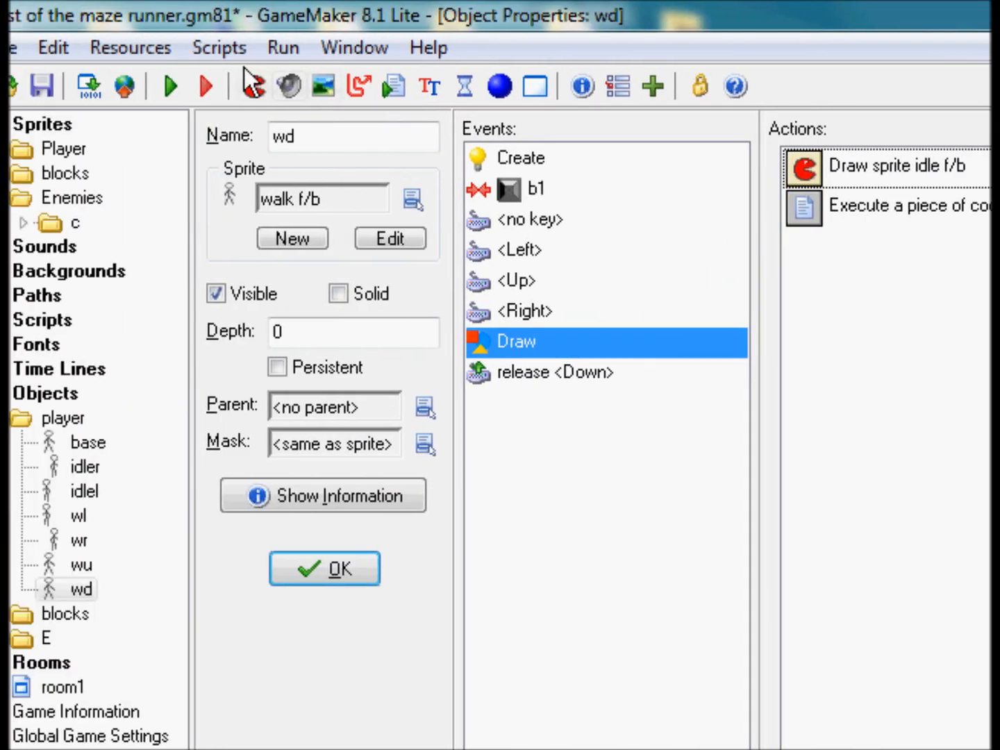
pyautogui.click(172, 85)
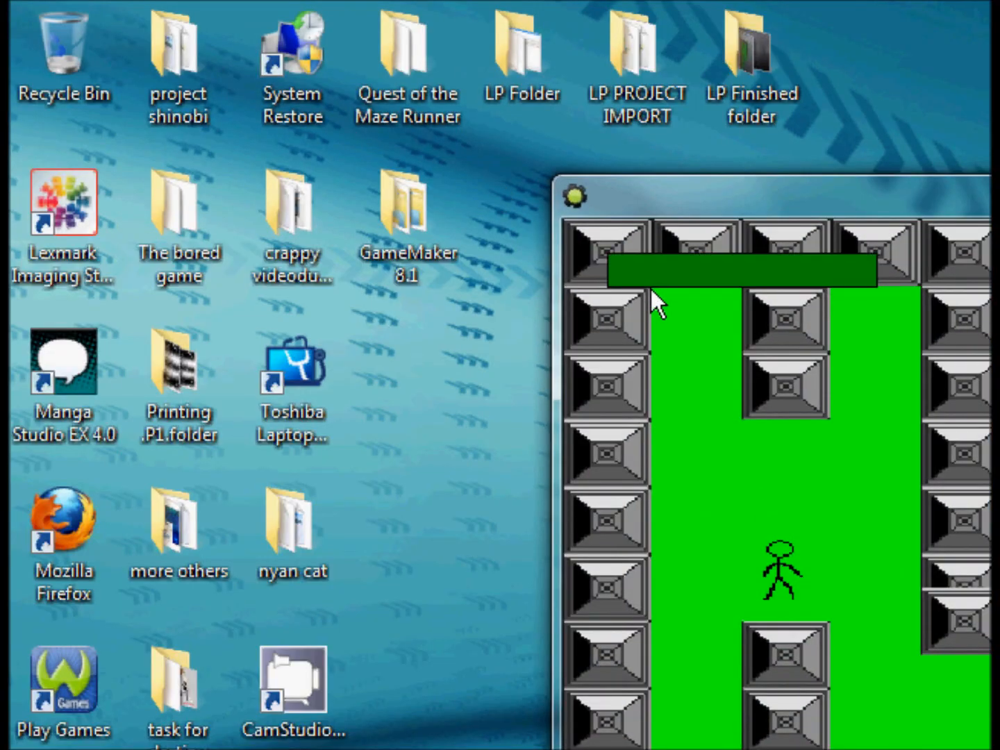
# Walk the player through the maze in all four directions to check the health bar and player sprites, and close the game
pyautogui.press('Right')
pyautogui.press('Down')
pyautogui.press('Up')
pyautogui.press('Left')
pyautogui.press('Down')
pyautogui.press('Down')
pyautogui.press('Right')
pyautogui.press('Right')
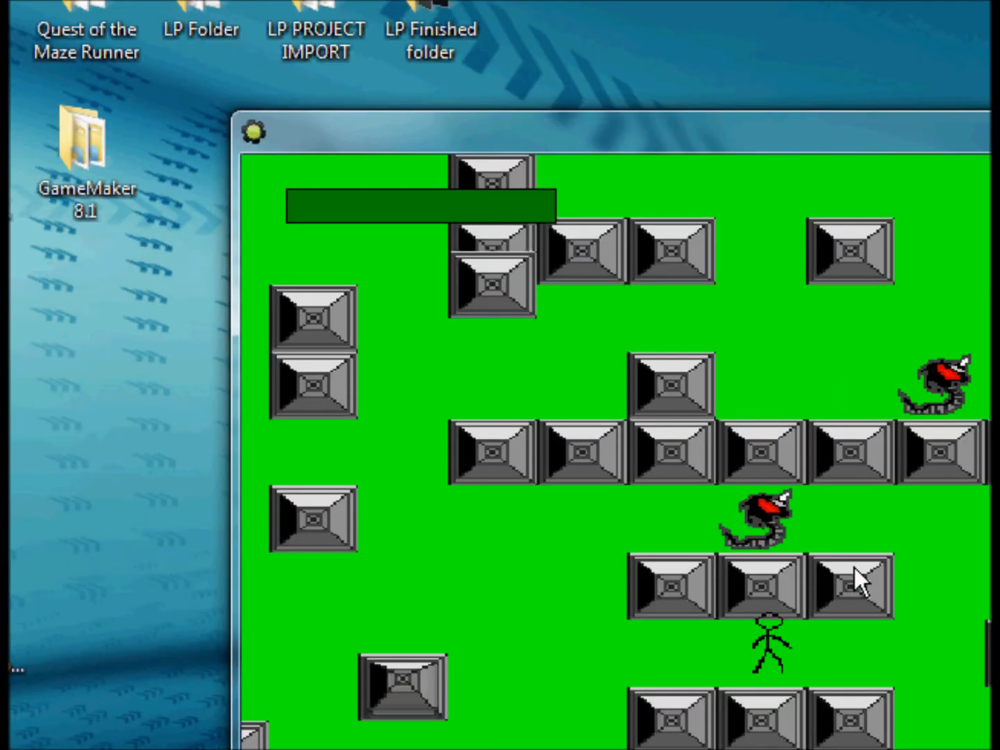
pyautogui.press('Right')
pyautogui.press('Up')
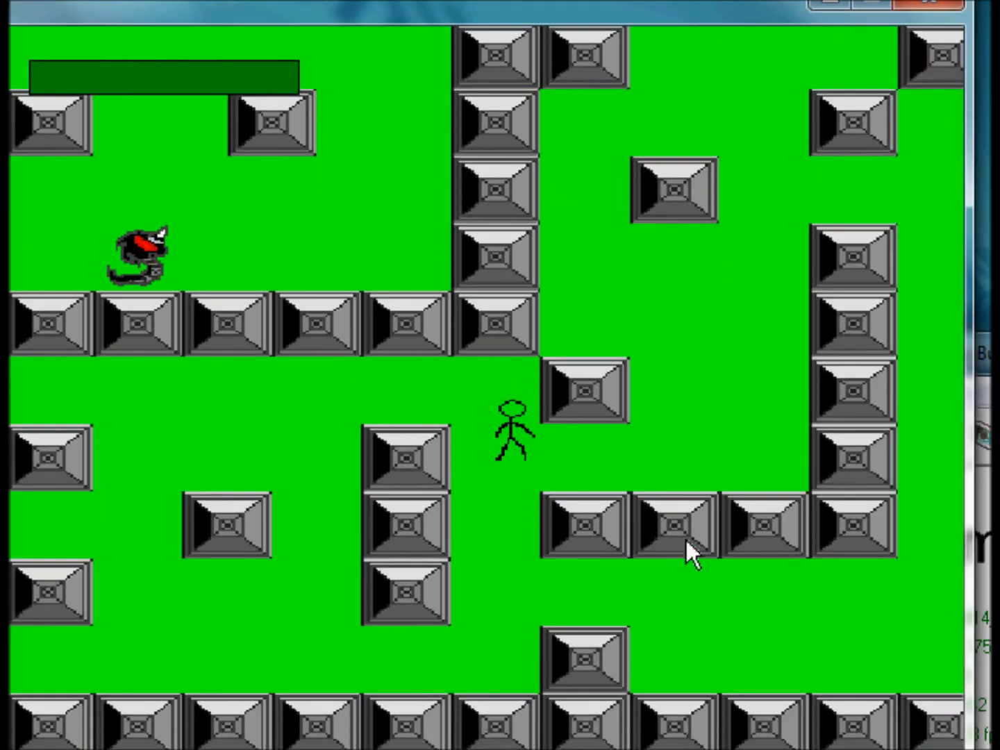
pyautogui.press('Down')
pyautogui.press('Right')
pyautogui.press('Up')
pyautogui.press('Right')
pyautogui.press('Up')
pyautogui.press('Right')
pyautogui.press('Up')
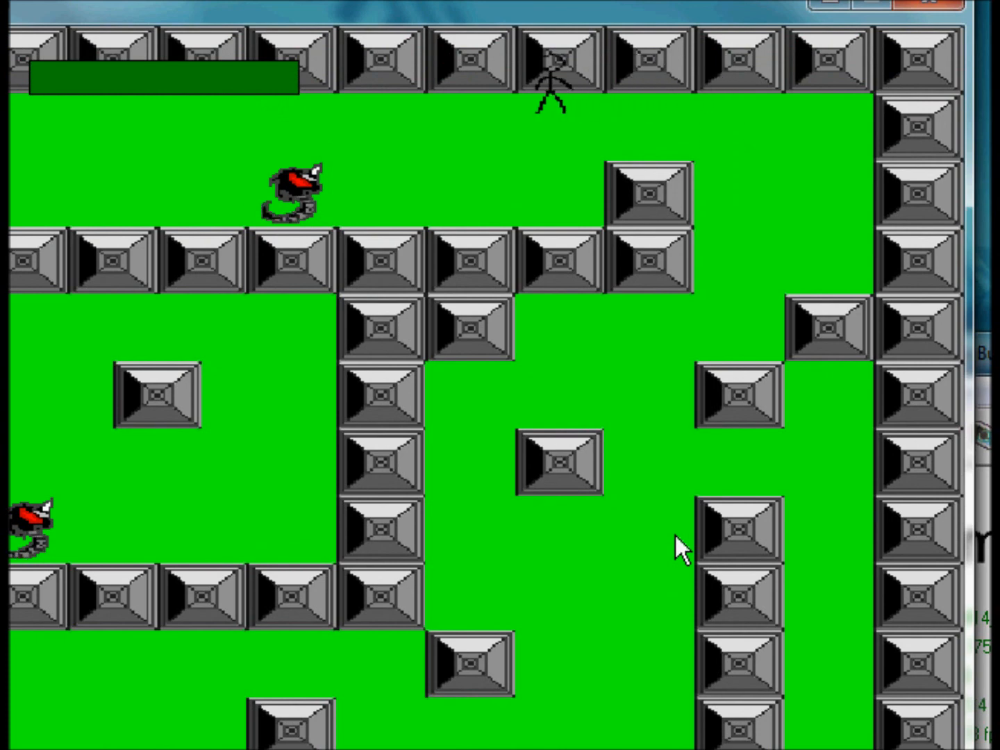
pyautogui.press('Down')
pyautogui.press('Left')
pyautogui.press('Down')
pyautogui.press('Right')
pyautogui.press('Up')
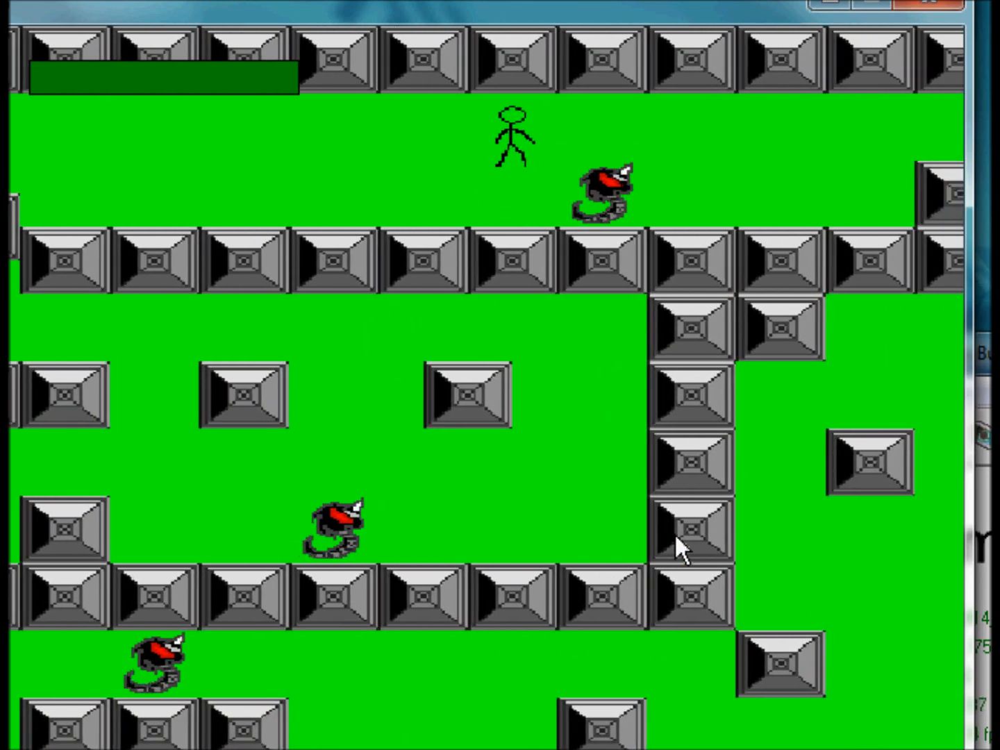
pyautogui.press('Escape')
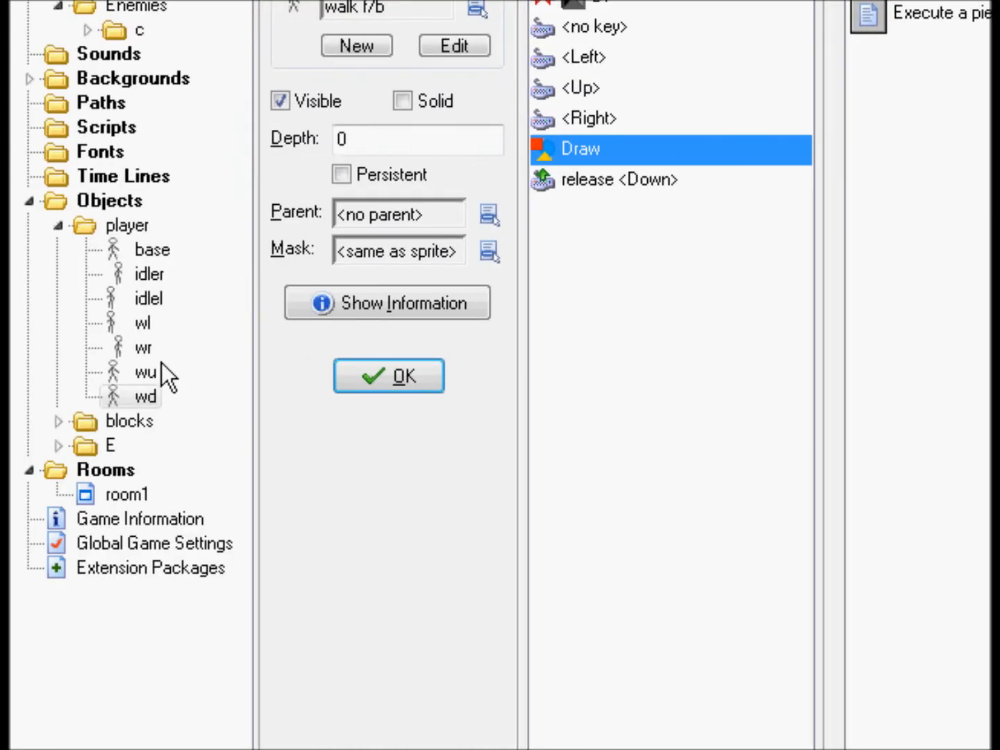
# Open the Draw sprite action in idler's Draw event and browse the Player sprites for its sprite setting
pyautogui.click(134, 375)
pyautogui.click(132, 279)
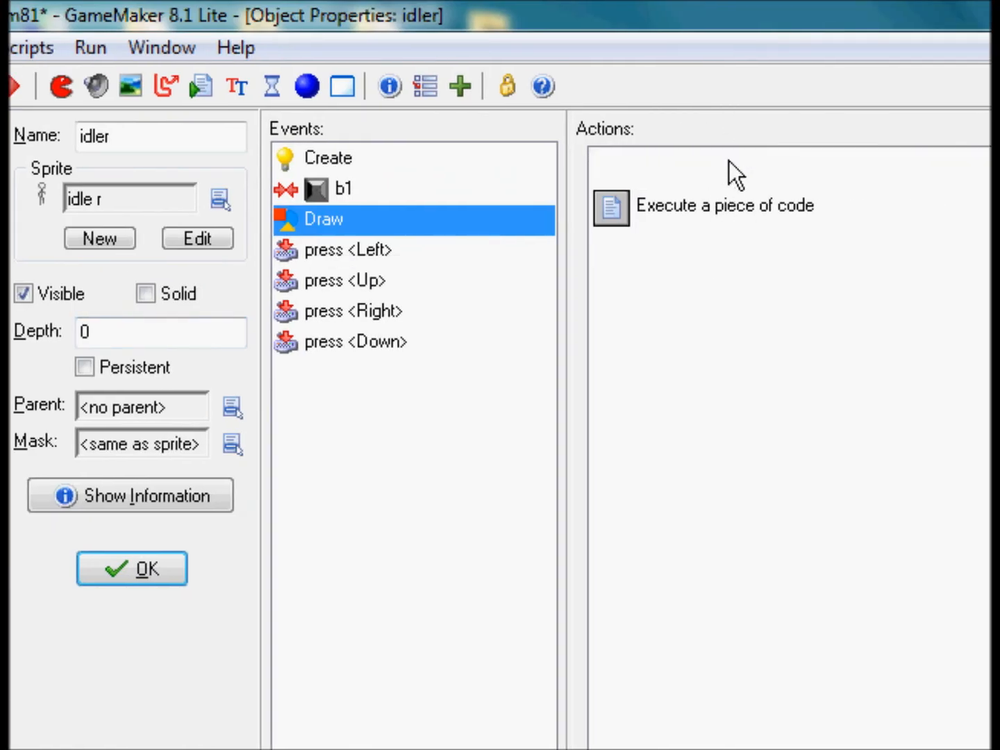
pyautogui.doubleClick(728, 161)
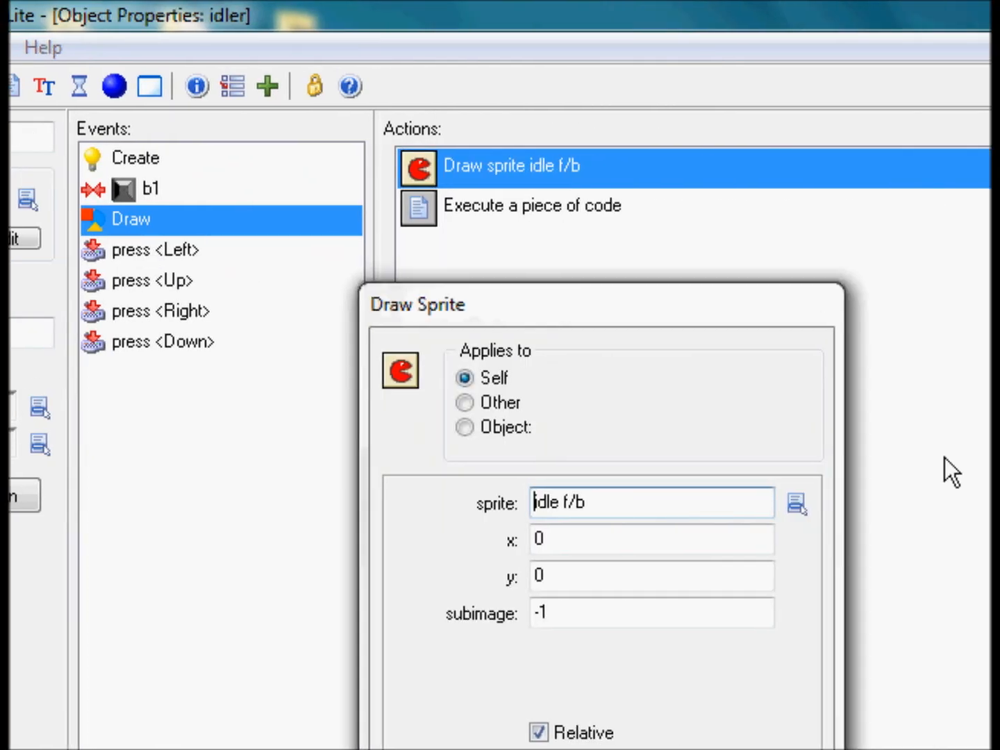
pyautogui.click(609, 505)
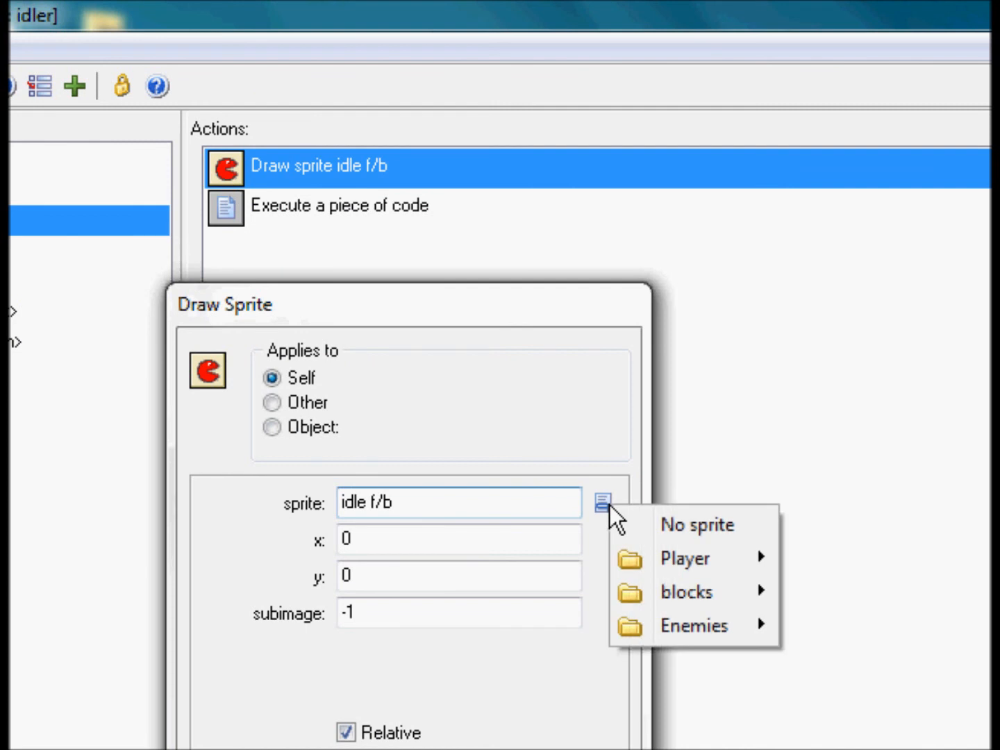
pyautogui.moveTo(672, 572)
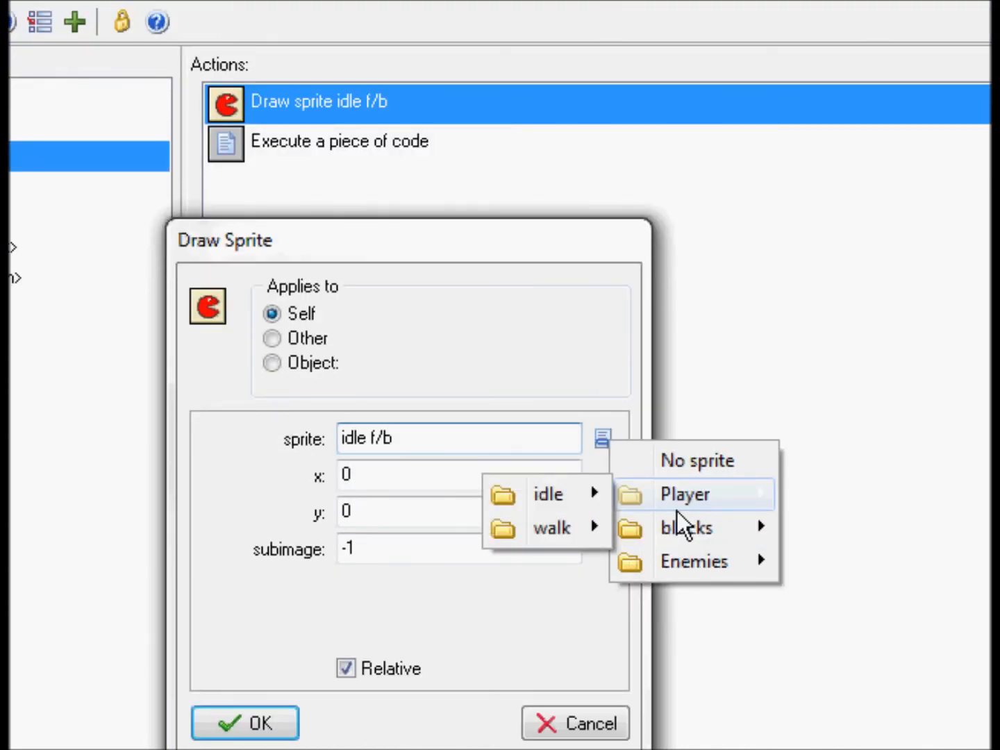
pyautogui.moveTo(695, 528)
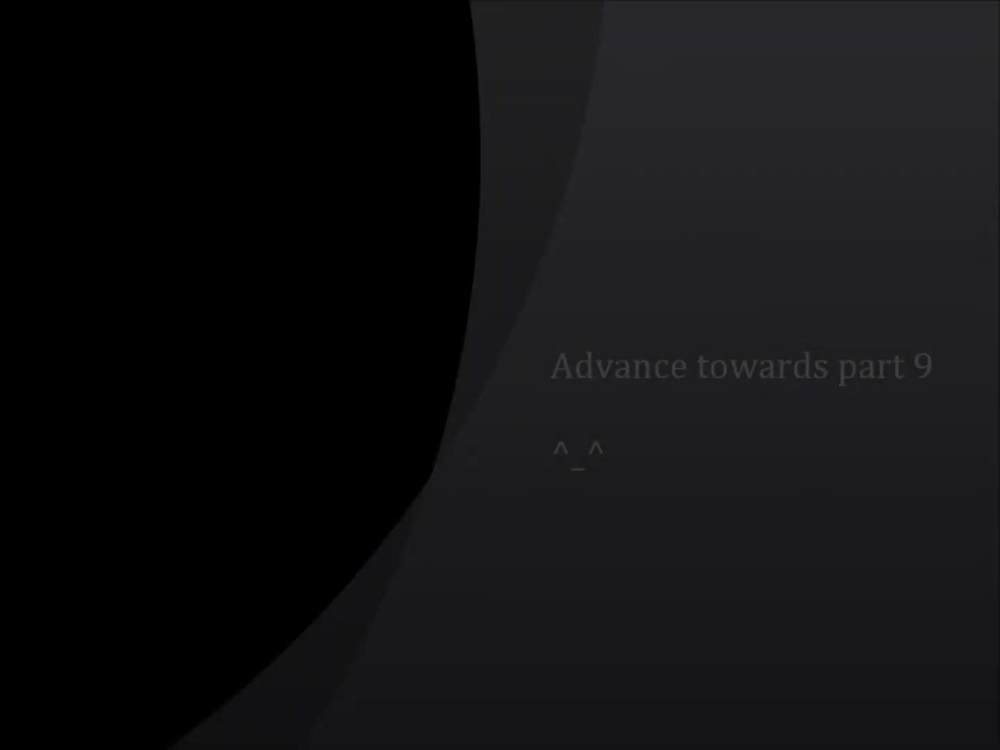